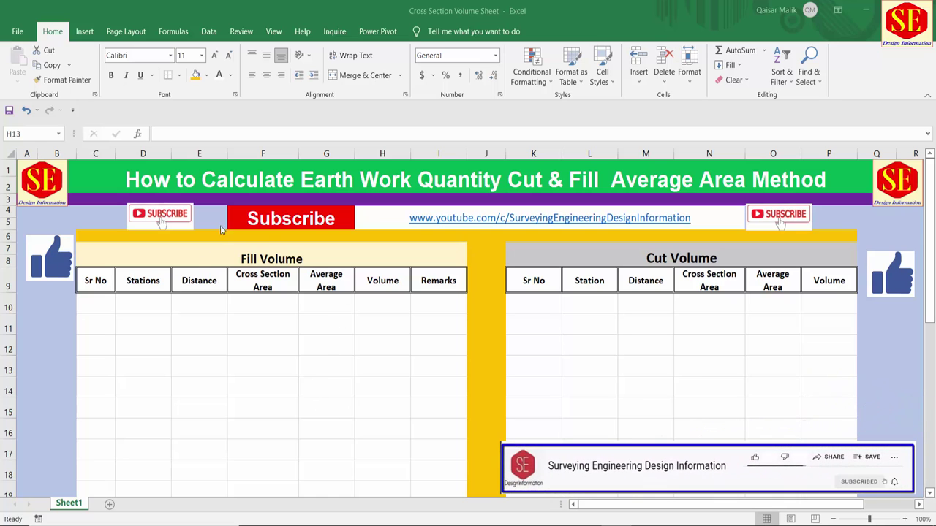
- Look over the Fill Volume table and dismiss the low-battery notification
{"action": "left_click_drag", "start_coordinate": [280, 260], "coordinate": [660, 283]}
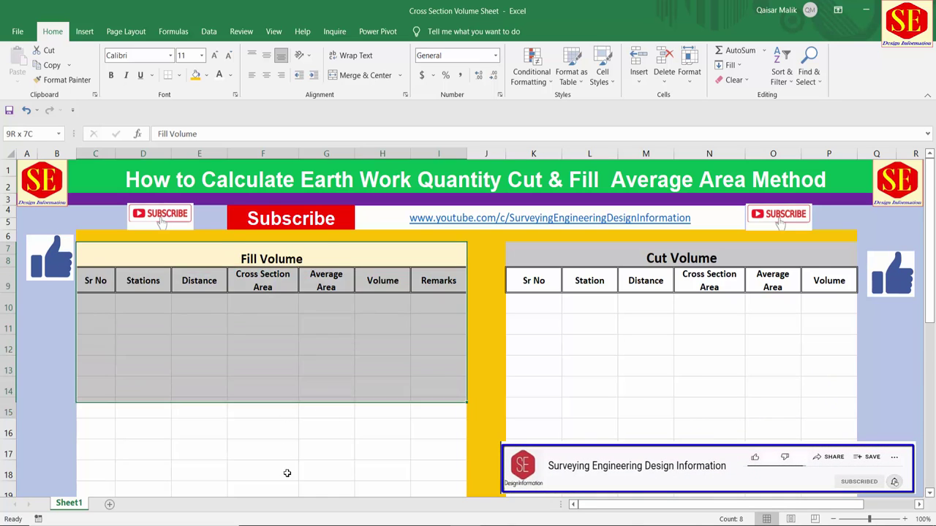
{"action": "scroll", "coordinate": [660, 282], "scroll_direction": "up", "scroll_amount": 2}
{"action": "left_click_drag", "start_coordinate": [680, 212], "coordinate": [654, 356]}
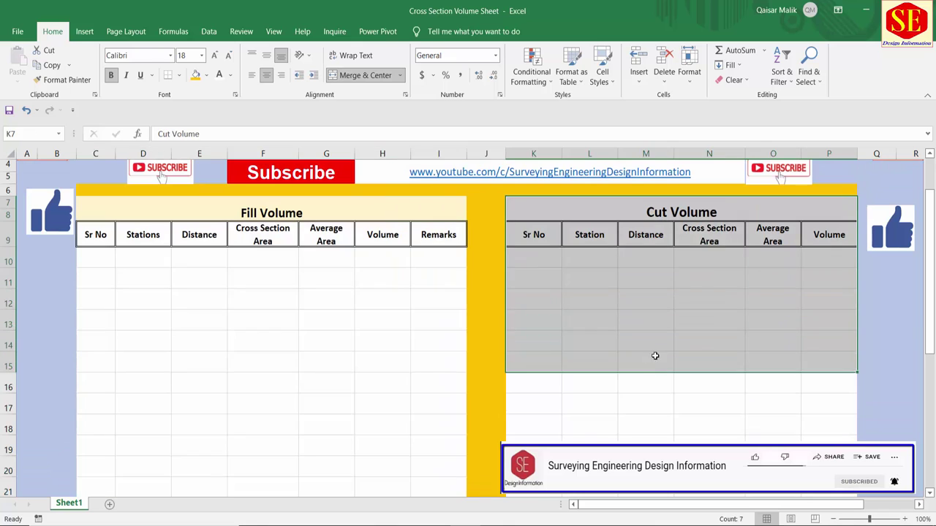
{"action": "left_click", "coordinate": [407, 319]}
{"action": "scroll", "coordinate": [407, 319], "scroll_direction": "up", "scroll_amount": 1}
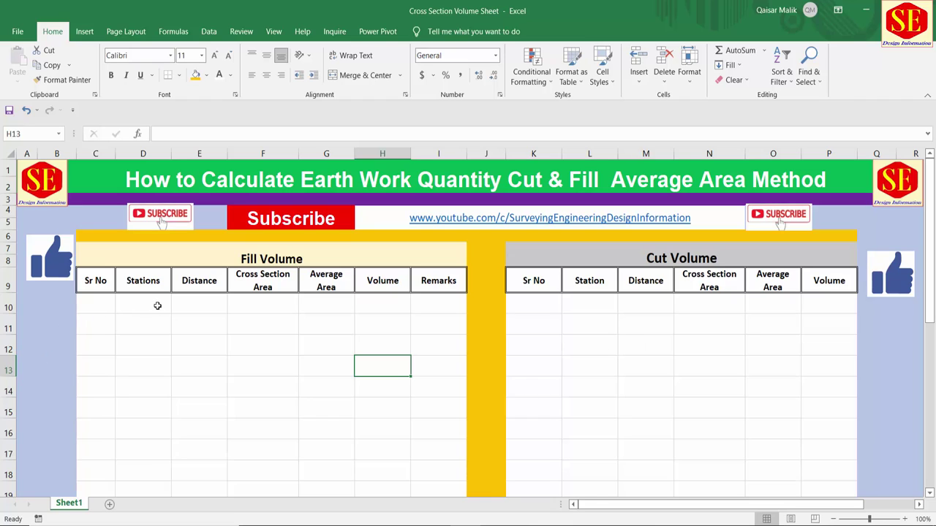
{"action": "left_click", "coordinate": [159, 370]}
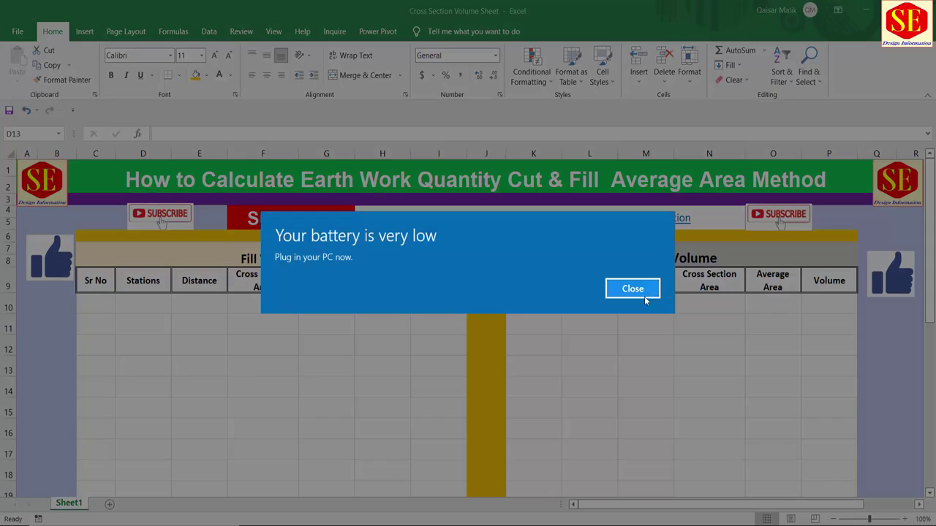
{"action": "left_click", "coordinate": [637, 289]}
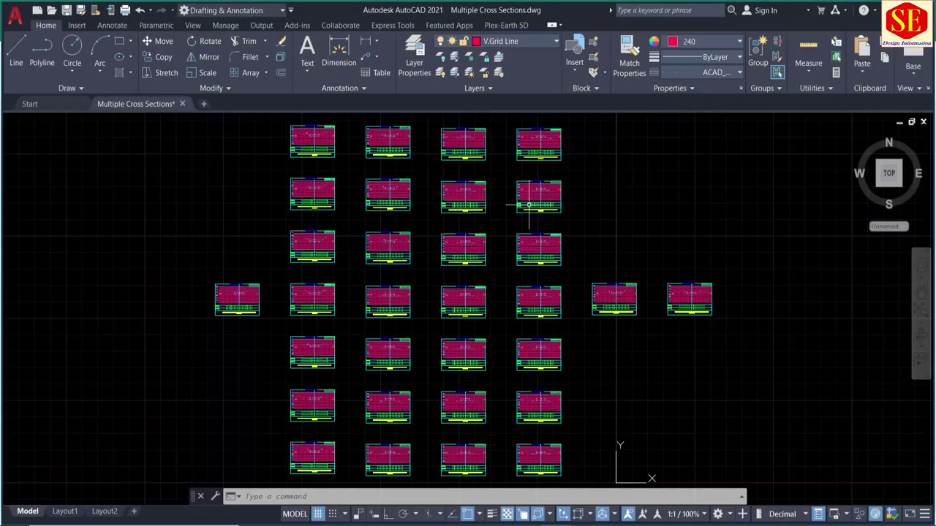
- Zoom and pan across the AutoCAD cross-sections to read each Fill/Cut area, then return to Excel
{"action": "scroll", "coordinate": [529, 205], "scroll_direction": "up", "scroll_amount": 5}
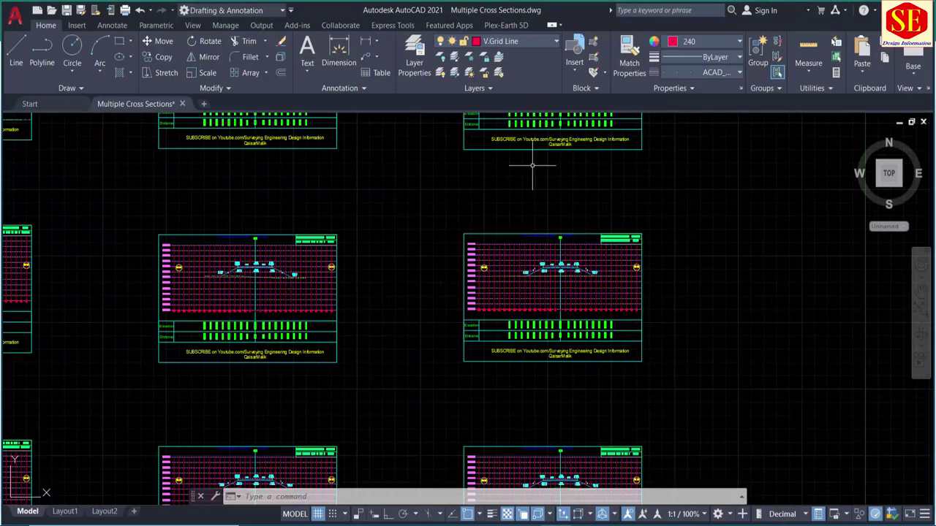
{"action": "scroll", "coordinate": [534, 168], "scroll_direction": "up", "scroll_amount": 3}
{"action": "scroll", "coordinate": [601, 369], "scroll_direction": "up", "scroll_amount": 5}
{"action": "scroll", "coordinate": [455, 318], "scroll_direction": "up", "scroll_amount": 2}
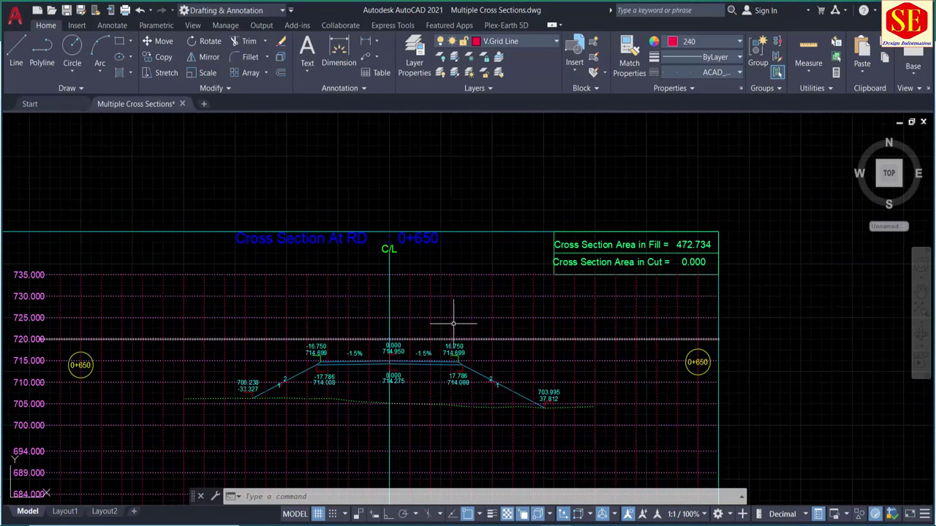
{"action": "scroll", "coordinate": [707, 249], "scroll_direction": "up", "scroll_amount": 3}
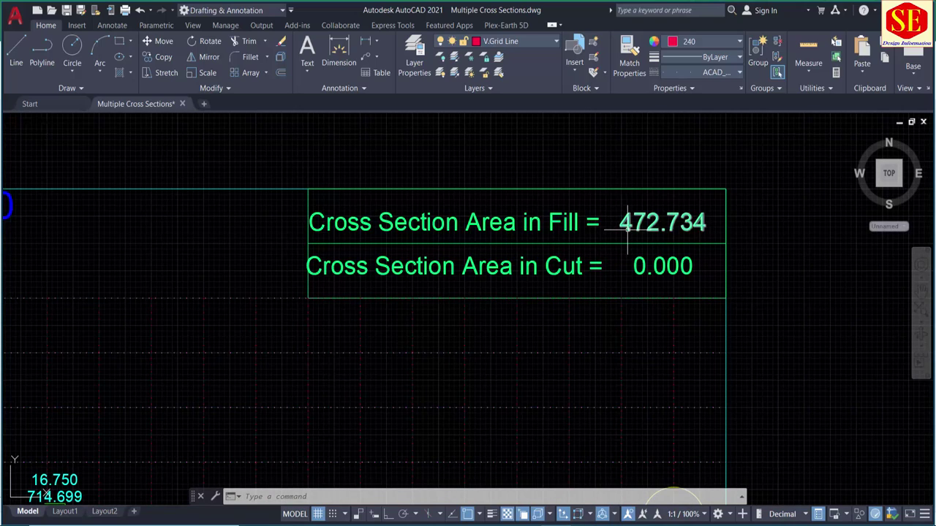
{"action": "scroll", "coordinate": [627, 227], "scroll_direction": "down", "scroll_amount": 3}
{"action": "scroll", "coordinate": [629, 190], "scroll_direction": "down", "scroll_amount": 2}
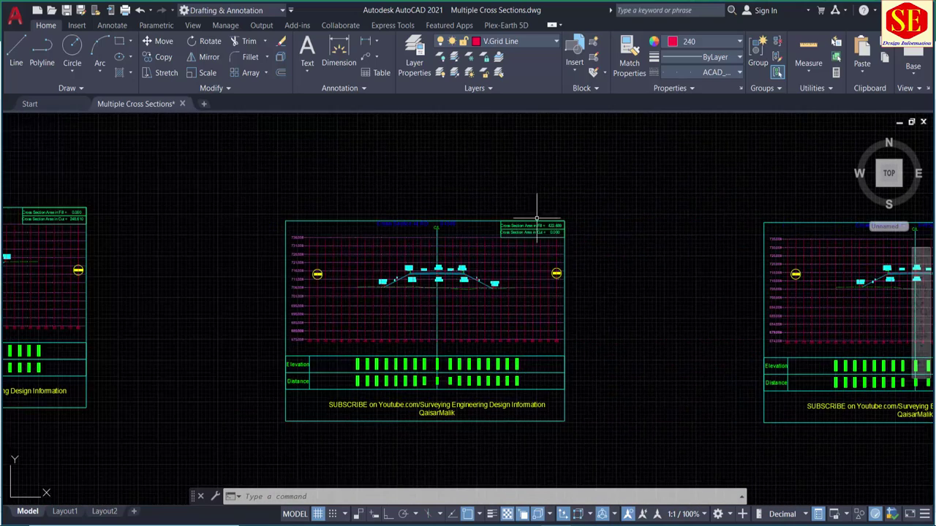
{"action": "scroll", "coordinate": [536, 217], "scroll_direction": "up", "scroll_amount": 4}
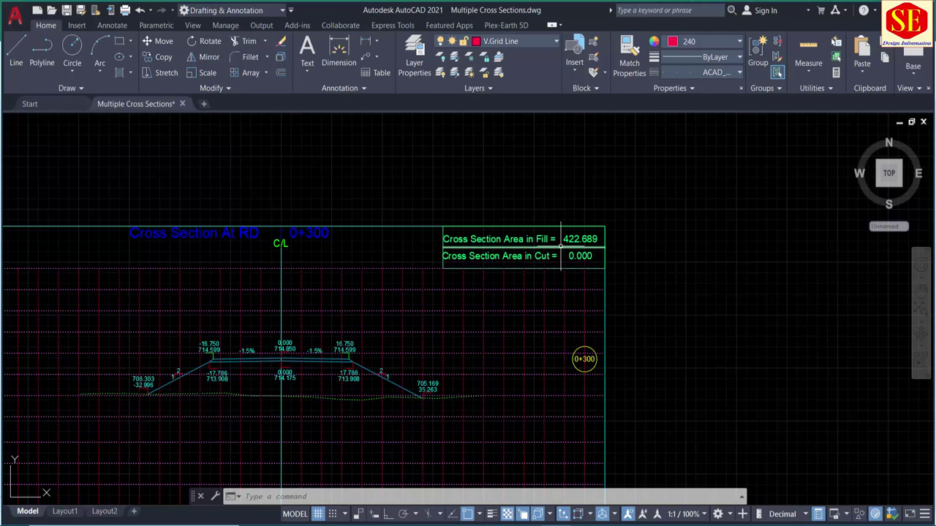
{"action": "scroll", "coordinate": [561, 246], "scroll_direction": "down", "scroll_amount": 4}
{"action": "scroll", "coordinate": [560, 220], "scroll_direction": "up", "scroll_amount": 5}
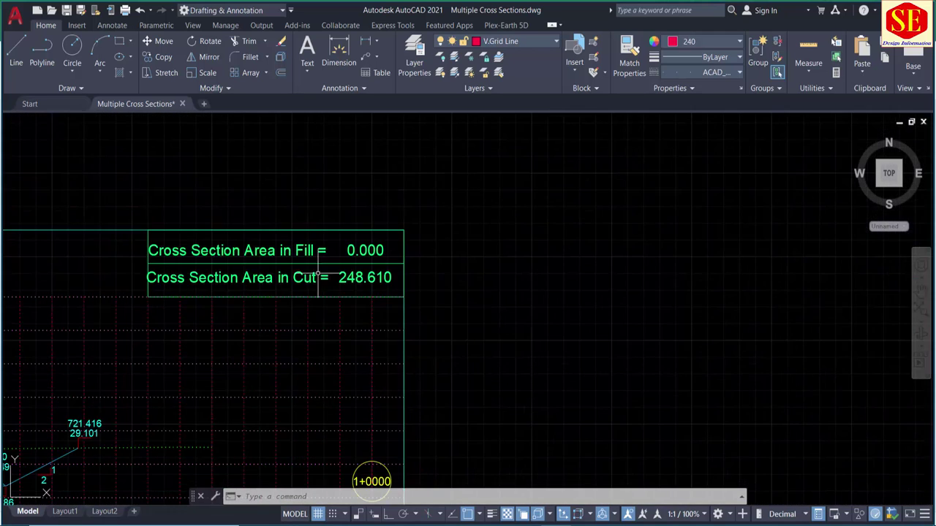
{"action": "left_click_drag", "start_coordinate": [302, 308], "coordinate": [541, 292]}
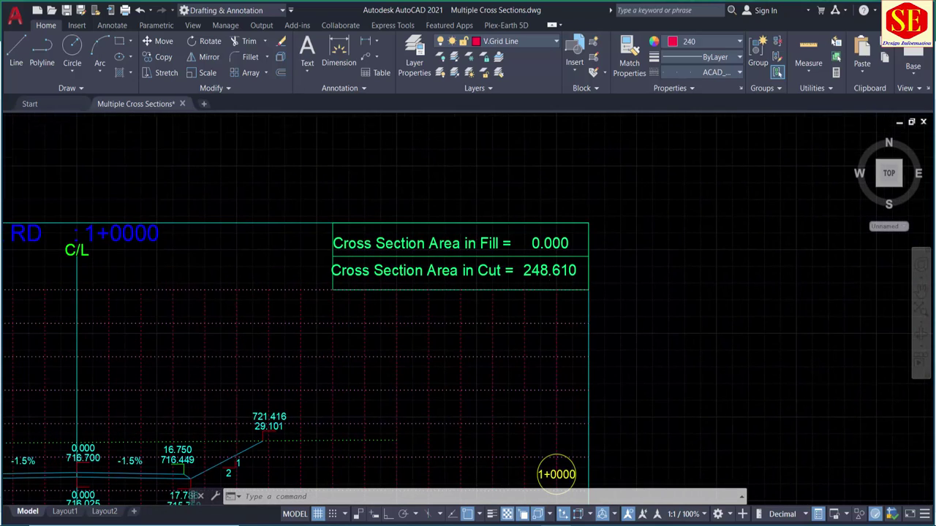
{"action": "scroll", "coordinate": [526, 292], "scroll_direction": "down", "scroll_amount": 3}
{"action": "scroll", "coordinate": [633, 191], "scroll_direction": "down", "scroll_amount": 4}
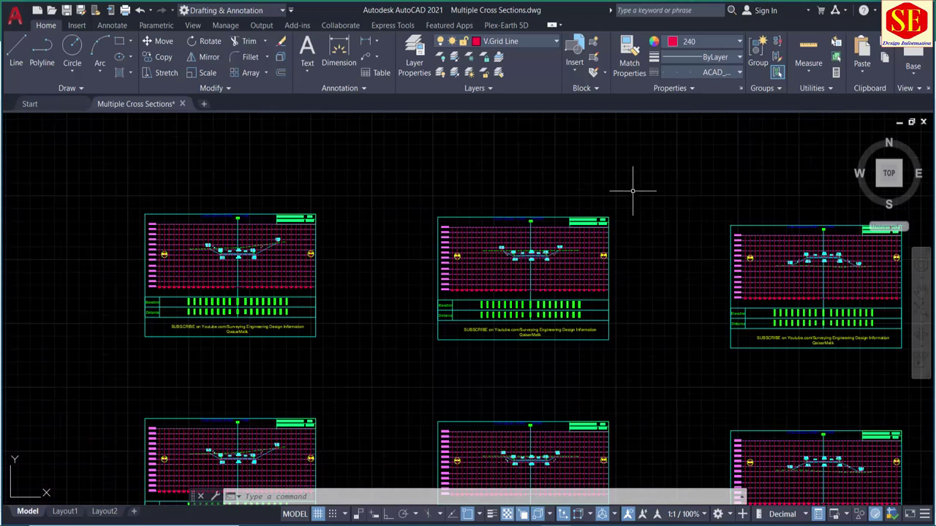
{"action": "scroll", "coordinate": [276, 241], "scroll_direction": "up", "scroll_amount": 2}
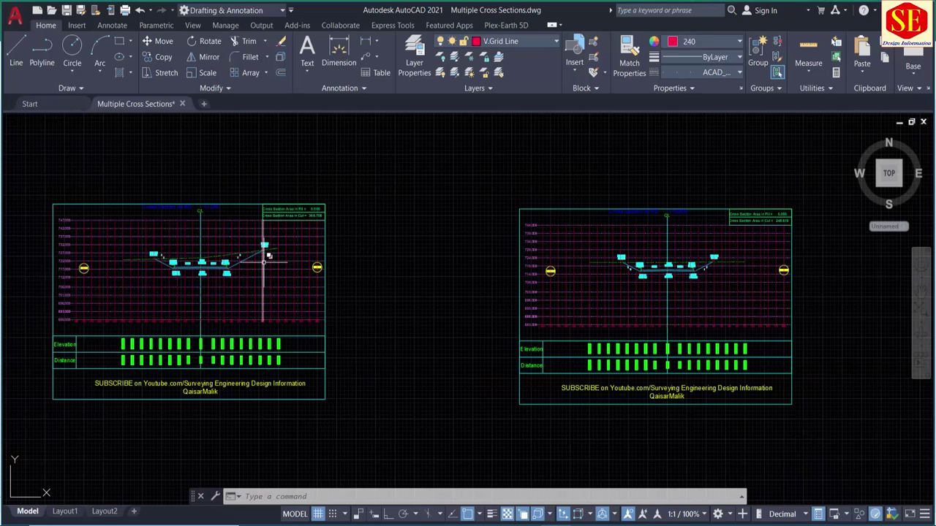
{"action": "key", "text": "alt+Tab"}
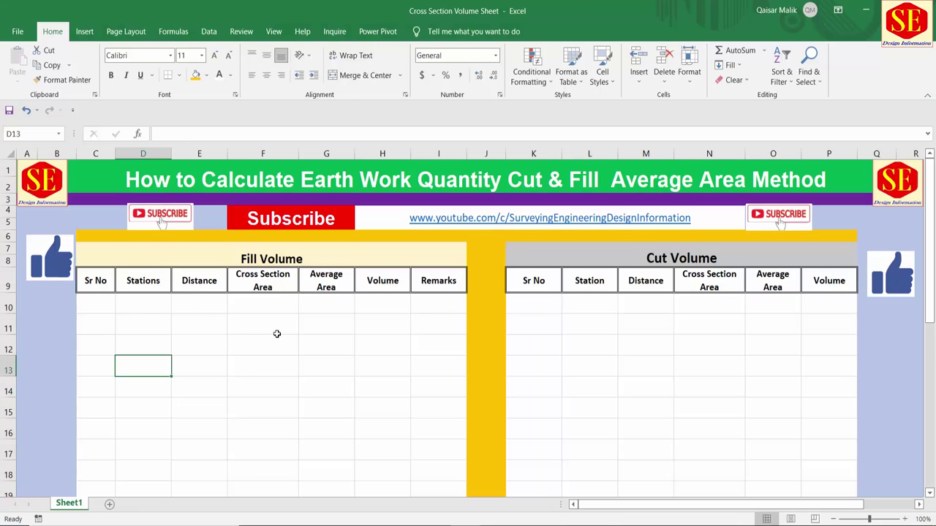
- Give the Fill Volume table's Cross Section Area column (F9:F19) a light grey fill
{"action": "scroll", "coordinate": [276, 334], "scroll_direction": "down", "scroll_amount": 1}
{"action": "left_click", "coordinate": [97, 240]}
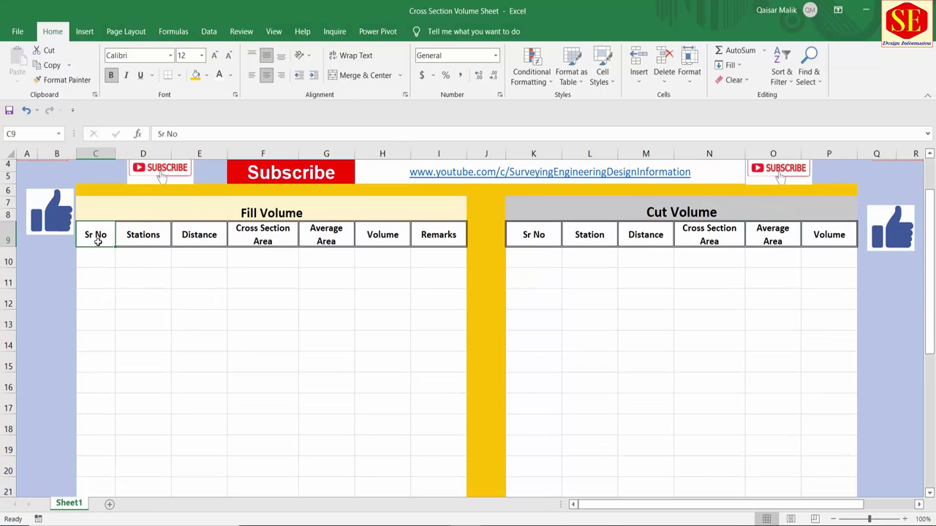
{"action": "left_click", "coordinate": [128, 239]}
{"action": "left_click", "coordinate": [203, 240]}
{"action": "left_click", "coordinate": [245, 238]}
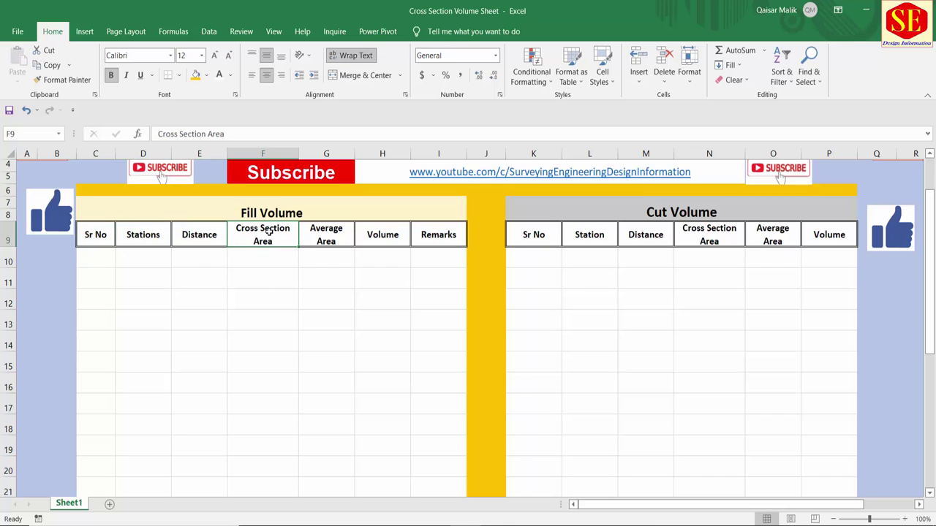
{"action": "left_click_drag", "start_coordinate": [269, 232], "coordinate": [271, 447]}
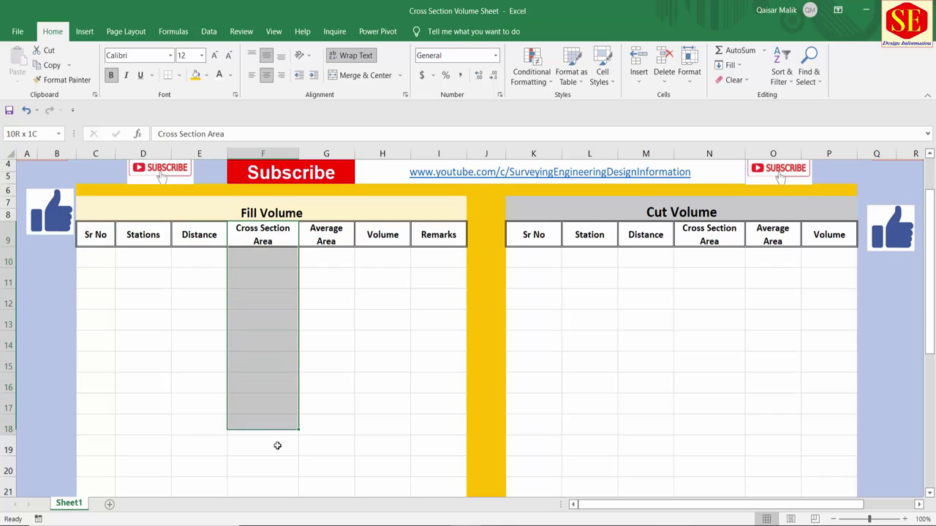
{"action": "left_click", "coordinate": [194, 76]}
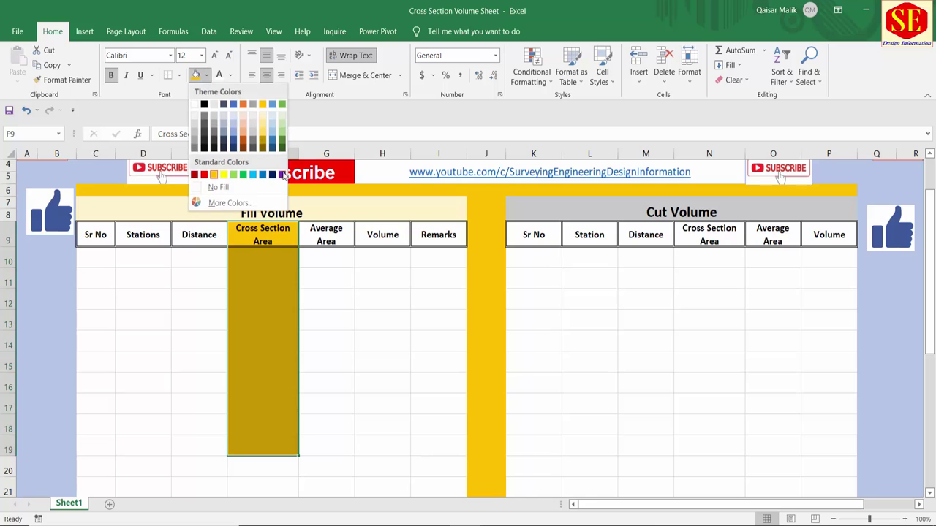
{"action": "left_click", "coordinate": [207, 75]}
{"action": "left_click", "coordinate": [246, 117]}
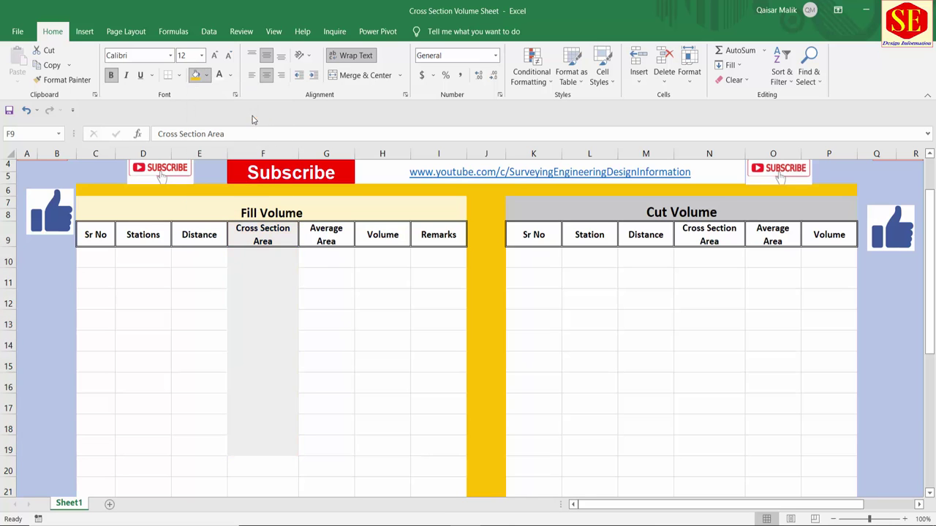
{"action": "left_click", "coordinate": [264, 273]}
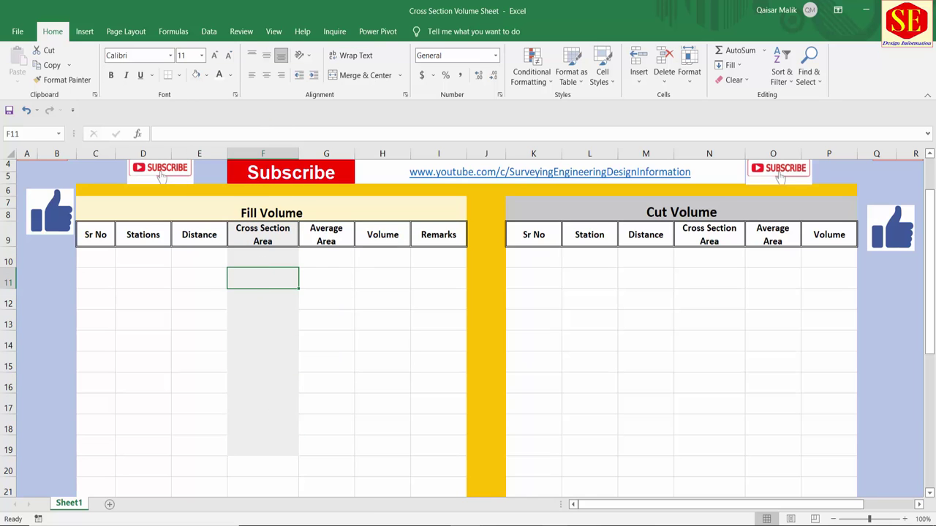
- Zoom in to read fill area 0.000 and cut area 248.610 at station 1+0000
{"action": "scroll", "coordinate": [763, 209], "scroll_direction": "up", "scroll_amount": 5}
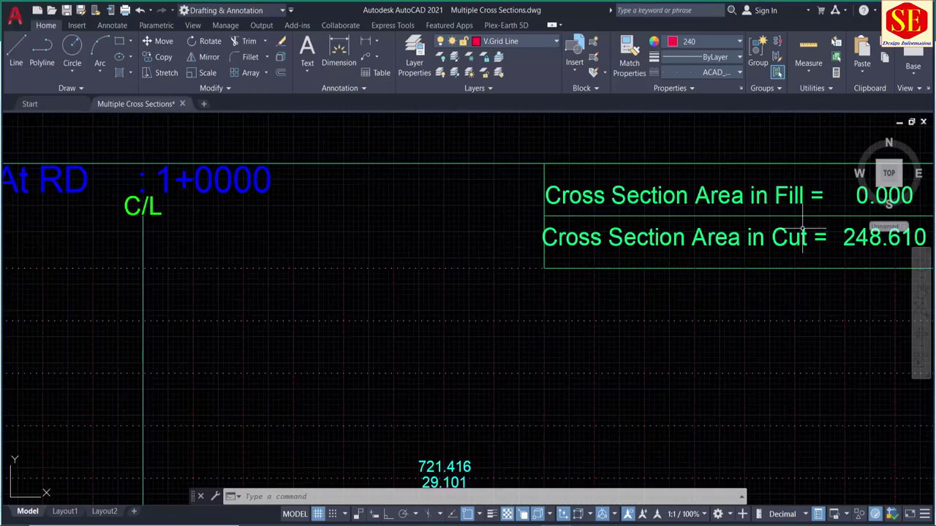
{"action": "scroll", "coordinate": [566, 277], "scroll_direction": "up", "scroll_amount": 3}
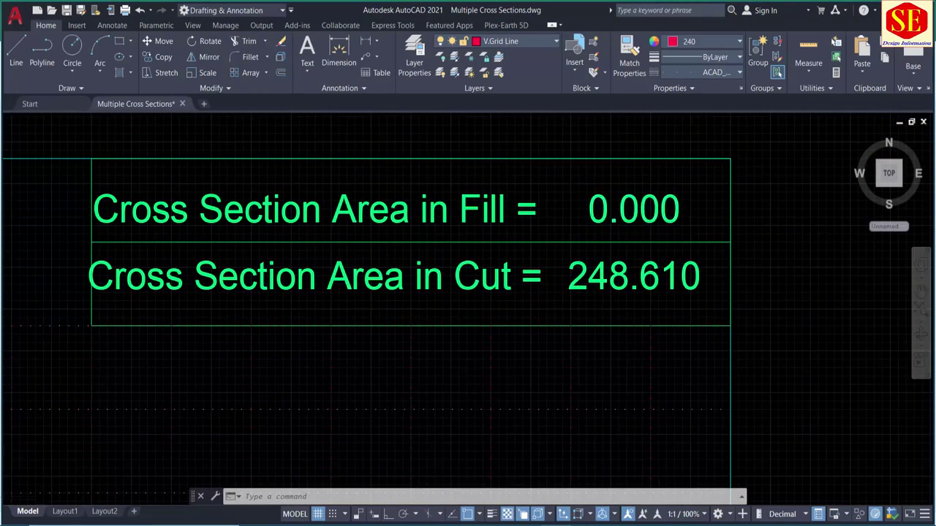
{"action": "scroll", "coordinate": [641, 248], "scroll_direction": "down", "scroll_amount": 6}
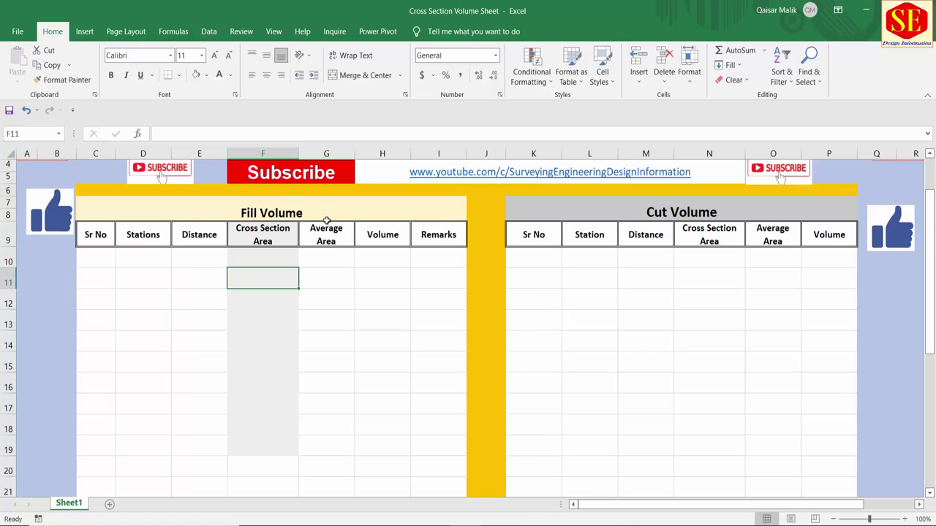
- Undo the grey shading and number Sr No 1 to 12 in C10:C21, centred
{"action": "key", "text": "ctrl+z"}
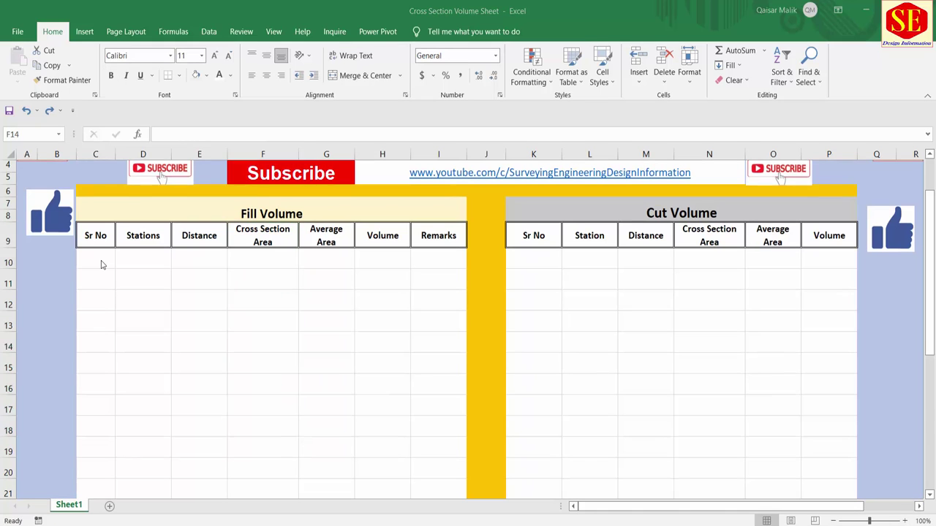
{"action": "left_click", "coordinate": [101, 261]}
{"action": "type", "text": "1"}
{"action": "key", "text": "Return"}
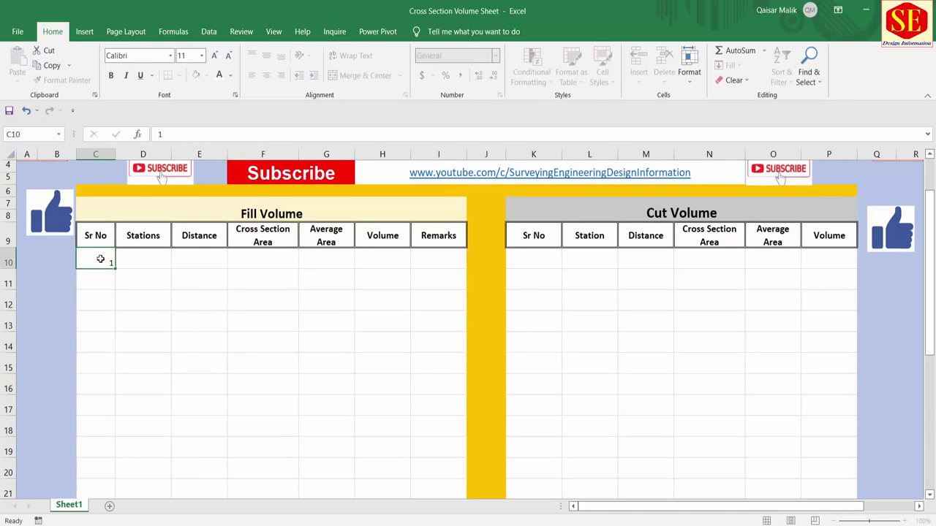
{"action": "type", "text": "2"}
{"action": "key", "text": "Return"}
{"action": "type", "text": "3"}
{"action": "key", "text": "Return"}
{"action": "left_click_drag", "start_coordinate": [101, 259], "coordinate": [115, 307]}
{"action": "left_click_drag", "start_coordinate": [102, 261], "coordinate": [117, 487]}
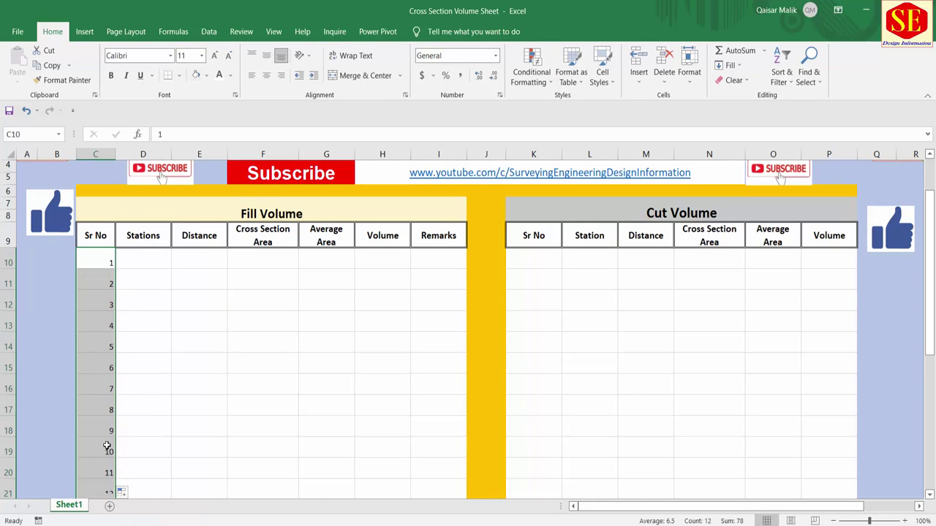
{"action": "left_click", "coordinate": [266, 75]}
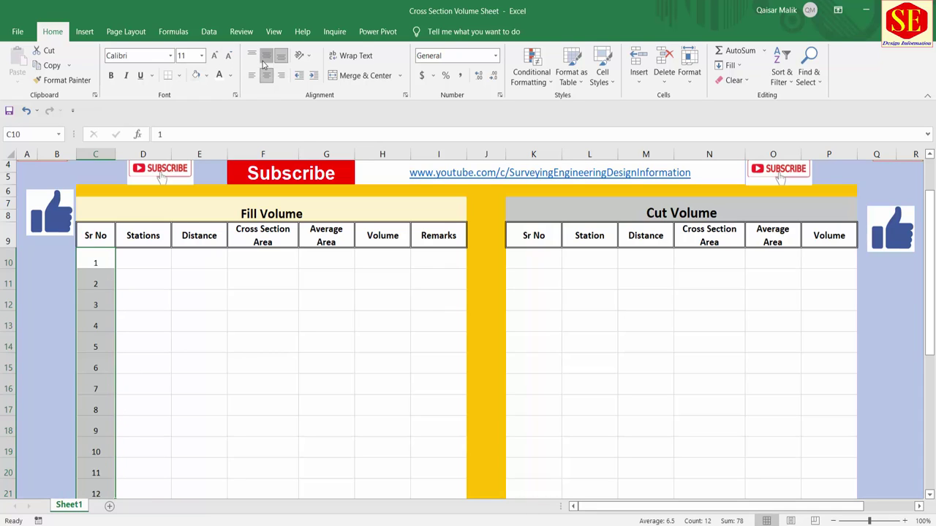
{"action": "left_click", "coordinate": [266, 55]}
- Enter 0 as the first station in D10
{"action": "left_click", "coordinate": [158, 268]}
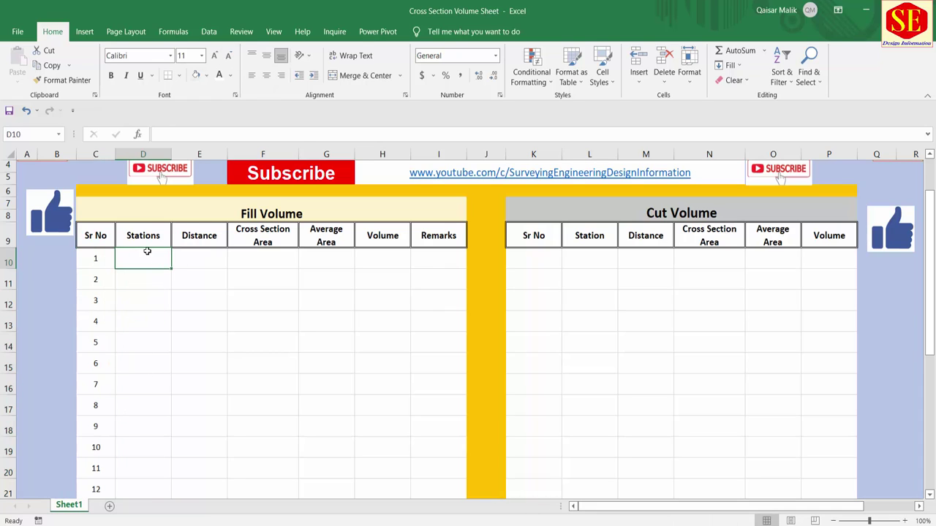
{"action": "type", "text": "0"}
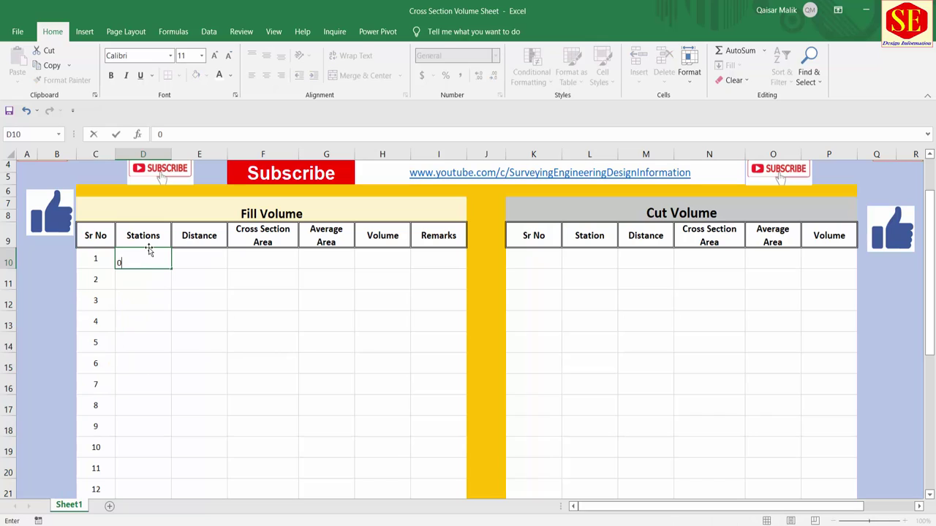
{"action": "key", "text": "Return"}
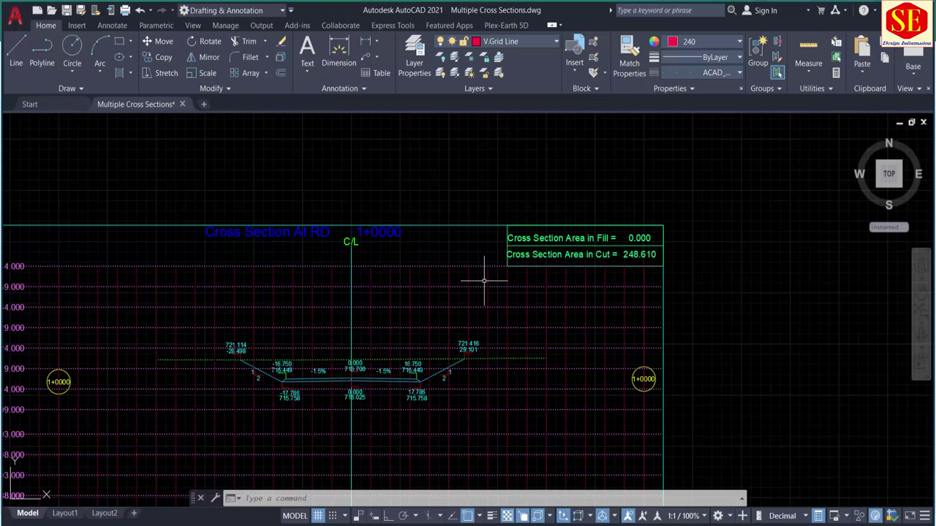
- Zoom through the 0+400 and 0+450 cross-sections to read their fill areas, then return to Excel
{"action": "scroll", "coordinate": [483, 280], "scroll_direction": "down", "scroll_amount": 5}
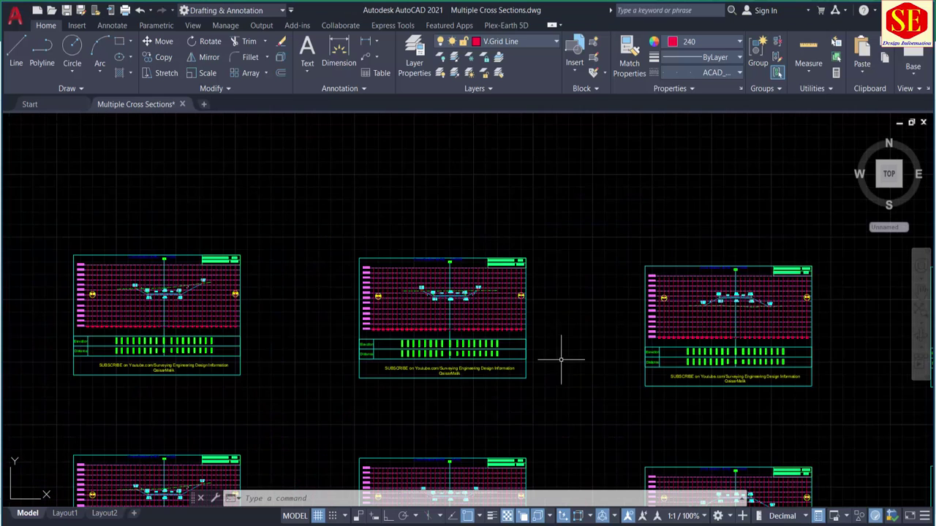
{"action": "scroll", "coordinate": [560, 359], "scroll_direction": "down", "scroll_amount": 2}
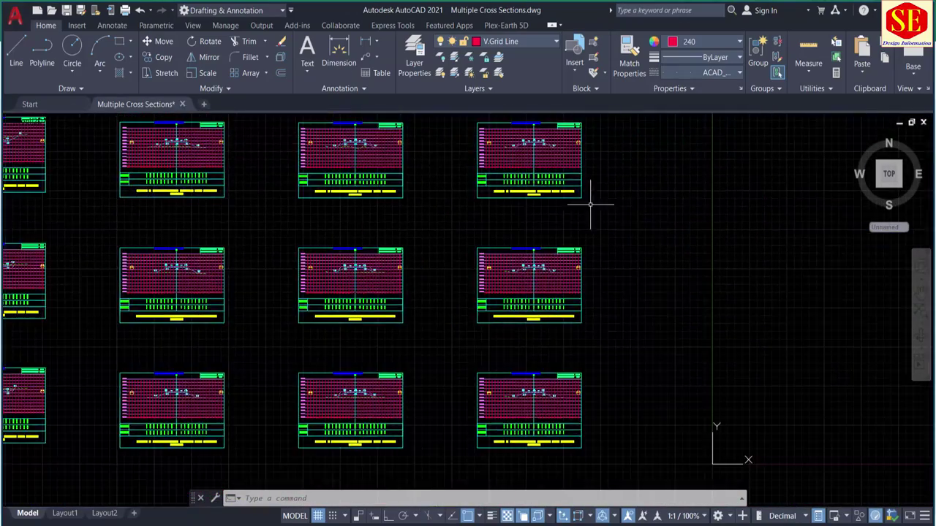
{"action": "scroll", "coordinate": [564, 439], "scroll_direction": "up", "scroll_amount": 6}
{"action": "scroll", "coordinate": [516, 318], "scroll_direction": "down", "scroll_amount": 2}
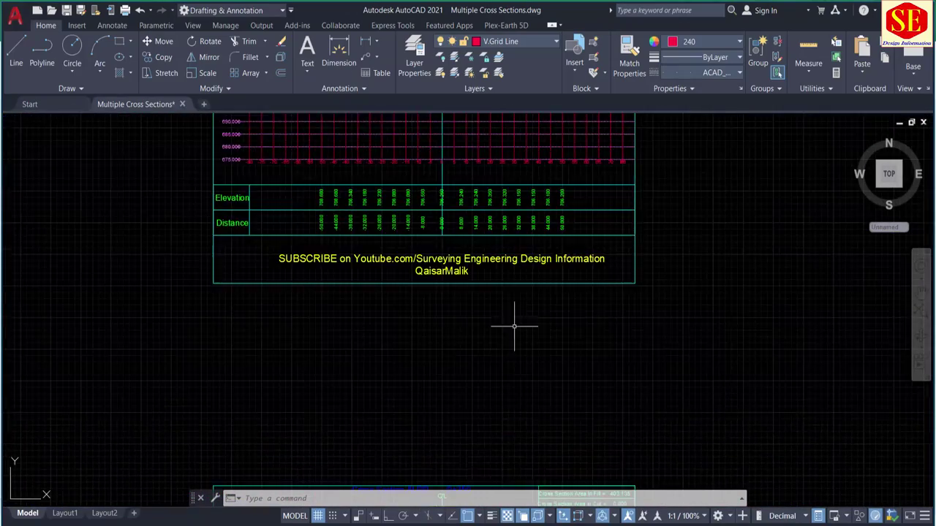
{"action": "scroll", "coordinate": [590, 470], "scroll_direction": "down", "scroll_amount": 1}
{"action": "scroll", "coordinate": [674, 217], "scroll_direction": "up", "scroll_amount": 2}
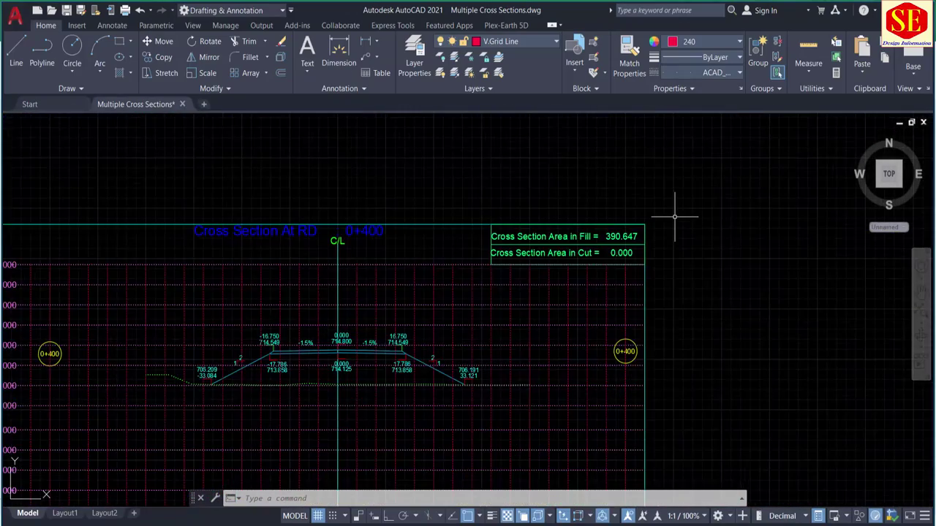
{"action": "scroll", "coordinate": [372, 251], "scroll_direction": "up", "scroll_amount": 2}
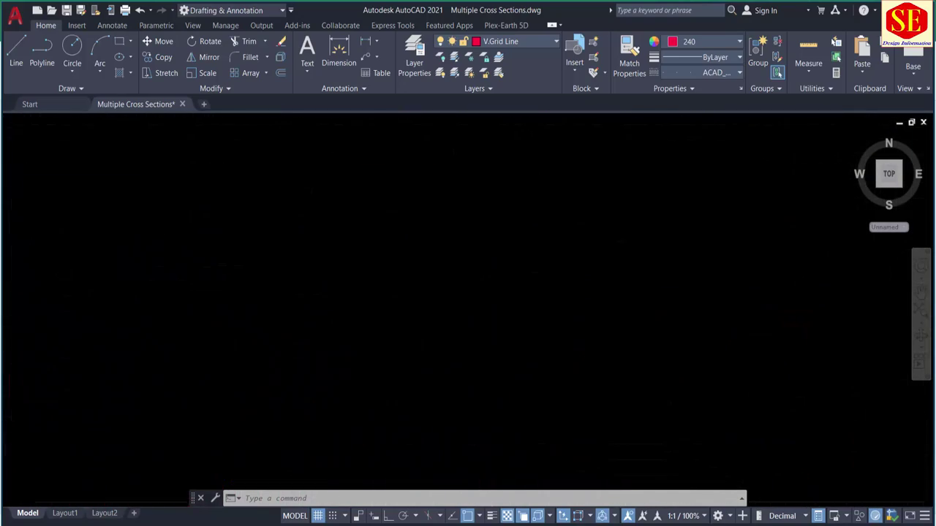
{"action": "scroll", "coordinate": [429, 255], "scroll_direction": "up", "scroll_amount": 3}
{"action": "scroll", "coordinate": [429, 255], "scroll_direction": "up", "scroll_amount": 3}
{"action": "scroll", "coordinate": [471, 318], "scroll_direction": "up", "scroll_amount": 1}
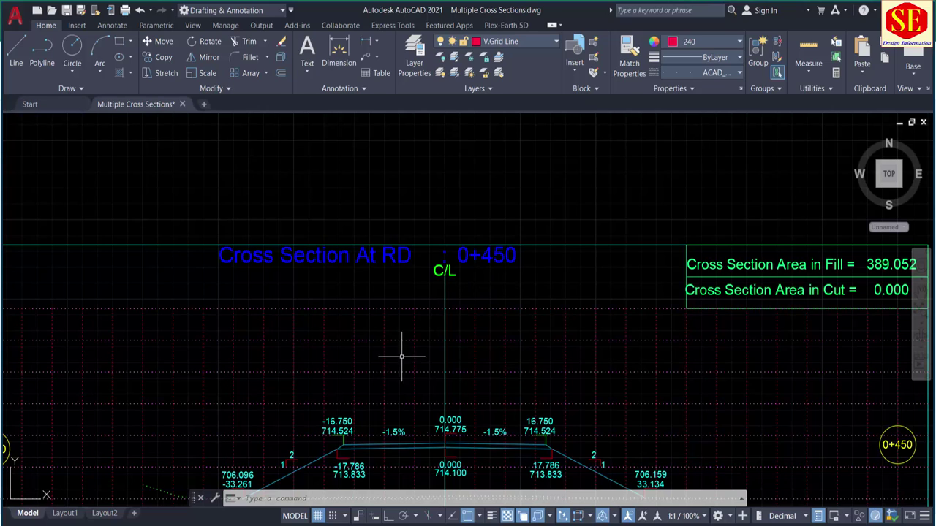
{"action": "key", "text": "alt+Tab"}
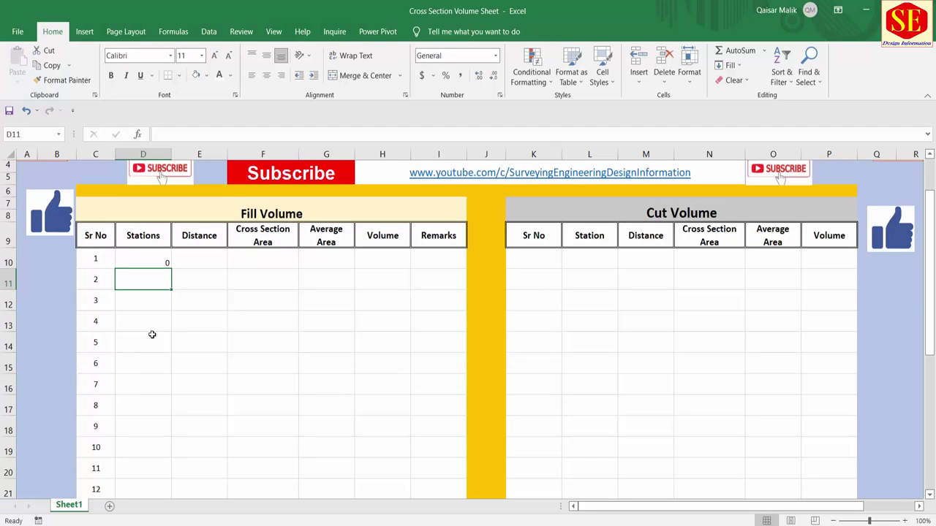
- Enter stations 20, 30, 40, 50 and 75 in D11:D15
{"action": "type", "text": "20"}
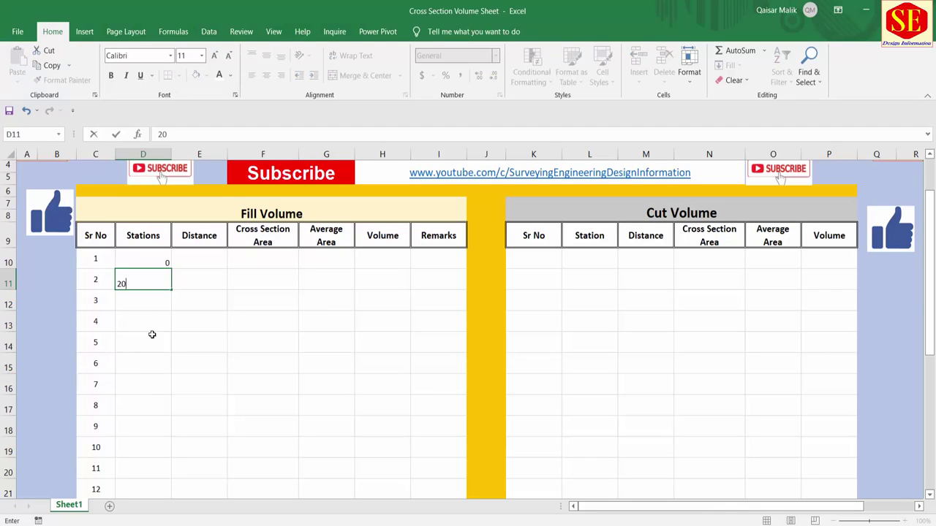
{"action": "key", "text": "Return"}
{"action": "type", "text": "30"}
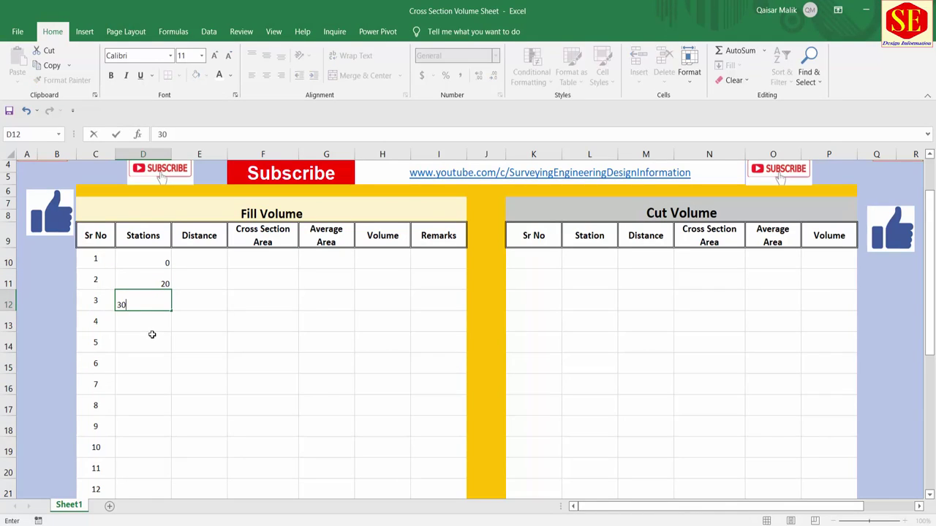
{"action": "key", "text": "Return"}
{"action": "type", "text": "40"}
{"action": "key", "text": "Return"}
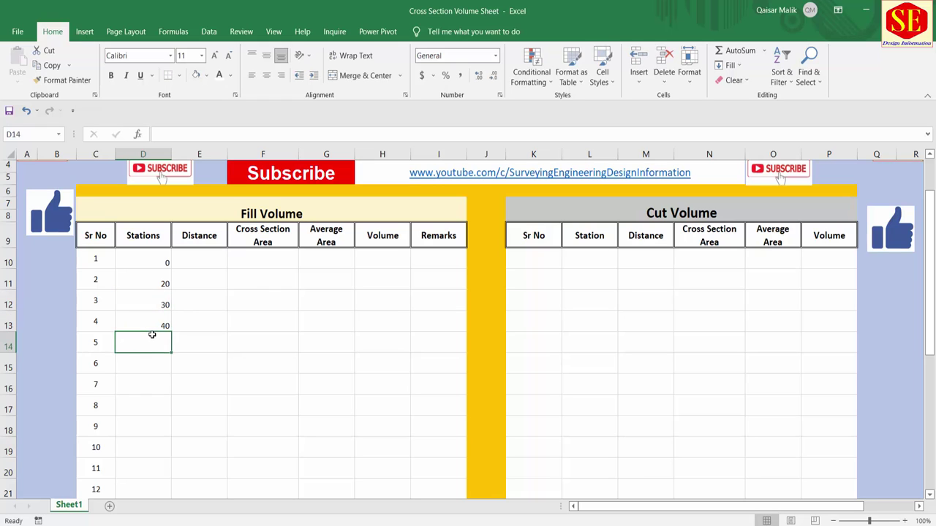
{"action": "type", "text": "50"}
{"action": "key", "text": "Return"}
{"action": "type", "text": "75"}
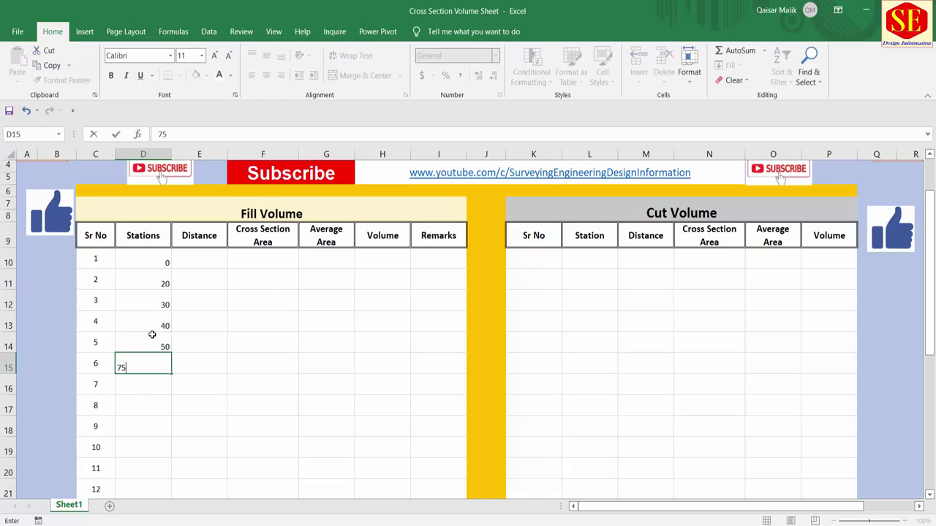
{"action": "key", "text": "Return"}
- Enter stations 100, 125, 150, 175 and 200 in D16:D20
{"action": "type", "text": "100"}
{"action": "key", "text": "Return"}
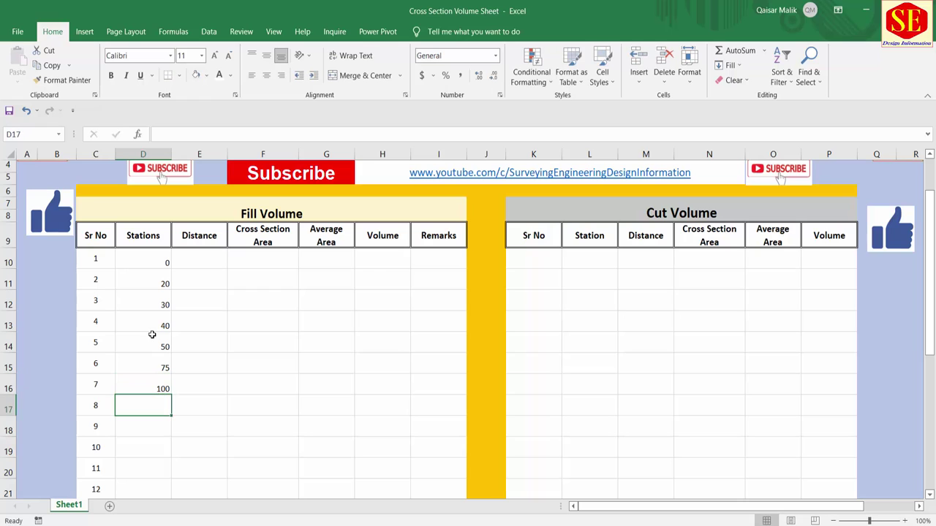
{"action": "type", "text": "125"}
{"action": "key", "text": "Return"}
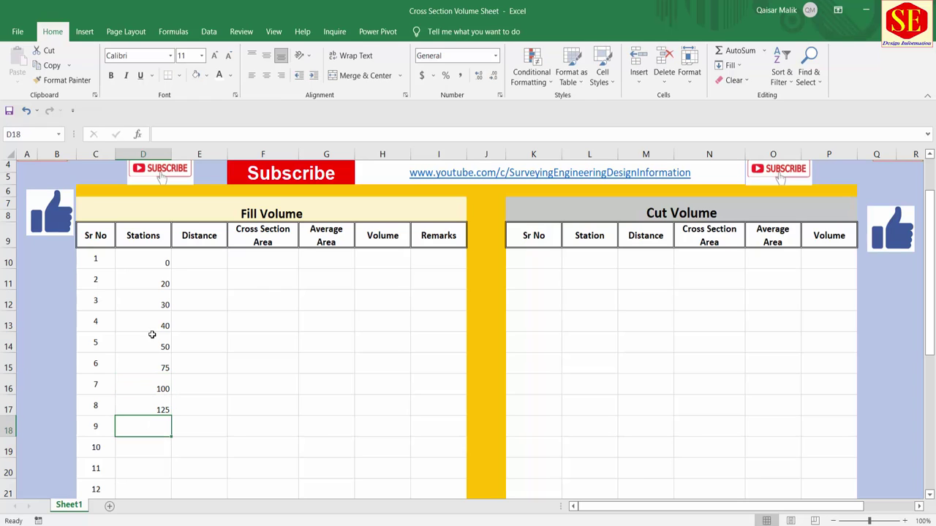
{"action": "type", "text": "150"}
{"action": "key", "text": "Return"}
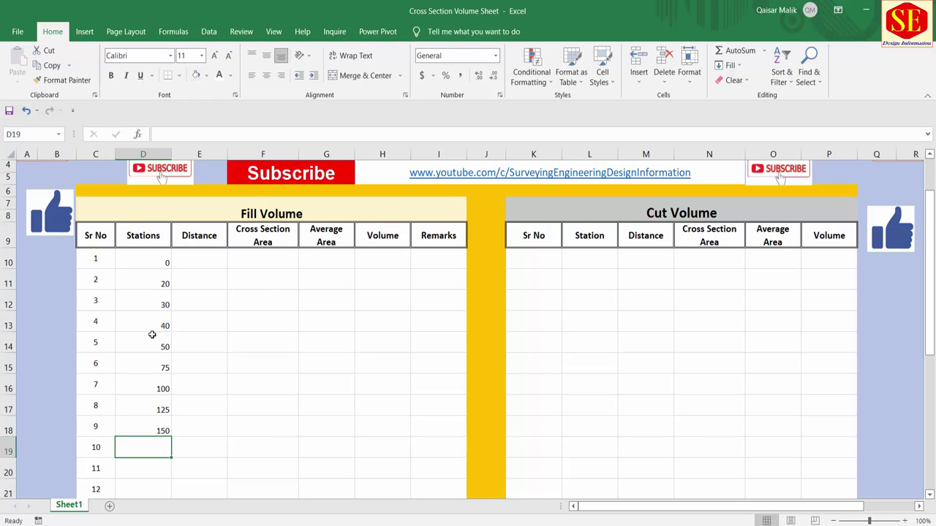
{"action": "type", "text": "175"}
{"action": "key", "text": "Return"}
{"action": "type", "text": "200"}
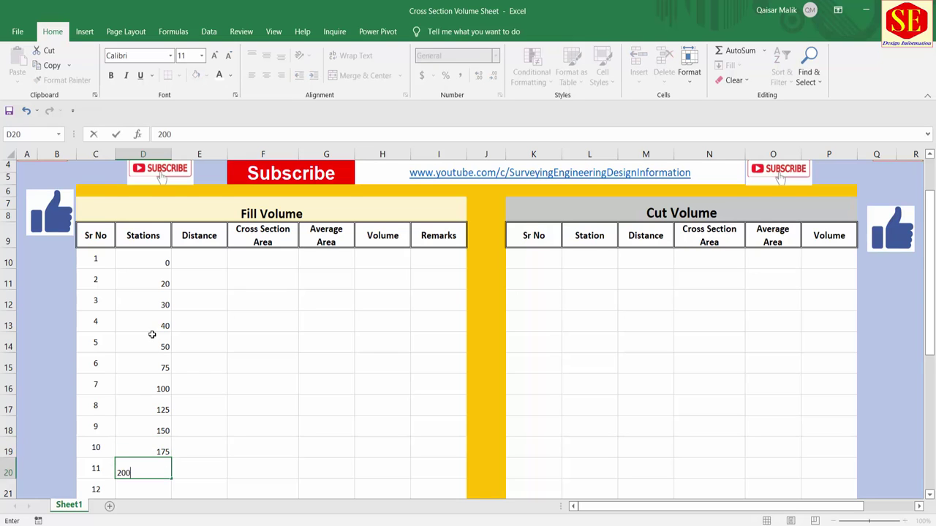
{"action": "key", "text": "Return"}
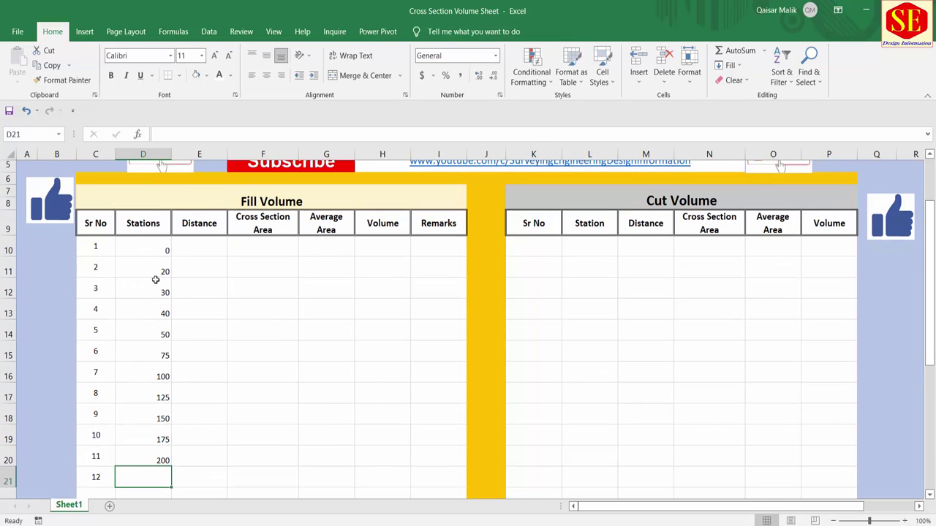
{"action": "key", "text": "Up"}
{"action": "key", "text": "Up"}
{"action": "key", "text": "Up"}
{"action": "key", "text": "Down"}
{"action": "key", "text": "Down"}
{"action": "key", "text": "Down"}
{"action": "key", "text": "Down"}
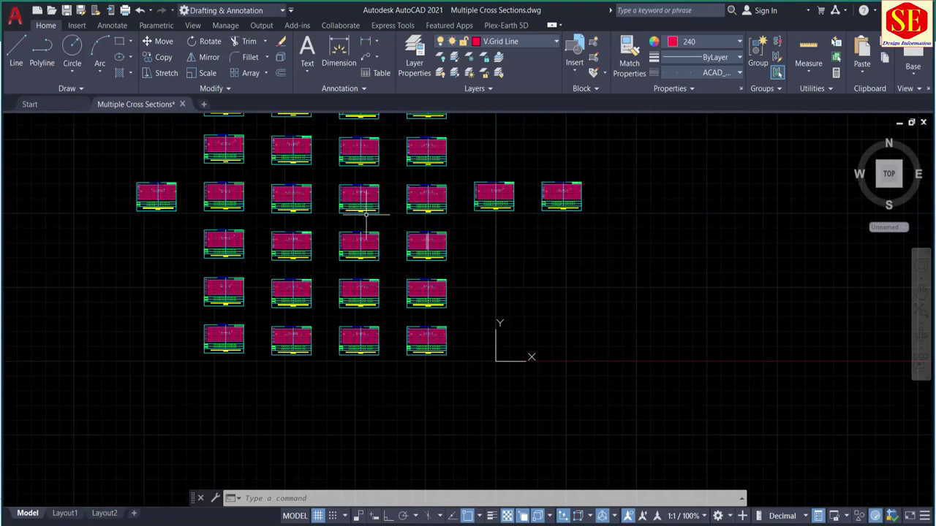
- Apply a 0+000 custom number format to the station values in D10:D20
{"action": "left_click_drag", "start_coordinate": [365, 214], "coordinate": [454, 392]}
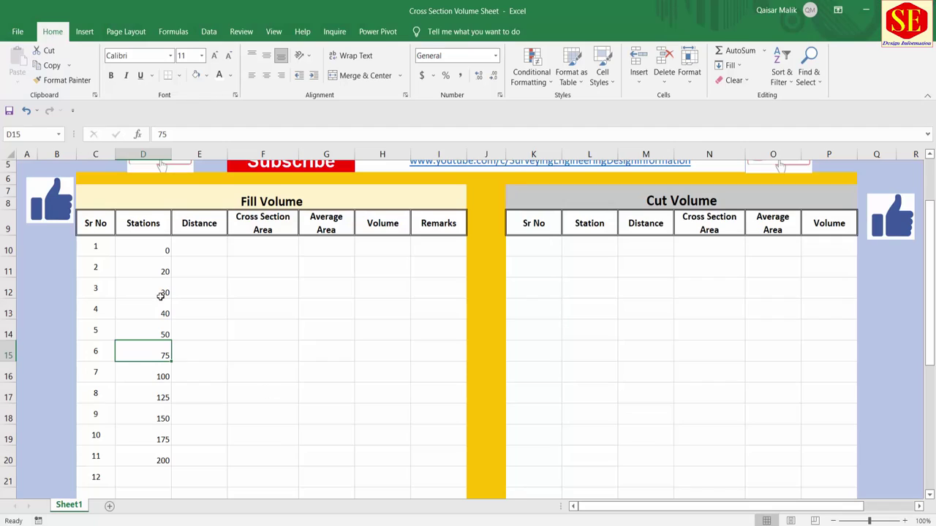
{"action": "left_click_drag", "start_coordinate": [165, 249], "coordinate": [162, 458]}
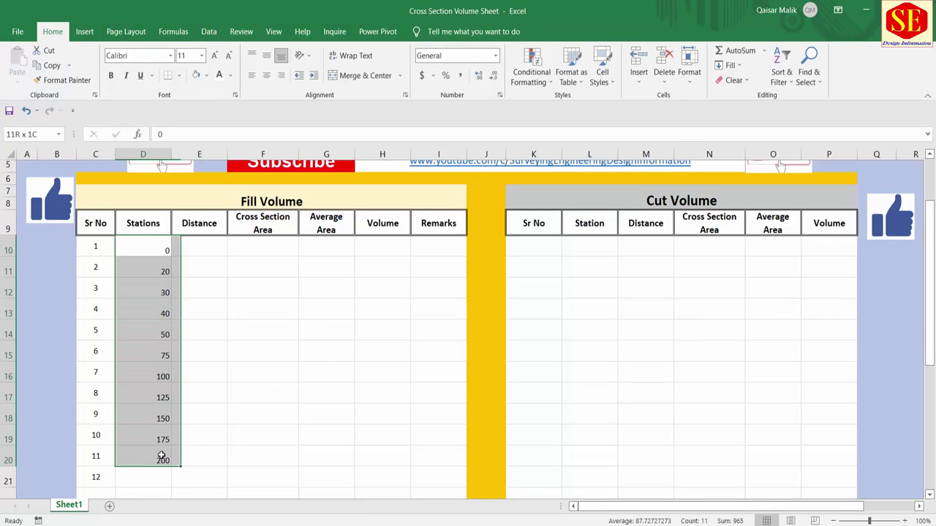
{"action": "right_click", "coordinate": [162, 458]}
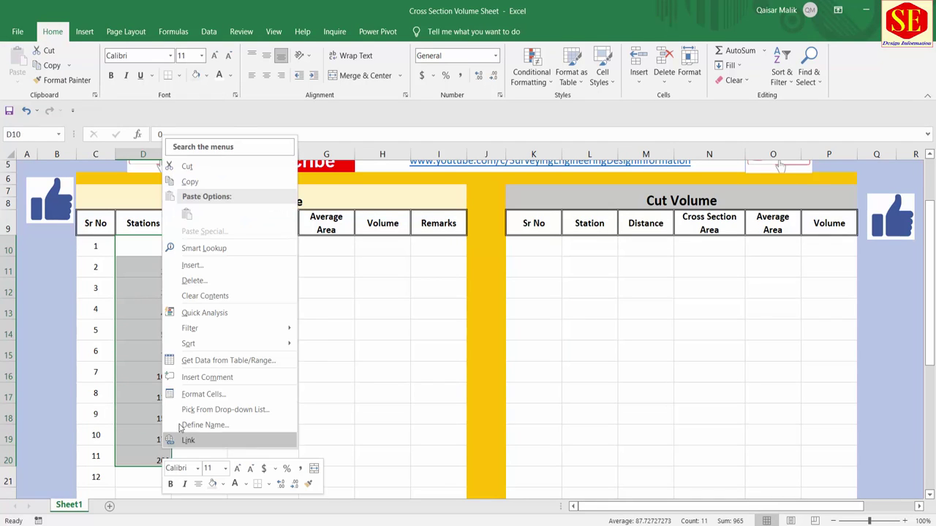
{"action": "left_click", "coordinate": [209, 396]}
{"action": "left_click", "coordinate": [69, 234]}
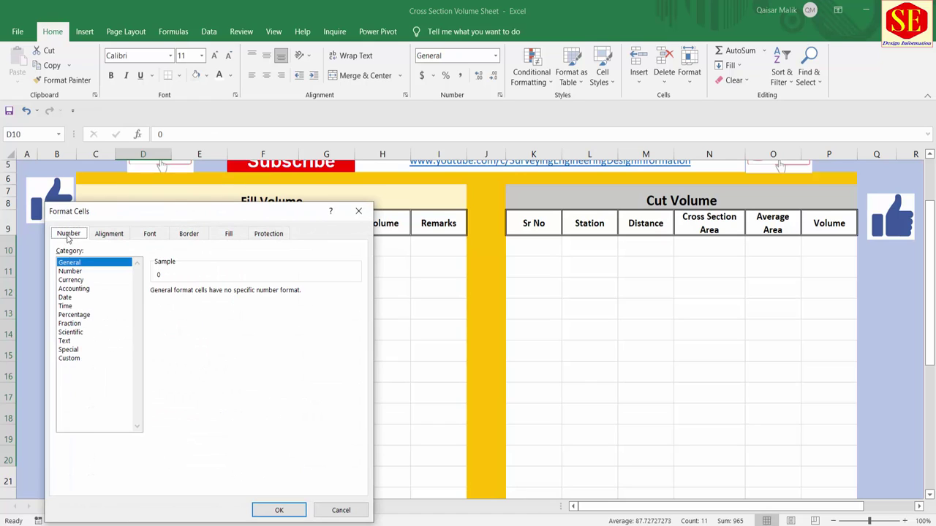
{"action": "left_click", "coordinate": [71, 359]}
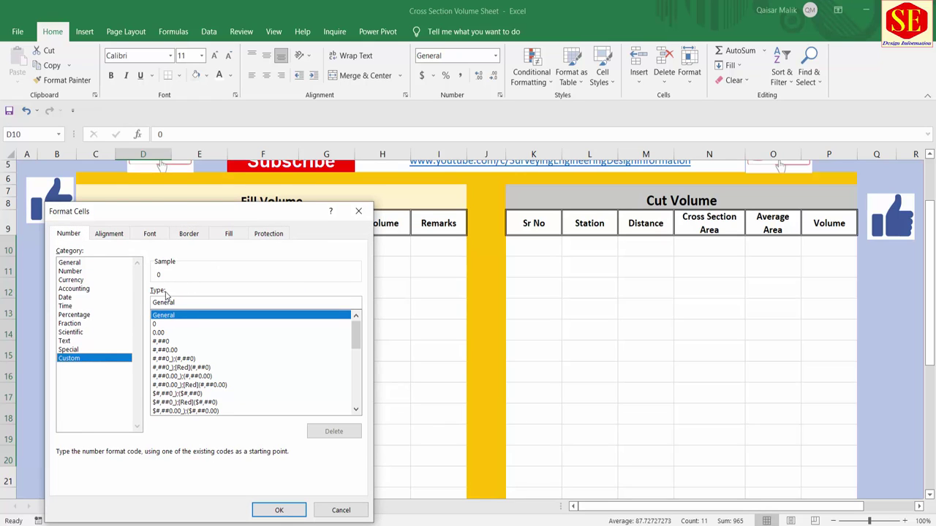
{"action": "left_click_drag", "start_coordinate": [178, 302], "coordinate": [126, 302]}
{"action": "type", "text": "0+000"}
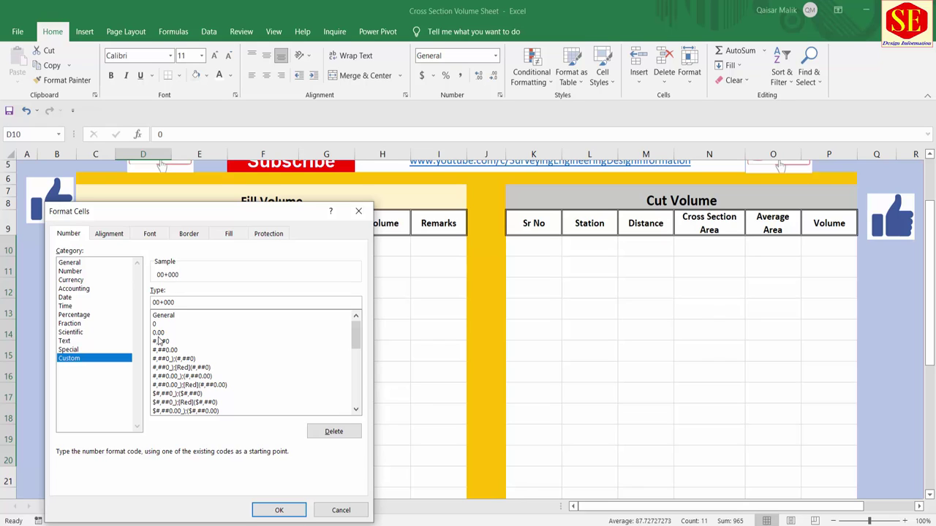
{"action": "left_click", "coordinate": [269, 514]}
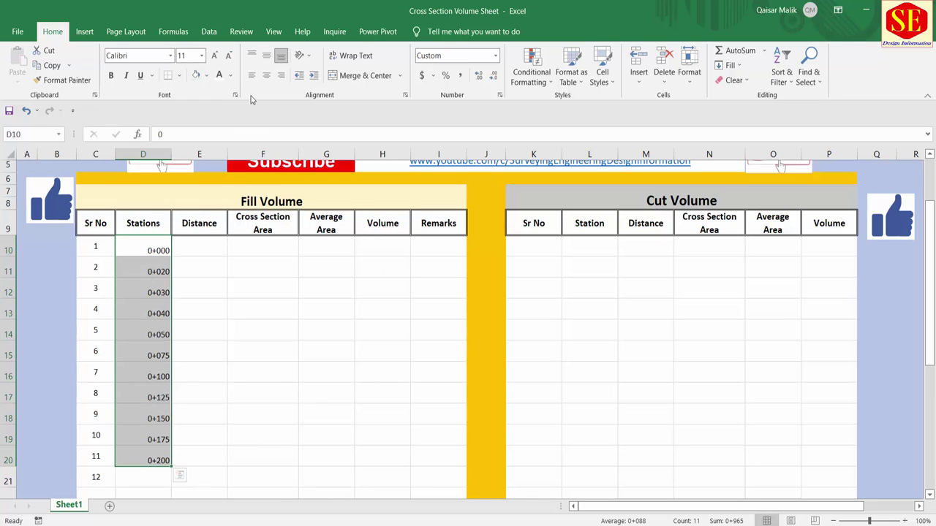
- Centre the station values horizontally and vertically and make them bold
{"action": "left_click", "coordinate": [266, 75]}
{"action": "left_click", "coordinate": [268, 55]}
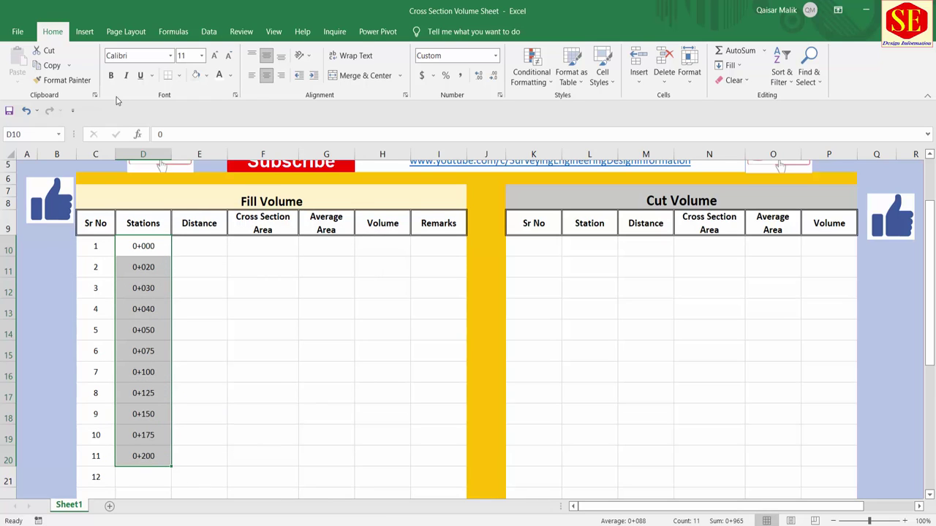
{"action": "left_click", "coordinate": [111, 76]}
{"action": "left_click", "coordinate": [241, 372]}
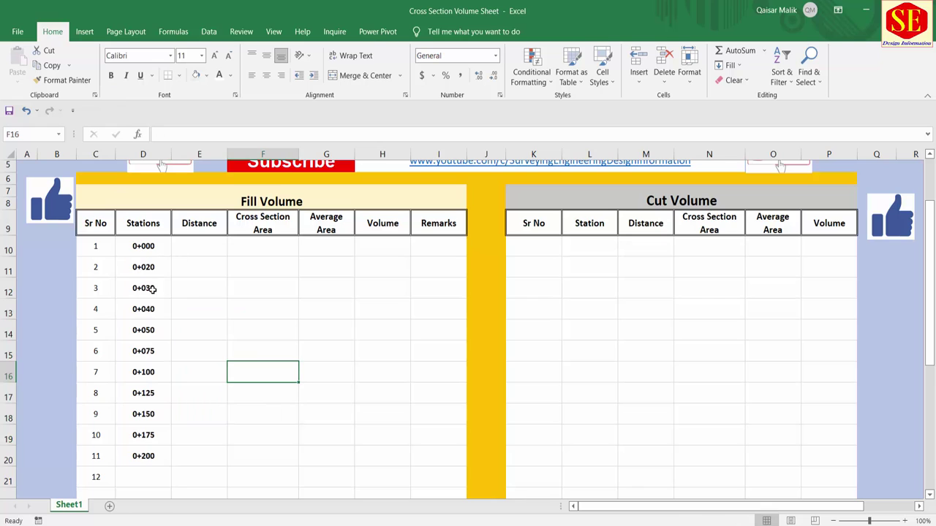
- Enter 0 as the first distance in E10
{"action": "left_click", "coordinate": [205, 247]}
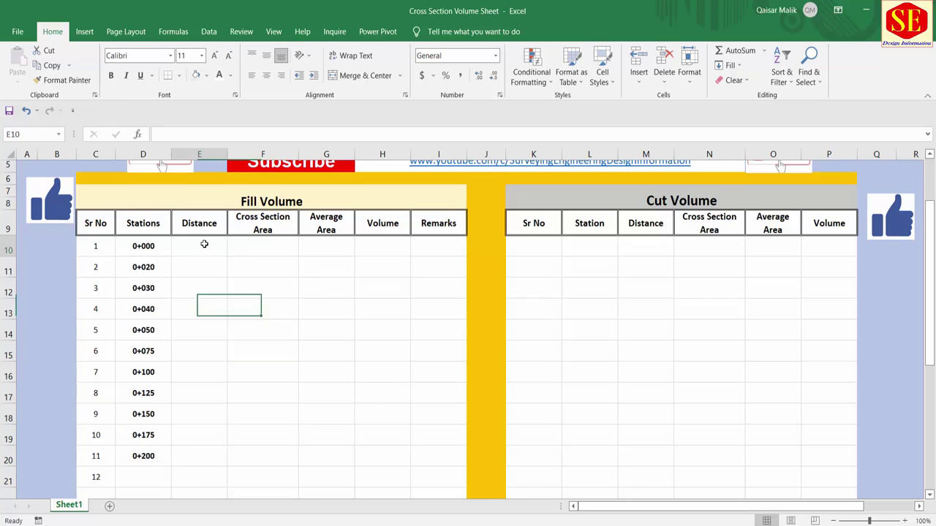
{"action": "type", "text": "0"}
{"action": "key", "text": "Return"}
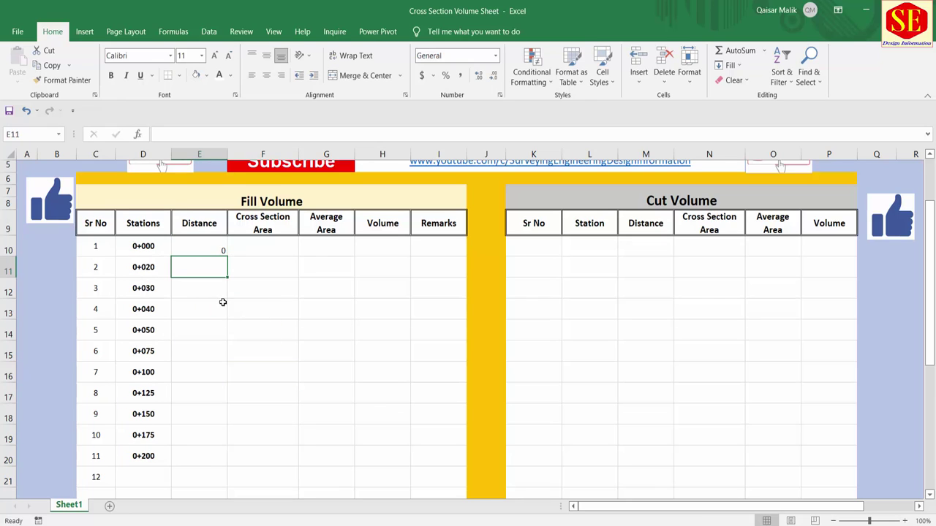
- Enter =D11-D10 in E11 for the distance from station 0+000 to 0+020
{"action": "left_click", "coordinate": [197, 272]}
{"action": "left_click", "coordinate": [150, 268]}
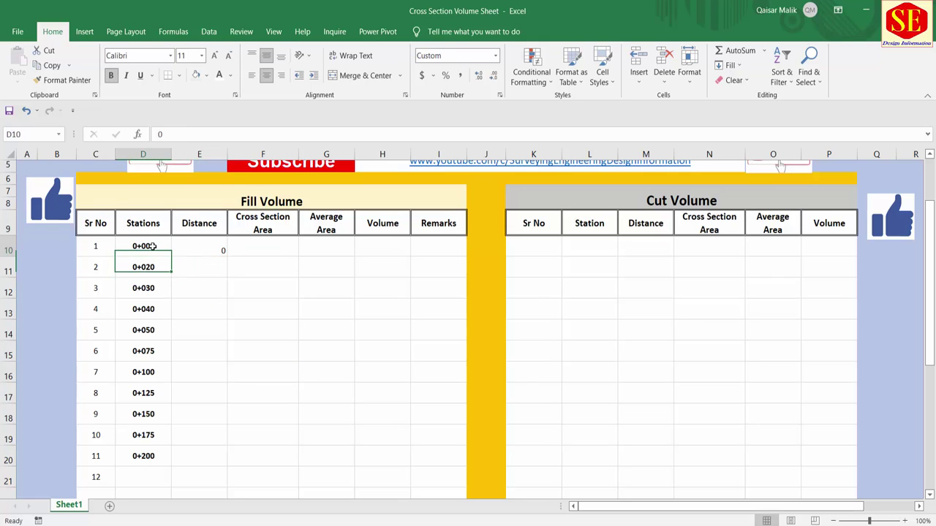
{"action": "left_click", "coordinate": [220, 269]}
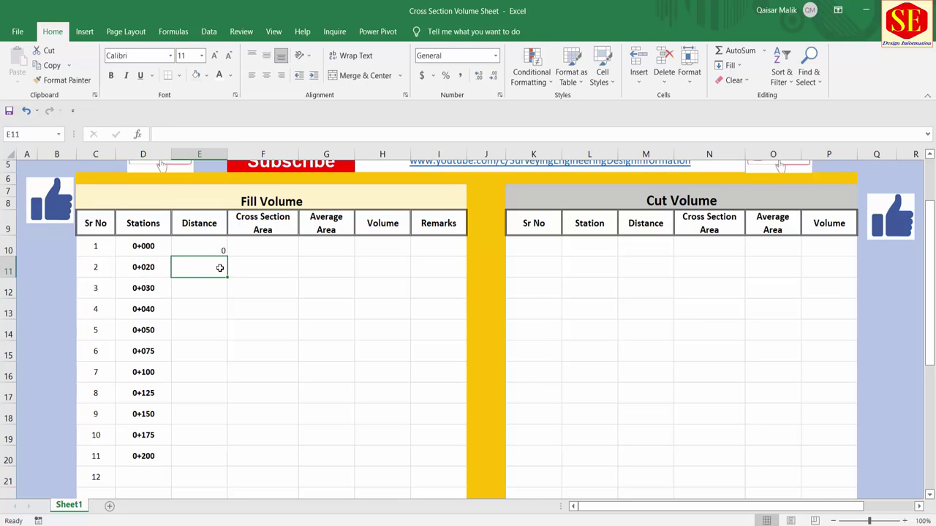
{"action": "type", "text": "="}
{"action": "left_click", "coordinate": [146, 269]}
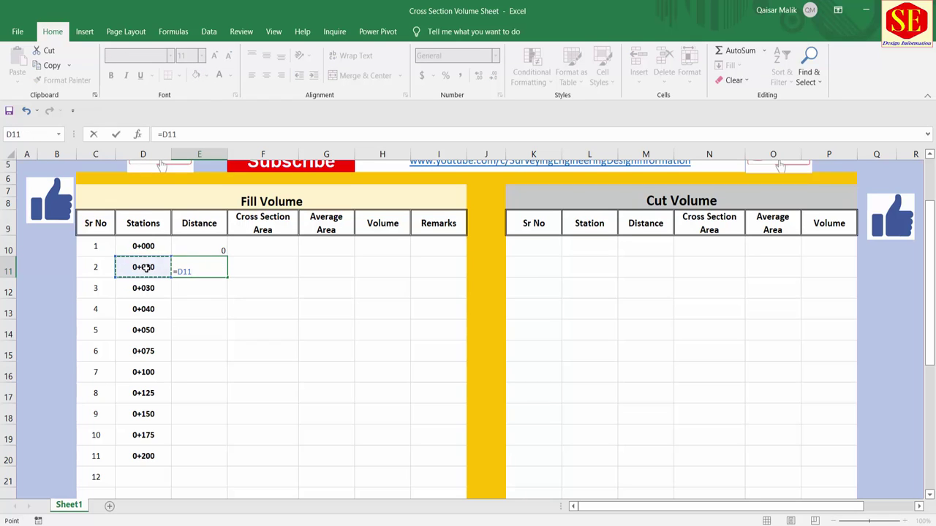
{"action": "type", "text": "-"}
{"action": "left_click", "coordinate": [152, 244]}
{"action": "key", "text": "Return"}
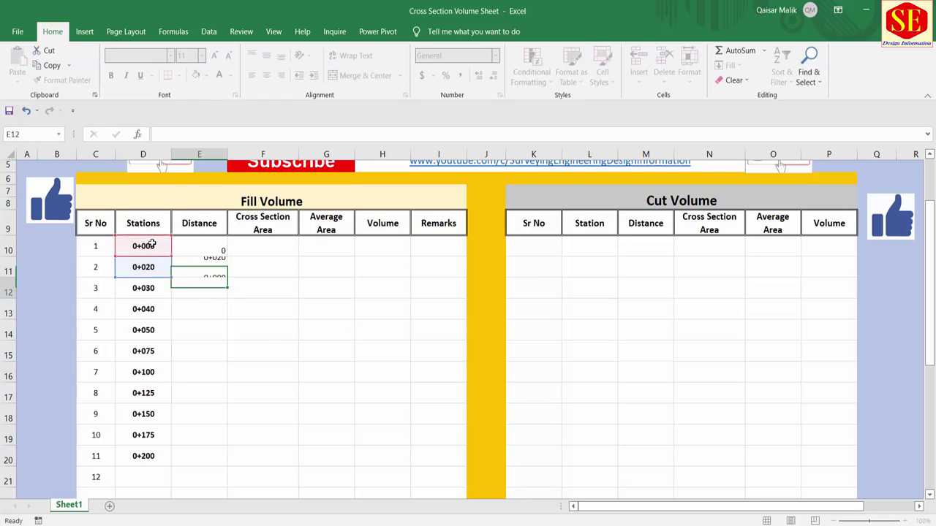
{"action": "left_click", "coordinate": [210, 277]}
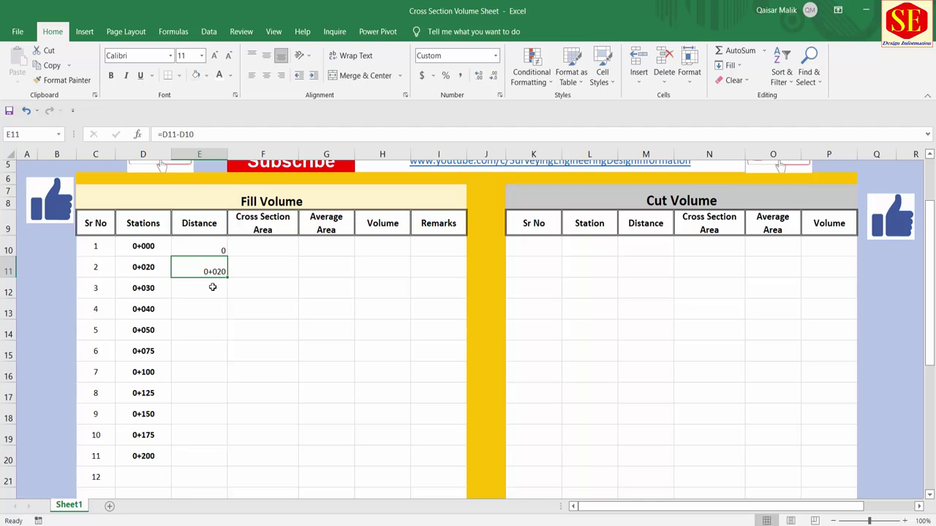
{"action": "left_click", "coordinate": [150, 269]}
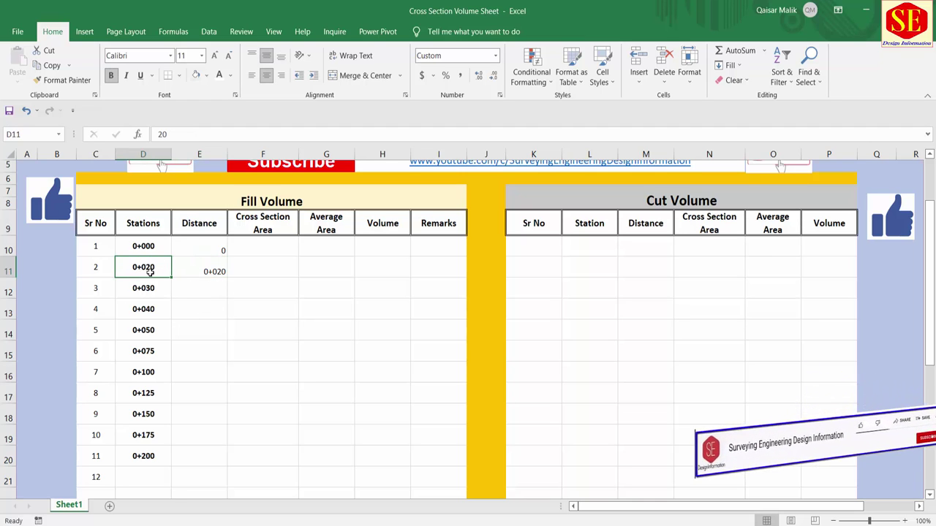
{"action": "left_click", "coordinate": [209, 267]}
- Format E11 as Number with 3 decimal places so it shows 20.000
{"action": "right_click", "coordinate": [212, 271]}
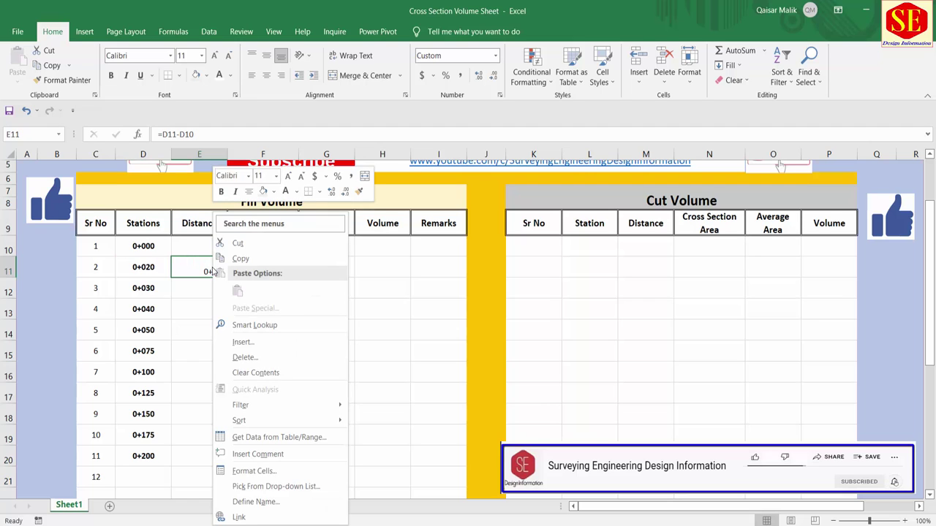
{"action": "left_click", "coordinate": [208, 266]}
{"action": "right_click", "coordinate": [204, 270]}
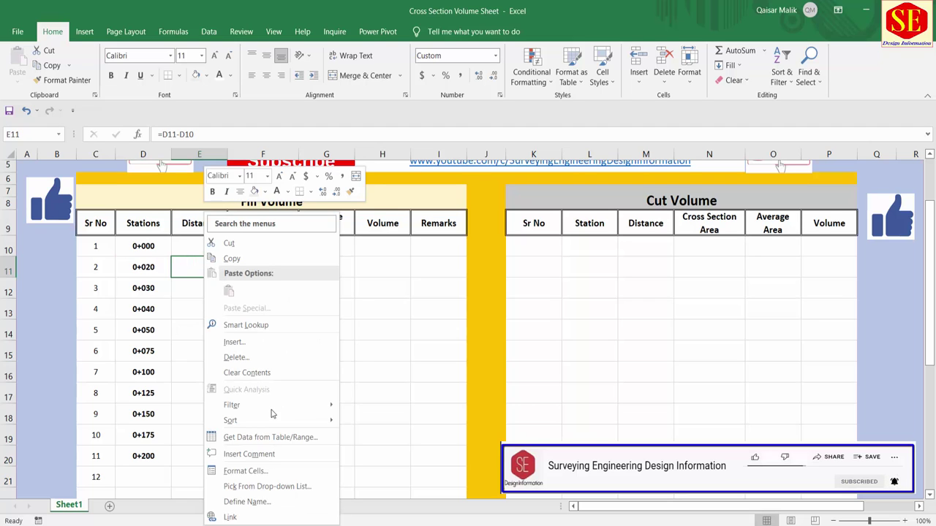
{"action": "left_click", "coordinate": [289, 468]}
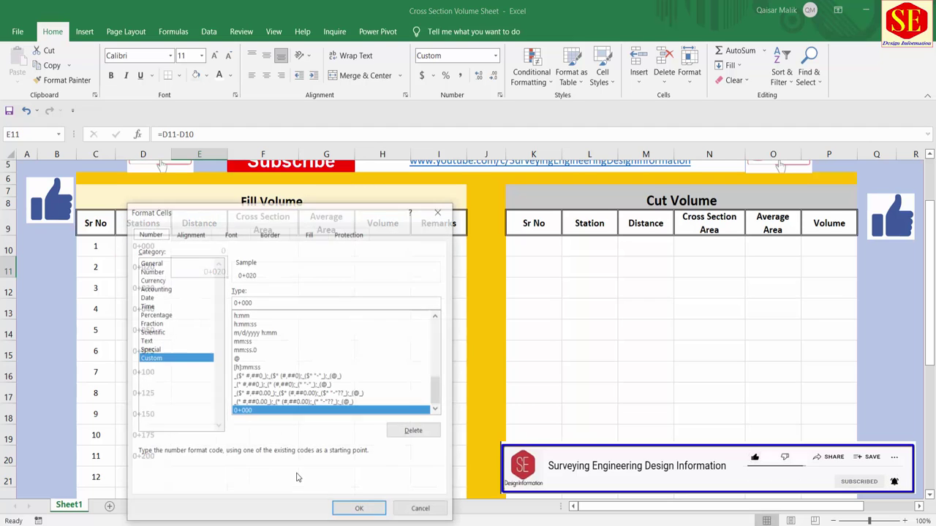
{"action": "left_click", "coordinate": [151, 263]}
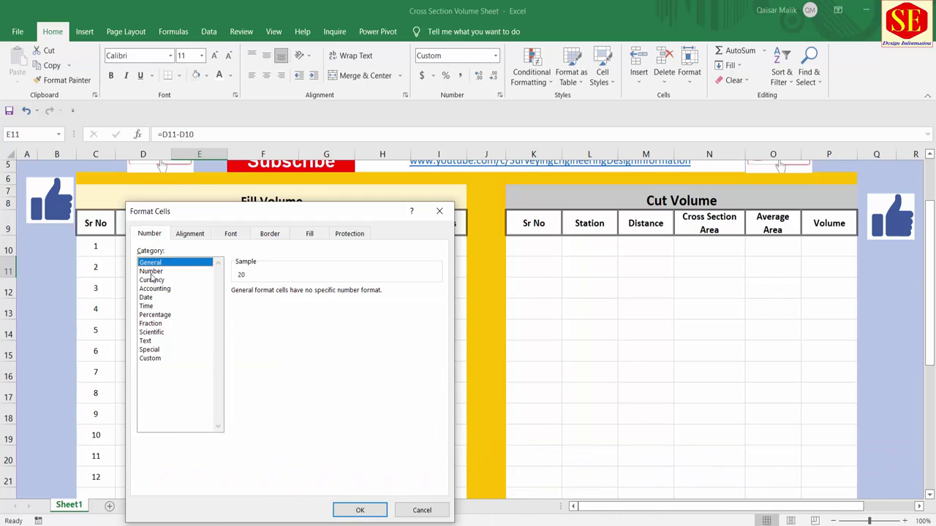
{"action": "left_click", "coordinate": [151, 273]}
{"action": "double_click", "coordinate": [316, 290]}
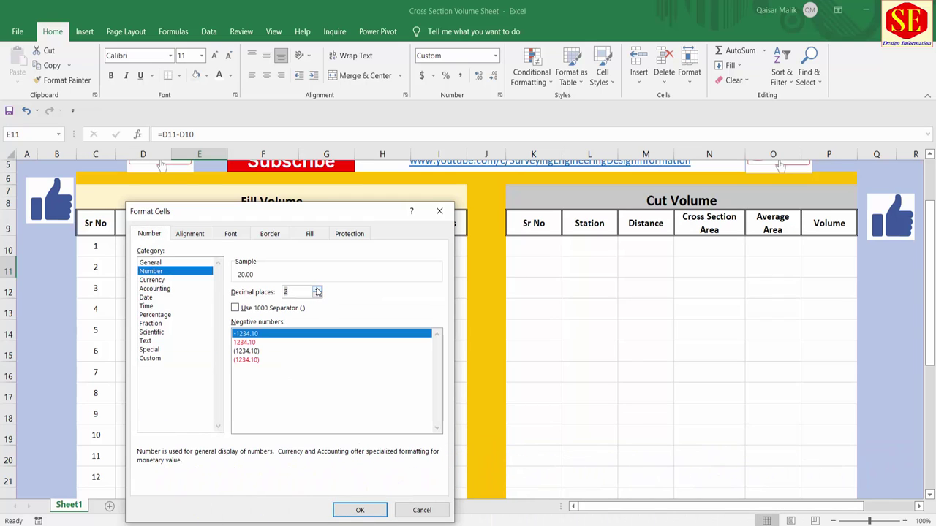
{"action": "left_click", "coordinate": [318, 289]}
{"action": "left_click", "coordinate": [360, 510]}
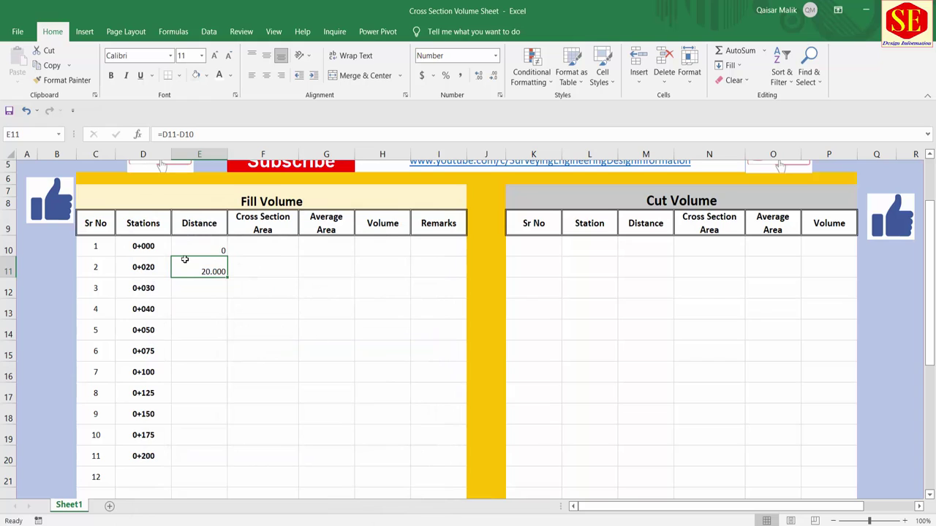
- Enter the distance formula =D12-D11 in E12 for station 0+030
{"action": "left_click", "coordinate": [208, 291]}
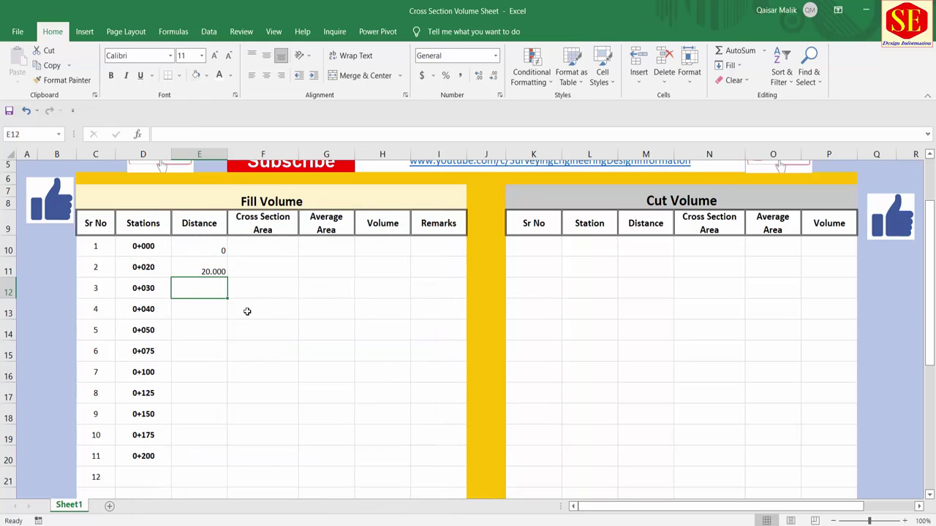
{"action": "type", "text": "="}
{"action": "left_click", "coordinate": [151, 289]}
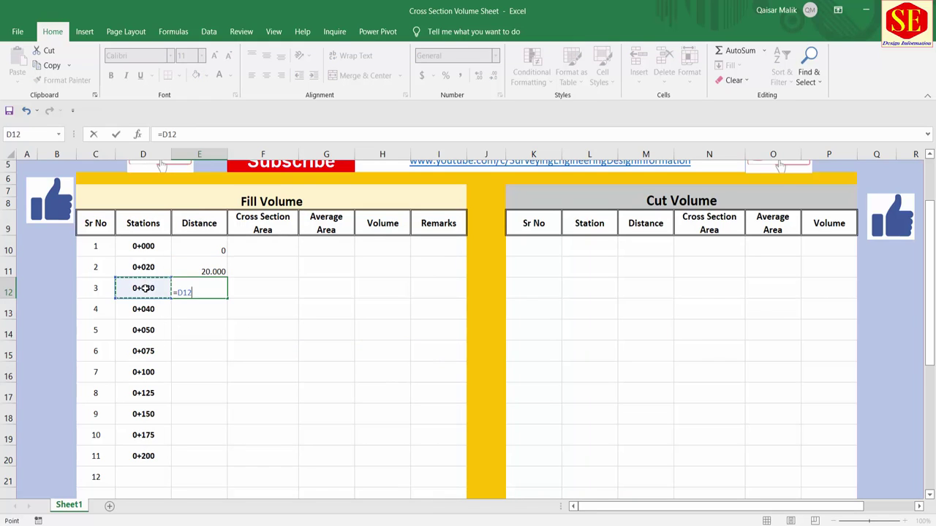
{"action": "type", "text": "-"}
{"action": "left_click", "coordinate": [138, 269]}
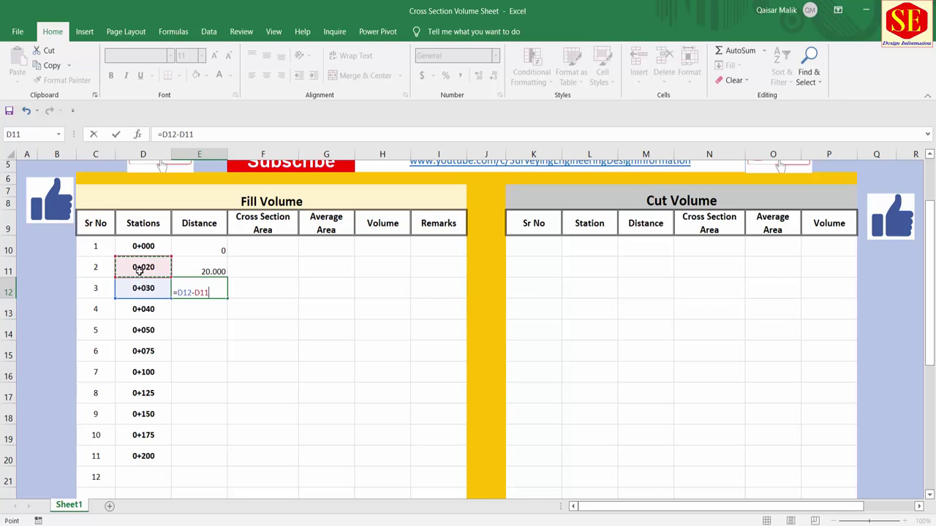
{"action": "key", "text": "Return"}
- Copy E11's three-decimal format onto E12:E20 and fill the distance formula down to E20
{"action": "left_click", "coordinate": [217, 290]}
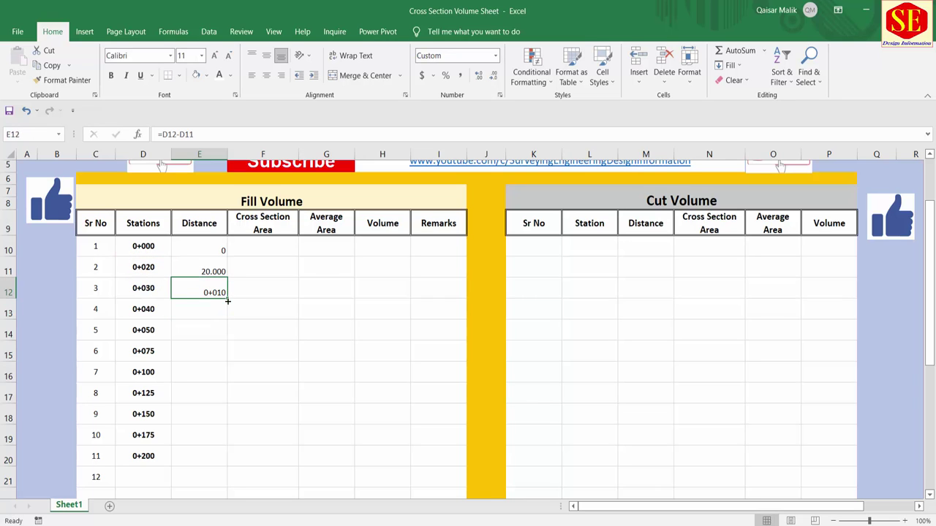
{"action": "left_click", "coordinate": [212, 270]}
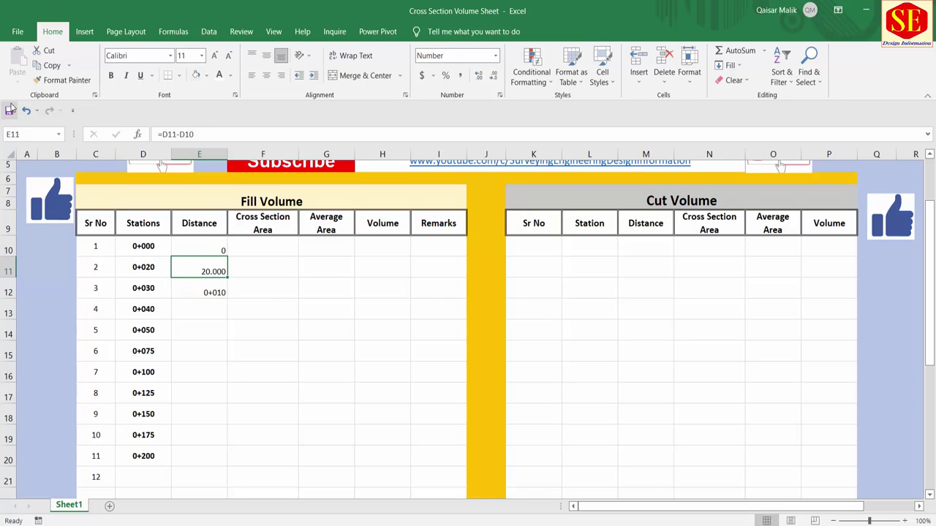
{"action": "left_click", "coordinate": [63, 80]}
{"action": "left_click_drag", "start_coordinate": [212, 289], "coordinate": [212, 457]}
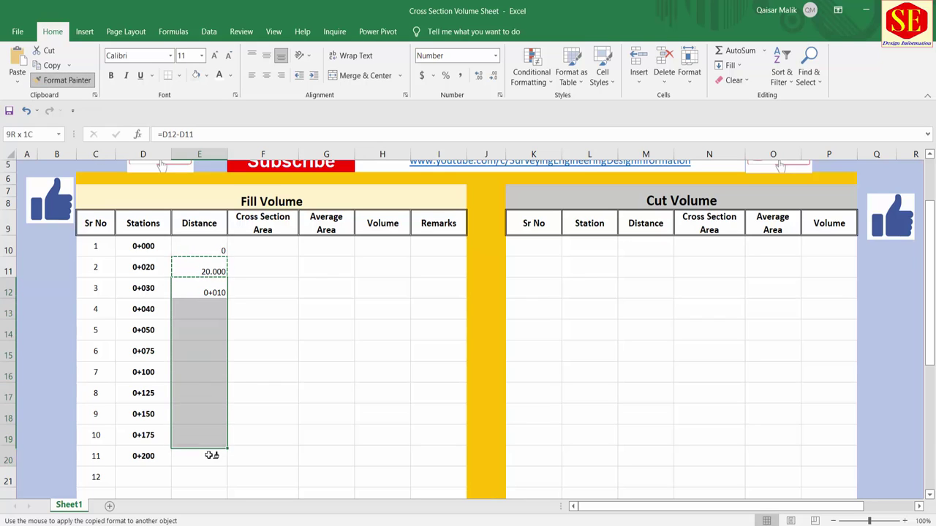
{"action": "left_click", "coordinate": [214, 284]}
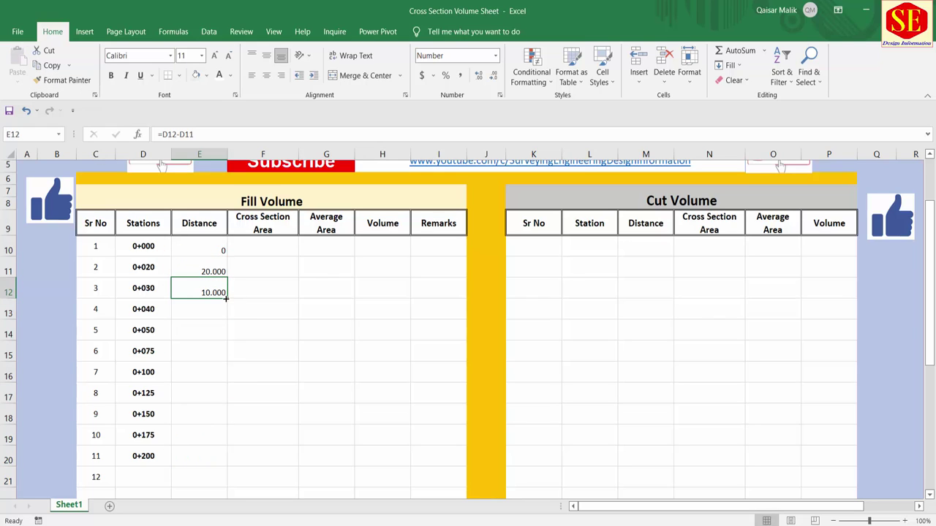
{"action": "left_click_drag", "start_coordinate": [228, 299], "coordinate": [227, 472]}
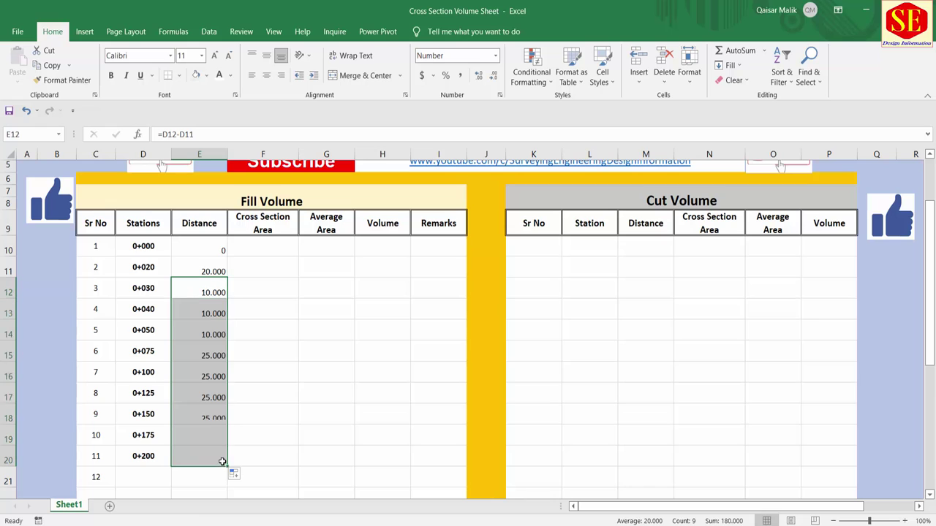
{"action": "left_click", "coordinate": [212, 246]}
- Middle-align the distance values in E10:E20 and verify the station values and distance formulas in rows 11 and 12
{"action": "left_click_drag", "start_coordinate": [212, 246], "coordinate": [216, 459]}
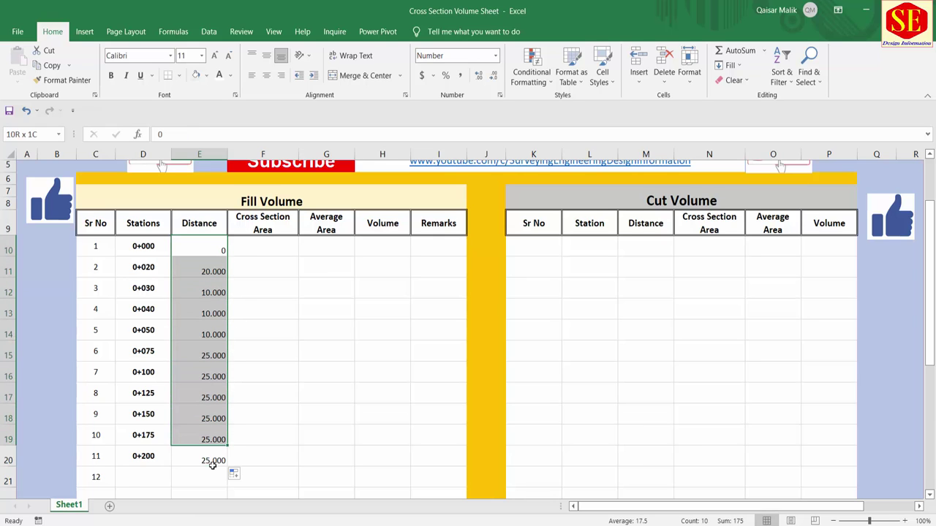
{"action": "left_click", "coordinate": [266, 56]}
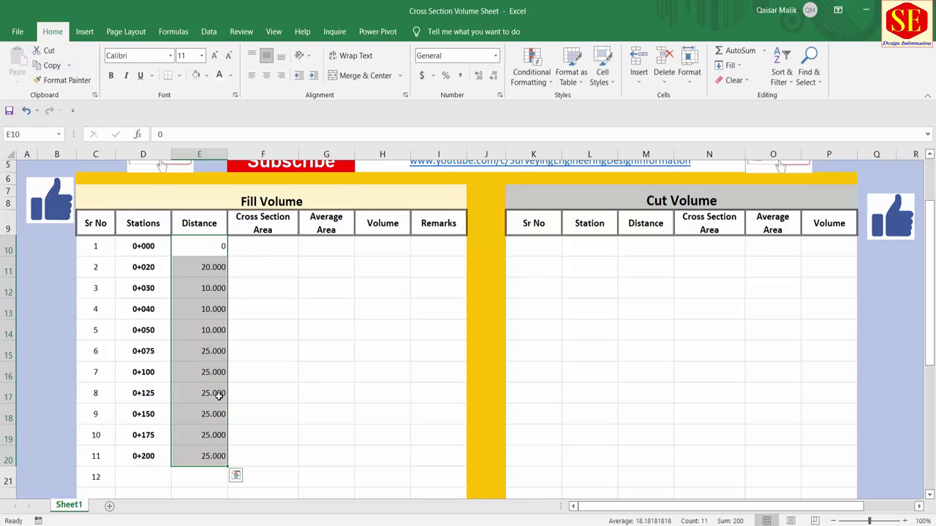
{"action": "left_click", "coordinate": [208, 372]}
{"action": "left_click", "coordinate": [158, 268]}
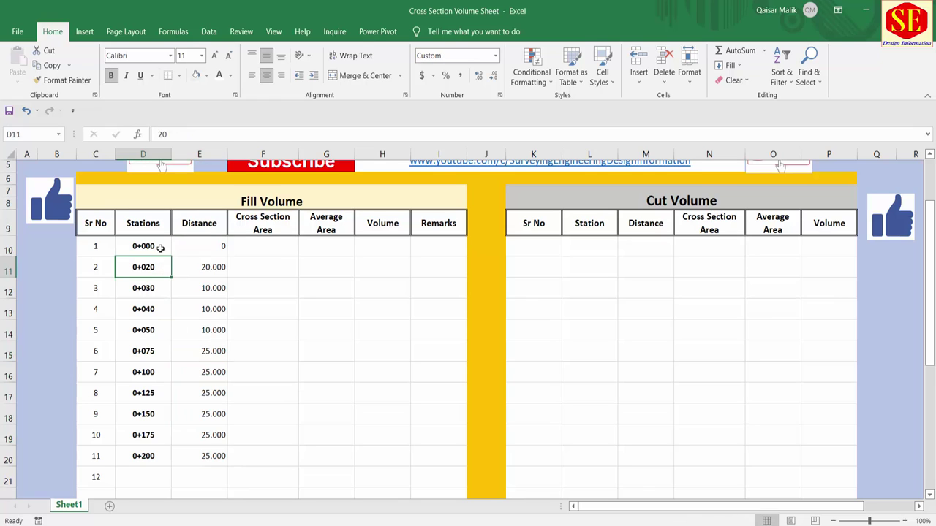
{"action": "left_click", "coordinate": [199, 276]}
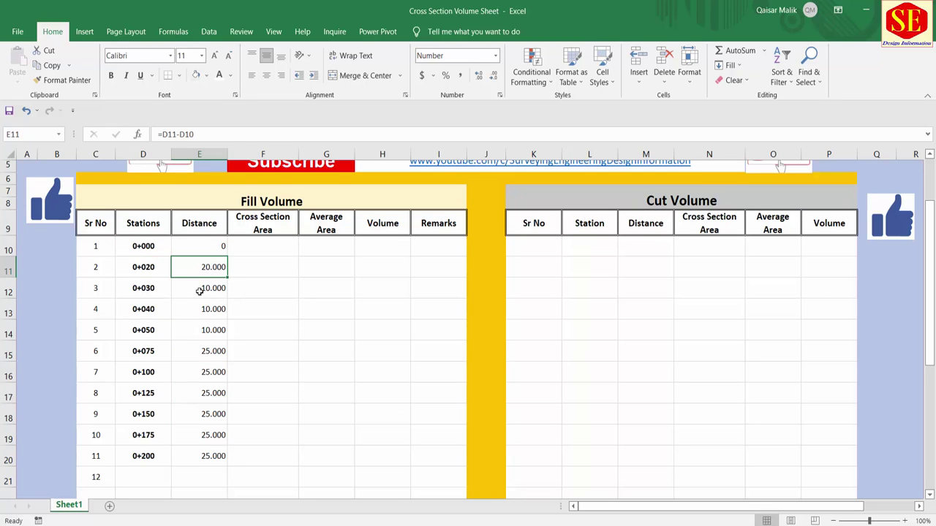
{"action": "left_click", "coordinate": [155, 291]}
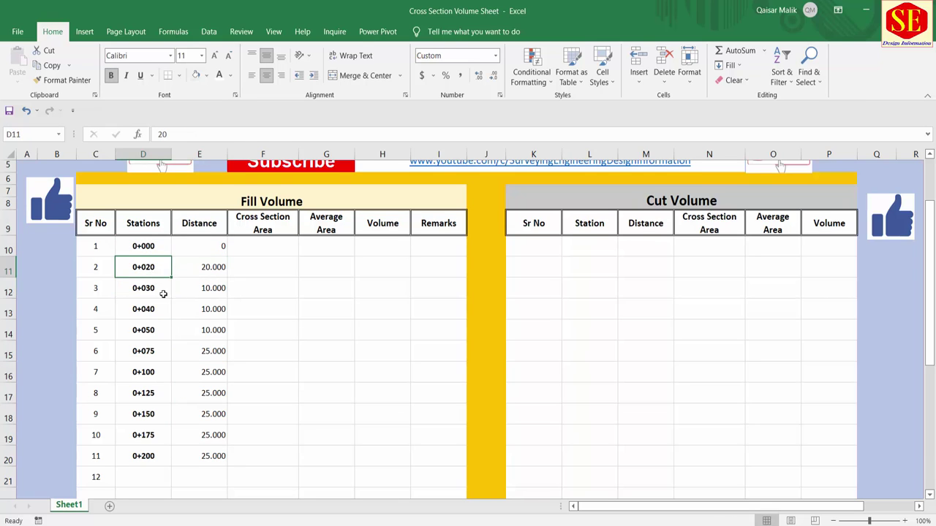
{"action": "left_click", "coordinate": [200, 290]}
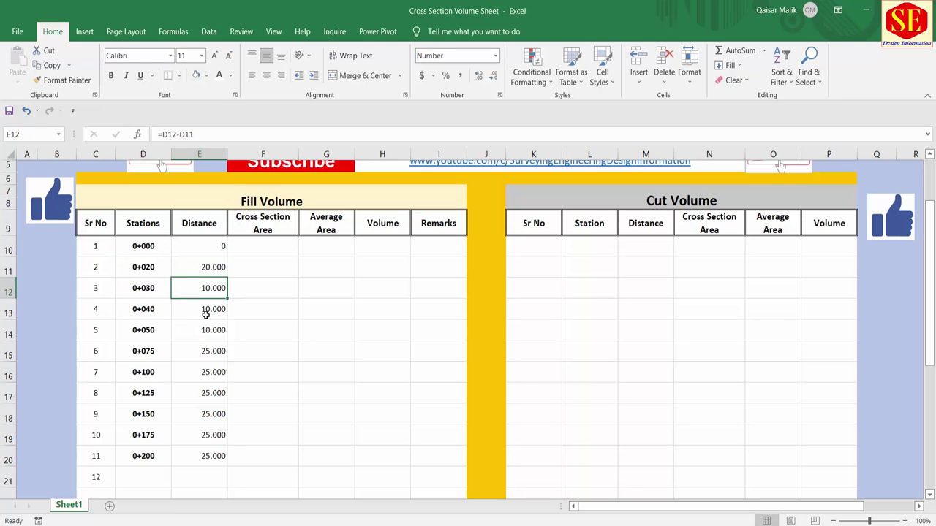
- Centre the distance values E10:E20 horizontally and select the first Cross Section Area cell, F10
{"action": "left_click_drag", "start_coordinate": [203, 248], "coordinate": [197, 451]}
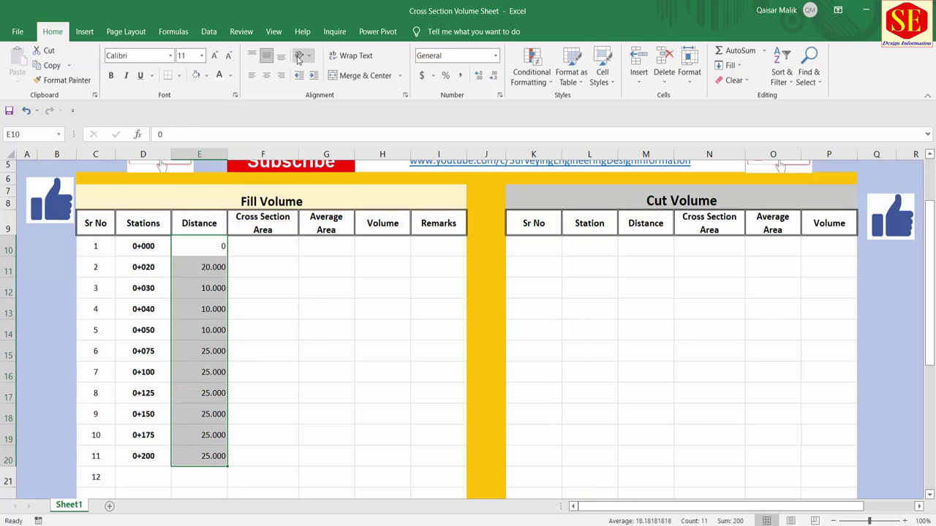
{"action": "left_click", "coordinate": [266, 75]}
{"action": "left_click", "coordinate": [293, 352]}
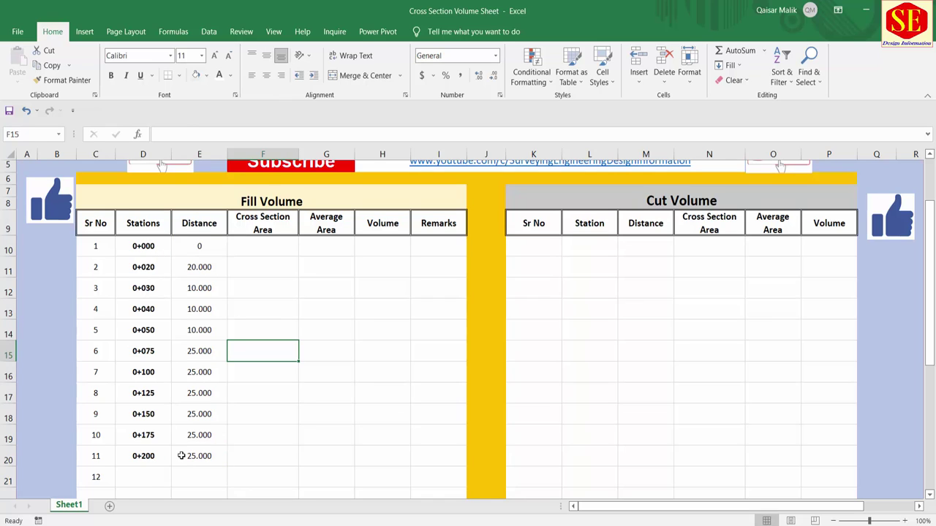
{"action": "left_click", "coordinate": [264, 249]}
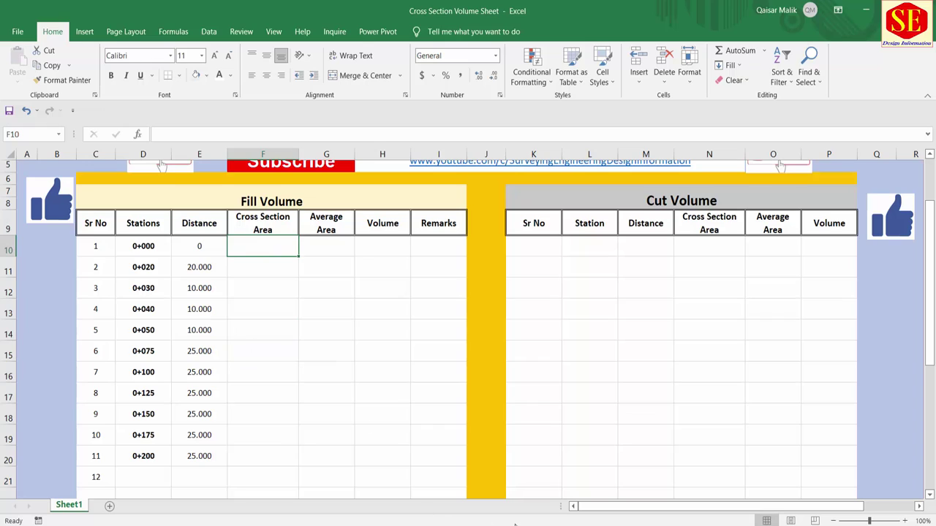
{"action": "key", "text": "alt+Tab"}
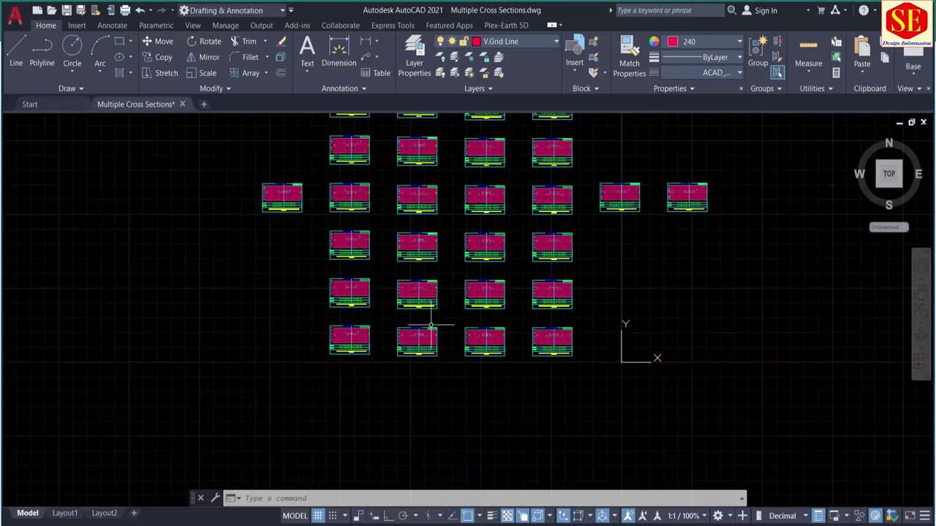
- Read the first fill area in AutoCAD and enter 355.829 as station 0+000's cross-section area
{"action": "scroll", "coordinate": [432, 324], "scroll_direction": "up", "scroll_amount": 5}
{"action": "scroll", "coordinate": [522, 261], "scroll_direction": "up", "scroll_amount": 2}
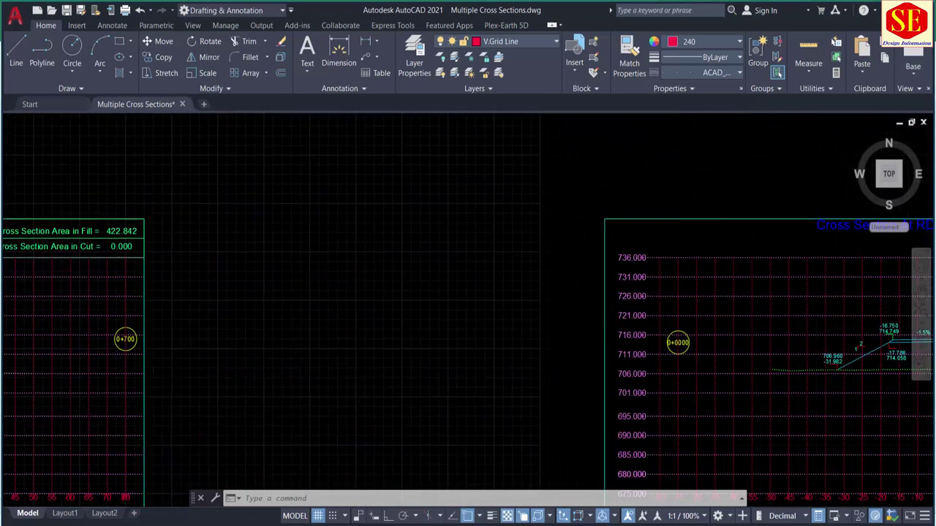
{"action": "scroll", "coordinate": [840, 234], "scroll_direction": "down", "scroll_amount": 2}
{"action": "scroll", "coordinate": [573, 225], "scroll_direction": "down", "scroll_amount": 2}
{"action": "scroll", "coordinate": [573, 226], "scroll_direction": "up", "scroll_amount": 4}
{"action": "scroll", "coordinate": [673, 242], "scroll_direction": "up", "scroll_amount": 1}
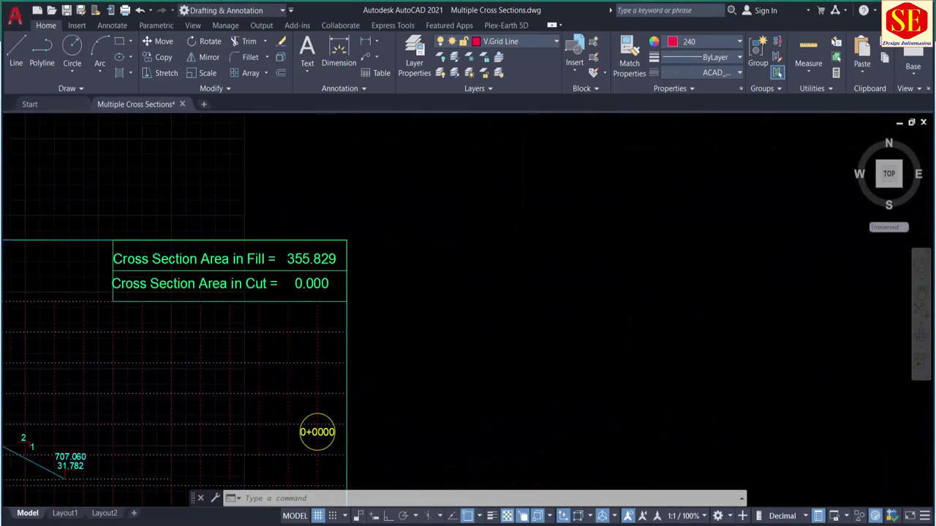
{"action": "scroll", "coordinate": [481, 251], "scroll_direction": "down", "scroll_amount": 1}
{"action": "scroll", "coordinate": [655, 267], "scroll_direction": "down", "scroll_amount": 3}
{"action": "scroll", "coordinate": [758, 282], "scroll_direction": "up", "scroll_amount": 3}
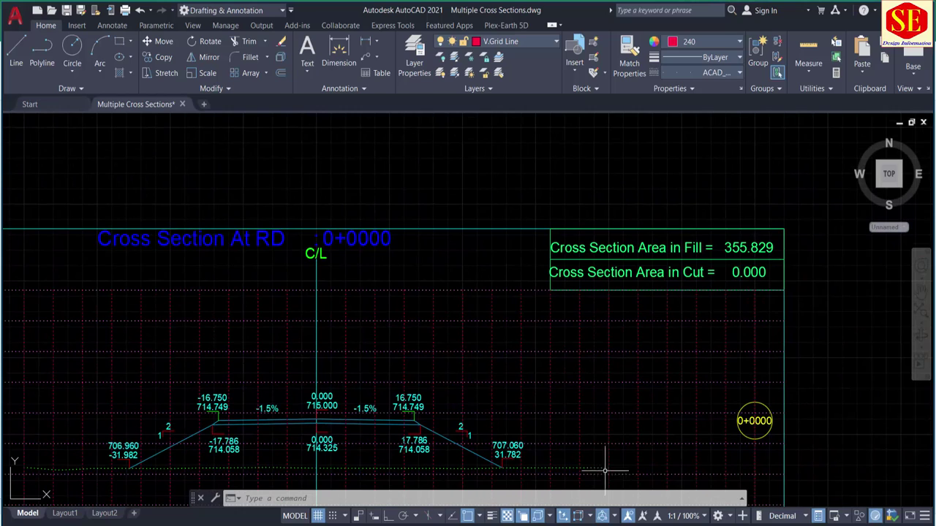
{"action": "key", "text": "alt+Tab"}
{"action": "type", "text": "355.8"}
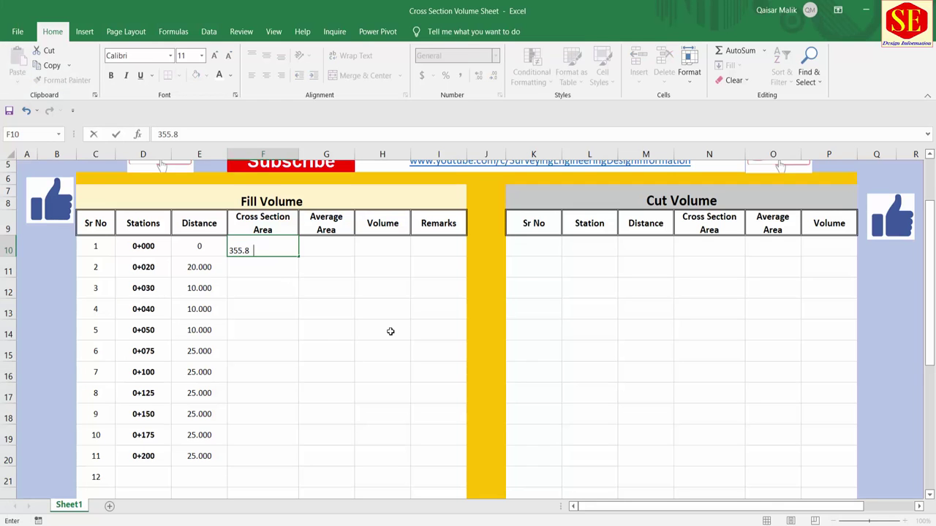
{"action": "type", "text": "29"}
{"action": "key", "text": "Return"}
- Log 381.182 as station 0+020's area, then pan the drawing to the next section's areas
{"action": "key", "text": "alt+Tab"}
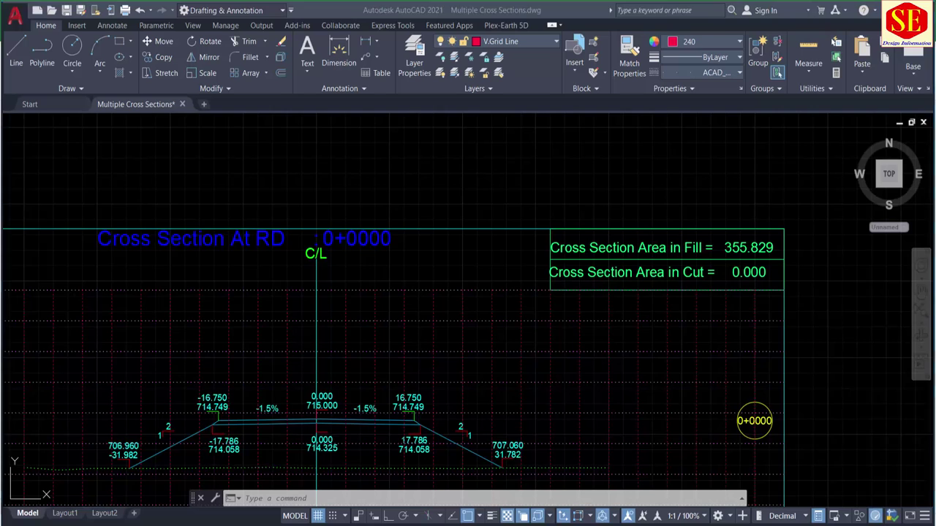
{"action": "scroll", "coordinate": [456, 339], "scroll_direction": "down", "scroll_amount": 3}
{"action": "scroll", "coordinate": [399, 288], "scroll_direction": "down", "scroll_amount": 3}
{"action": "scroll", "coordinate": [490, 248], "scroll_direction": "up", "scroll_amount": 5}
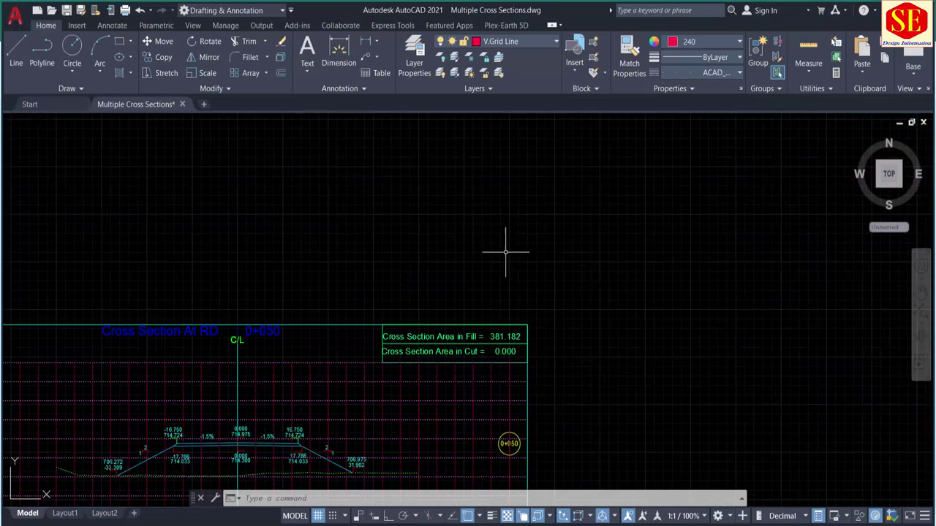
{"action": "scroll", "coordinate": [533, 341], "scroll_direction": "up", "scroll_amount": 2}
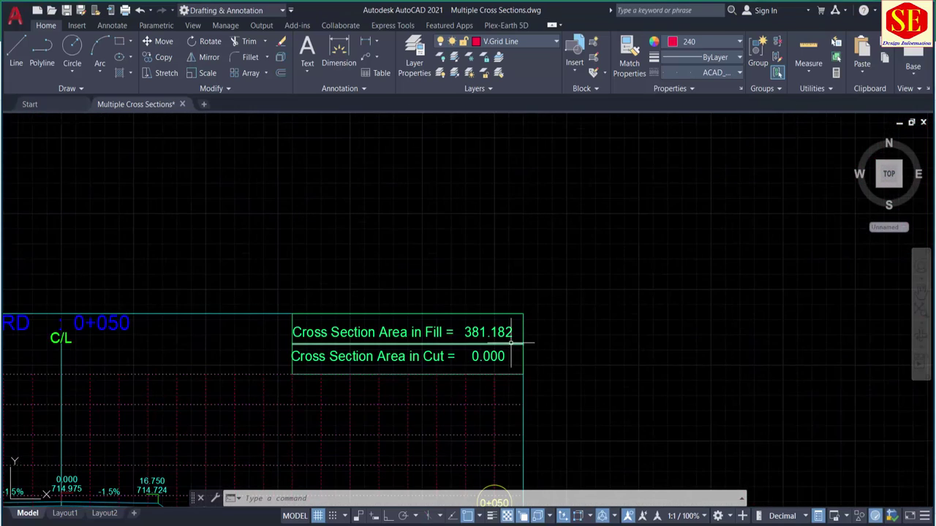
{"action": "key", "text": "alt+Tab"}
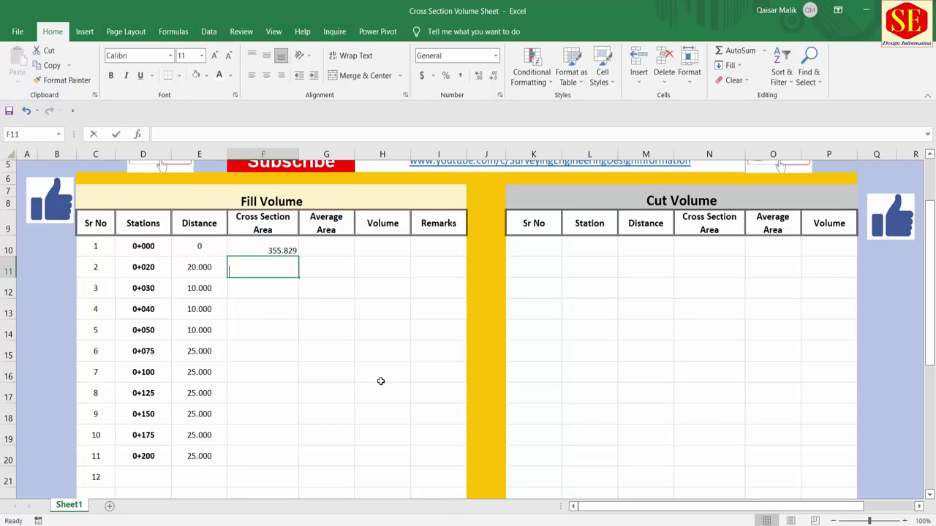
{"action": "type", "text": "381.182"}
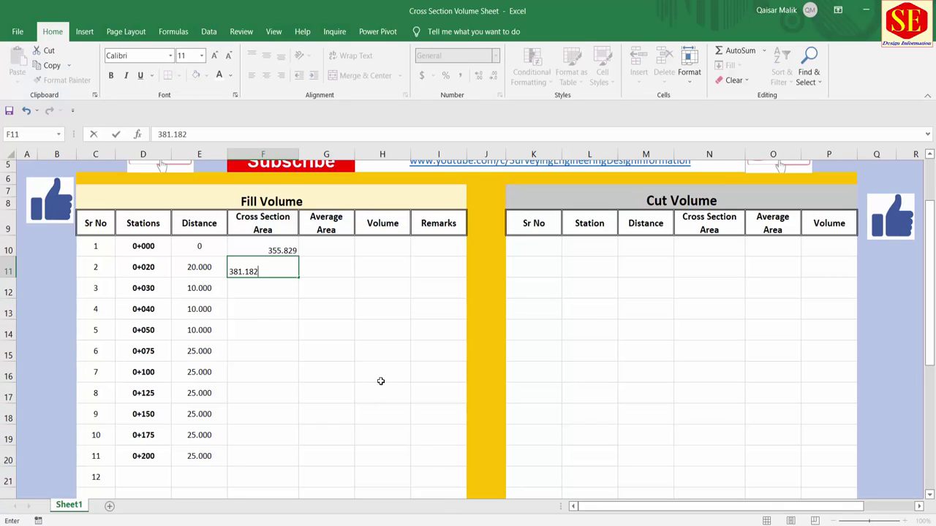
{"action": "key", "text": "Return"}
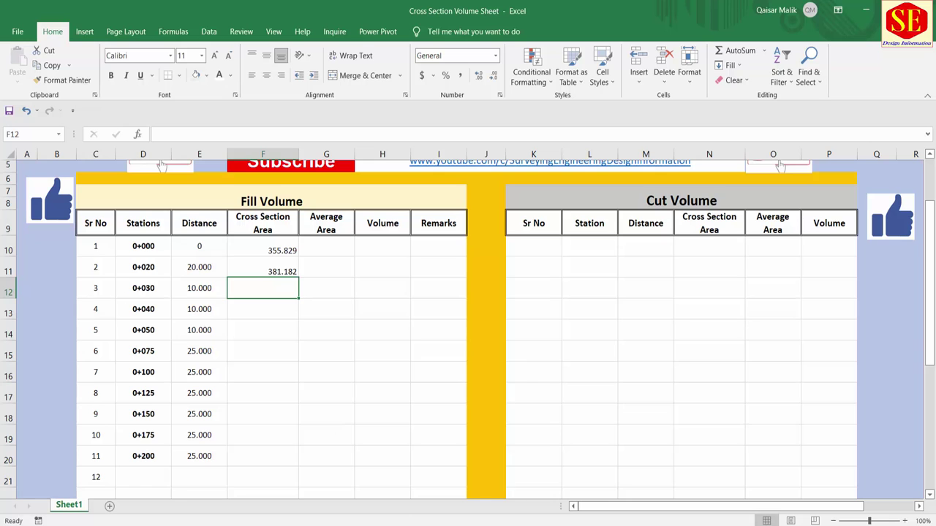
{"action": "key", "text": "alt+Tab"}
{"action": "left_click_drag", "start_coordinate": [523, 167], "coordinate": [516, 234]}
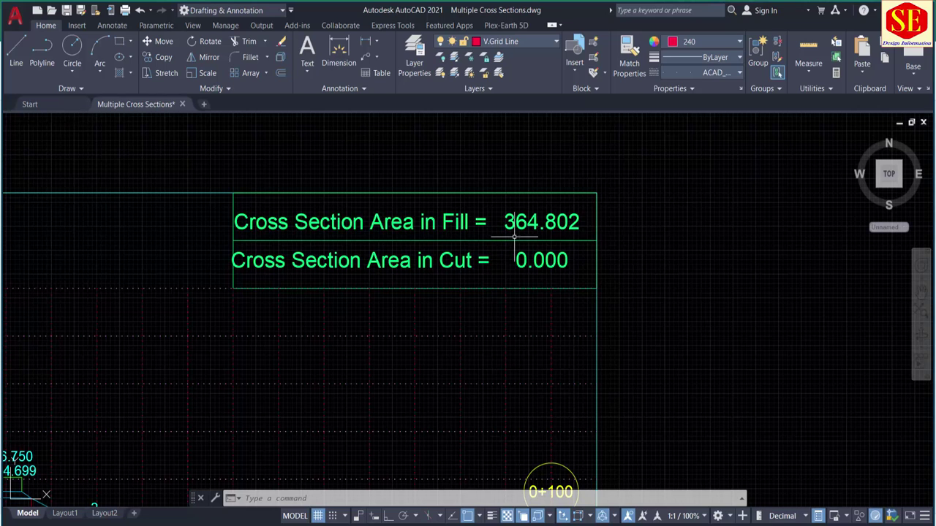
- Enter areas 364.802, 350, 351.25 and 341.25 for stations 0+030 through 0+075
{"action": "key", "text": "alt+Tab"}
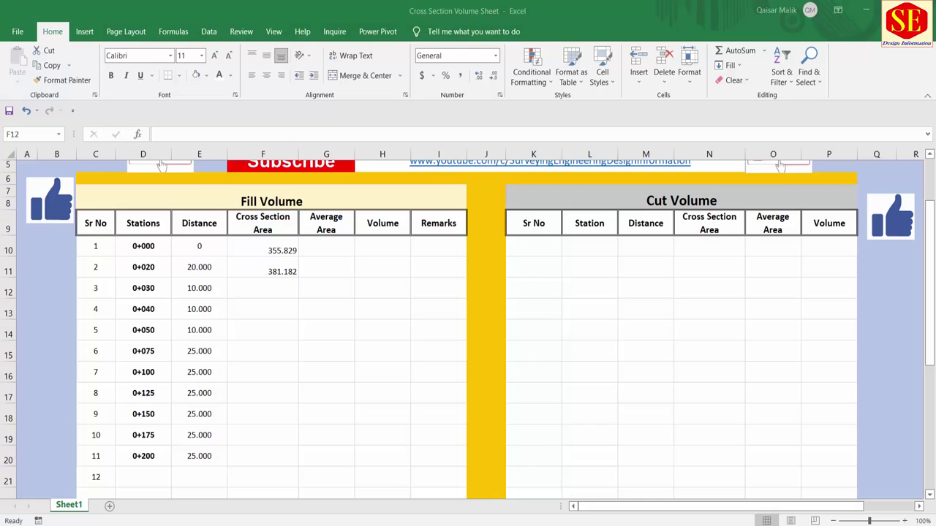
{"action": "type", "text": "364."}
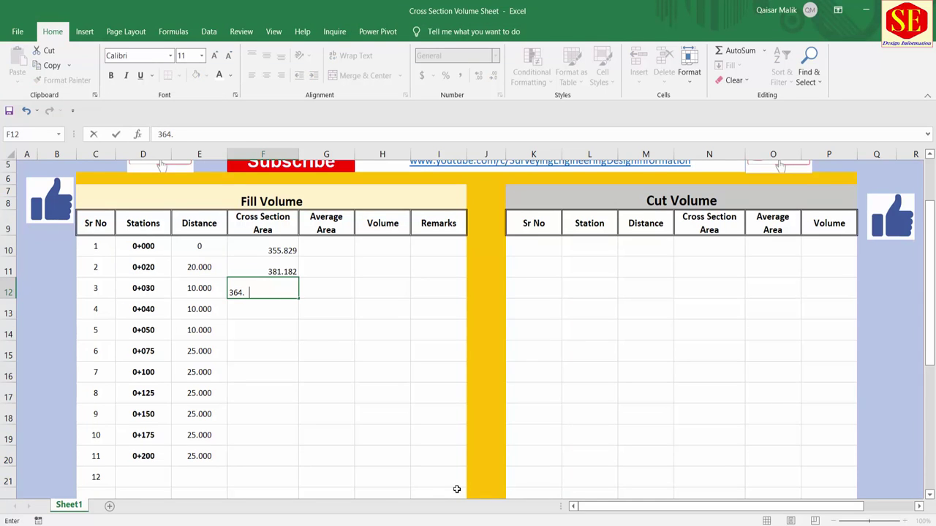
{"action": "type", "text": "802"}
{"action": "key", "text": "Return"}
{"action": "type", "text": "350"}
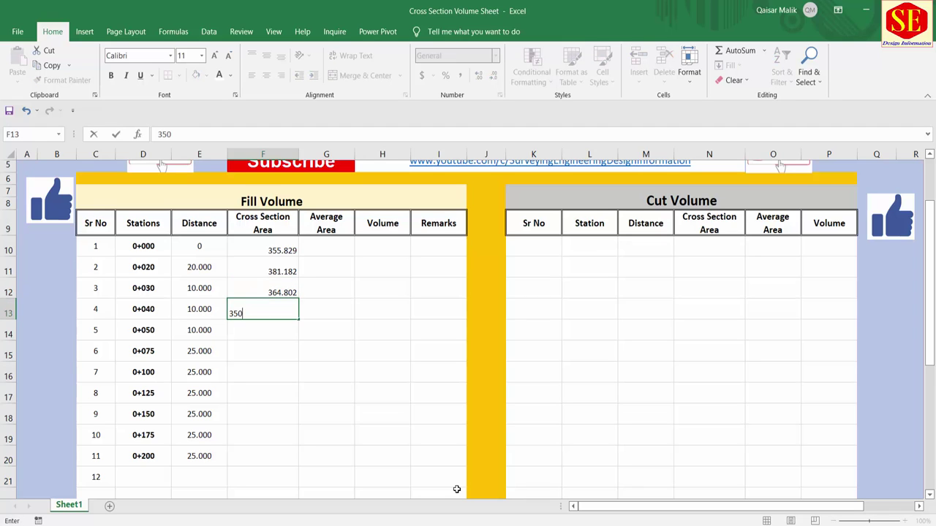
{"action": "key", "text": "Return"}
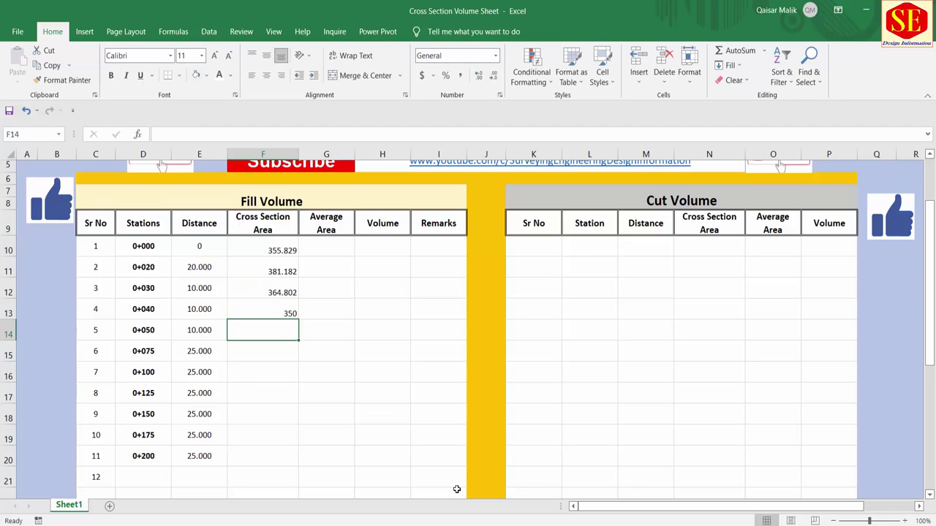
{"action": "type", "text": "351.25"}
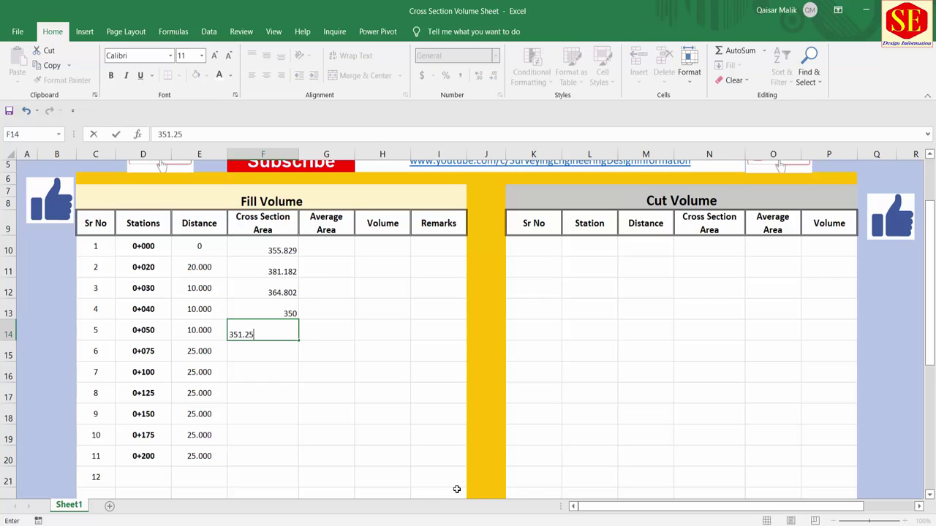
{"action": "key", "text": "Return"}
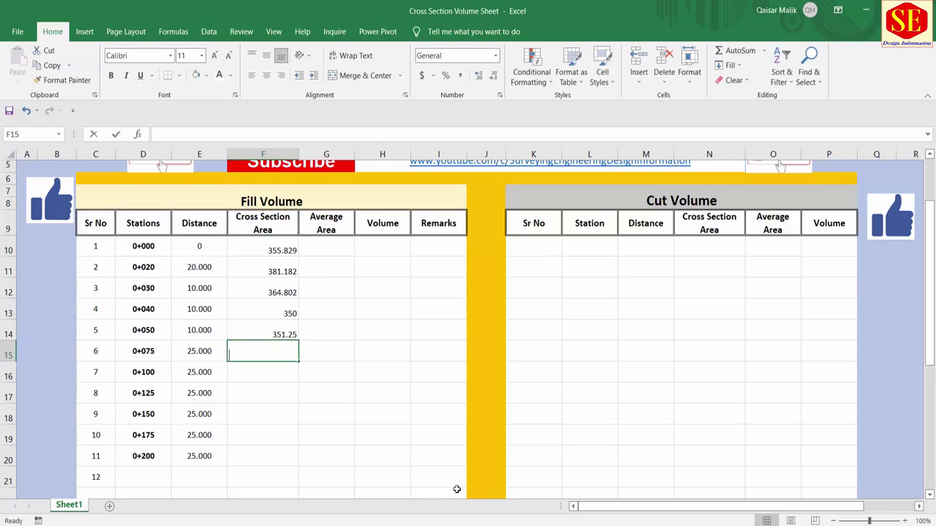
{"action": "type", "text": "341.25"}
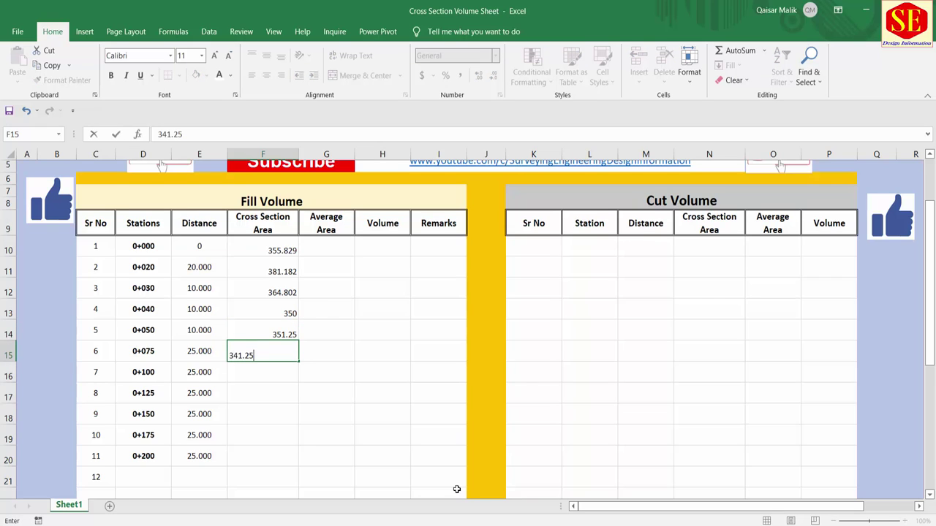
{"action": "key", "text": "Return"}
- Enter areas 361.451, 275.145, 300.124, 310.487 and 345.741 for stations 0+100 through 0+200
{"action": "type", "text": "3"}
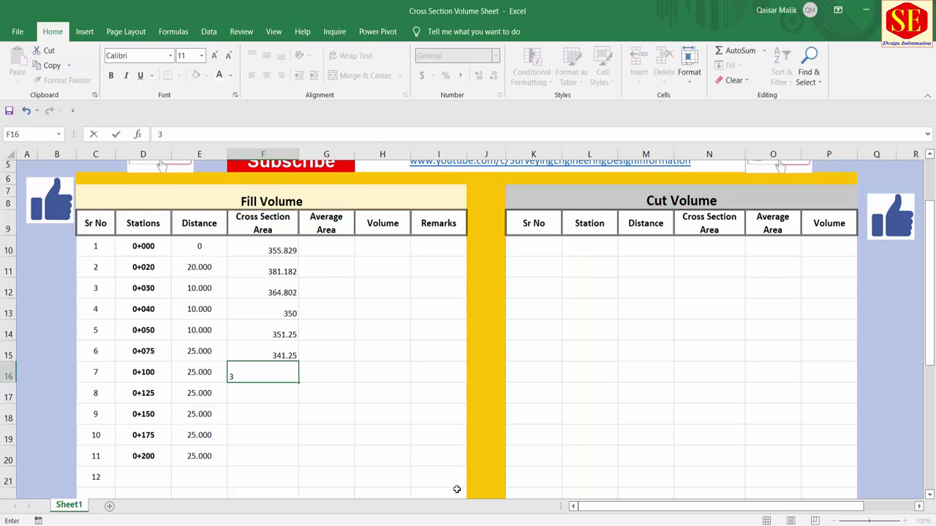
{"action": "type", "text": "61.451"}
{"action": "key", "text": "Return"}
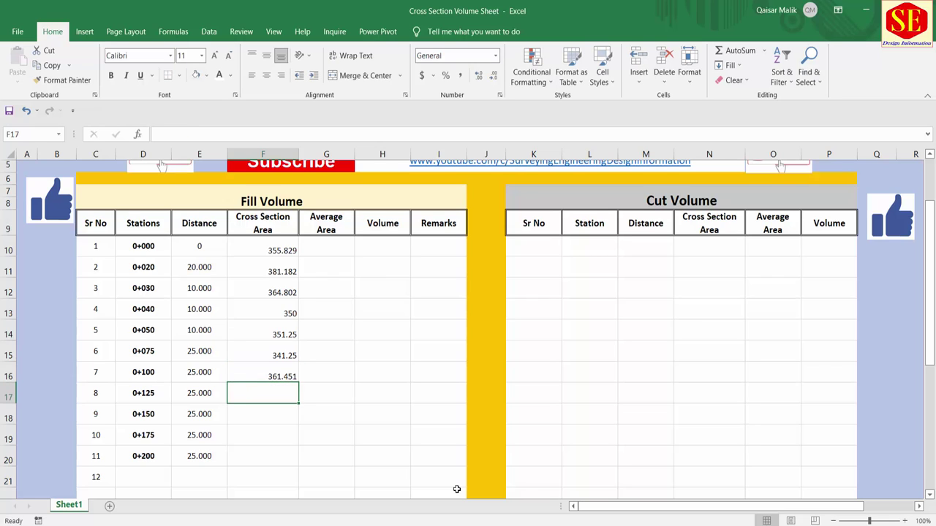
{"action": "type", "text": "275.145"}
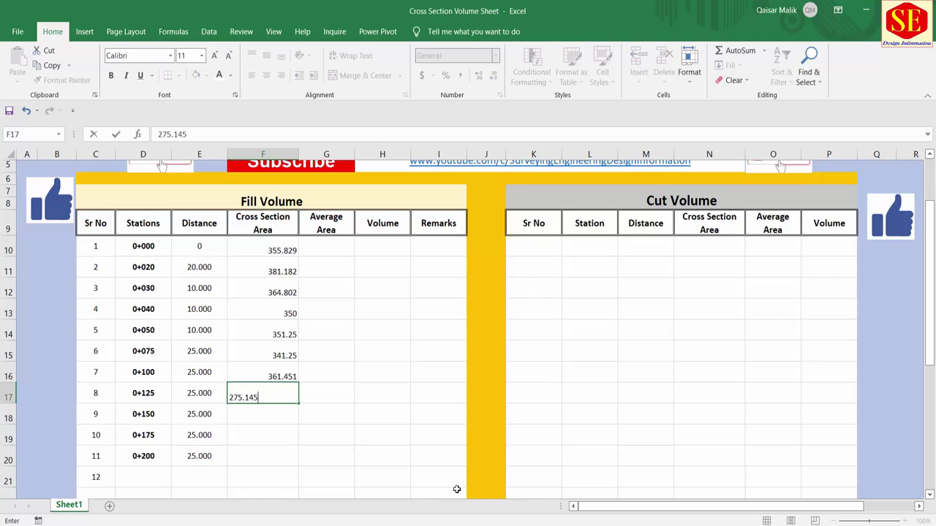
{"action": "key", "text": "Return"}
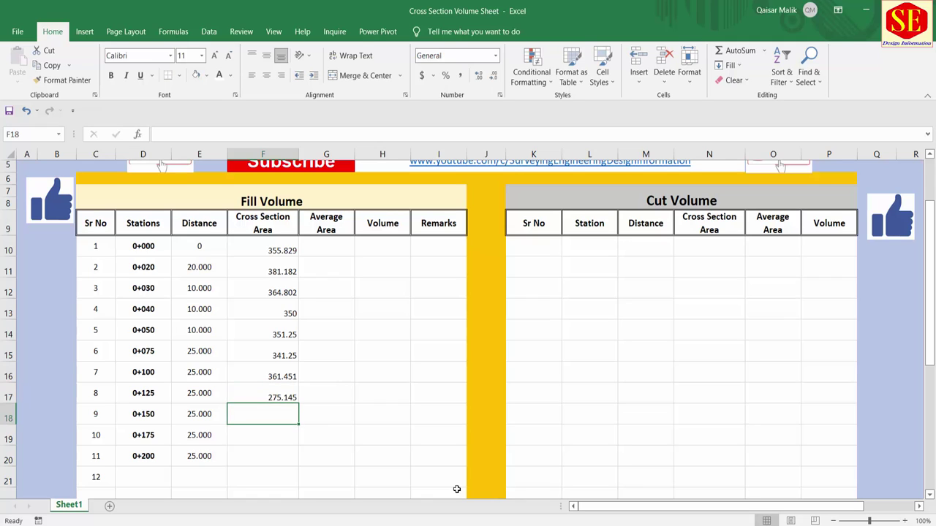
{"action": "type", "text": "30"}
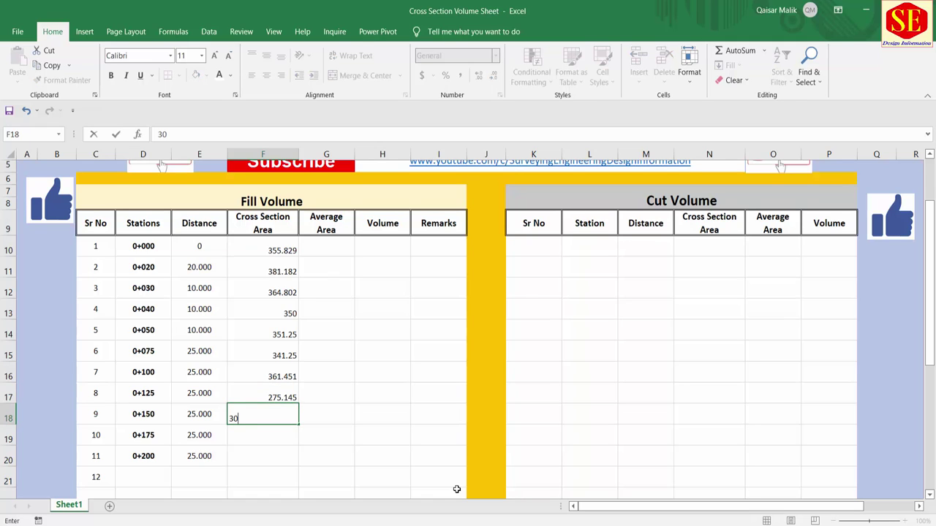
{"action": "type", "text": "0.124"}
{"action": "key", "text": "Return"}
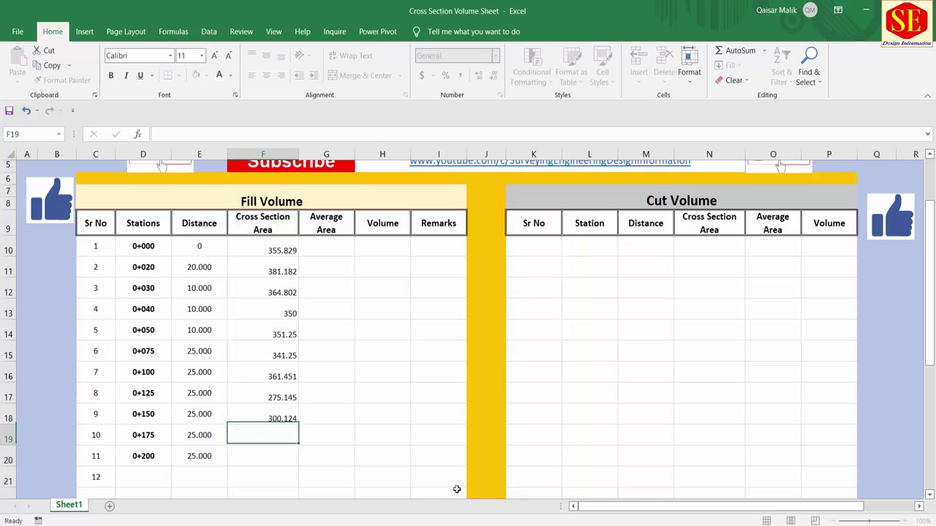
{"action": "type", "text": "310.487"}
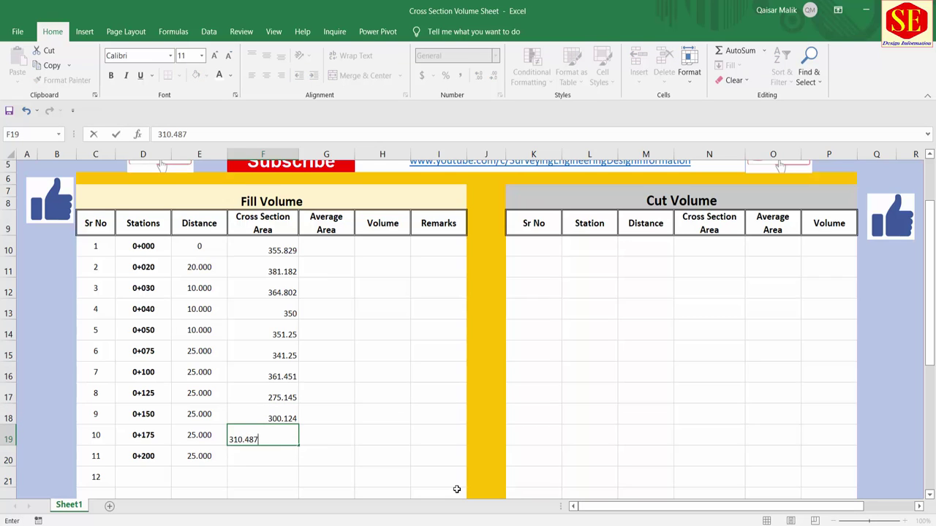
{"action": "key", "text": "Return"}
{"action": "type", "text": "3"}
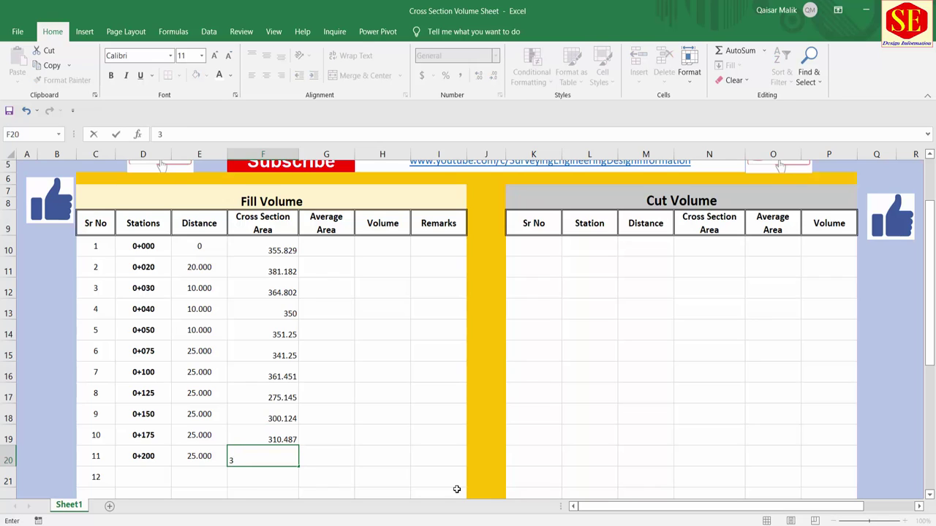
{"action": "type", "text": "45."}
{"action": "type", "text": "741"}
{"action": "key", "text": "Return"}
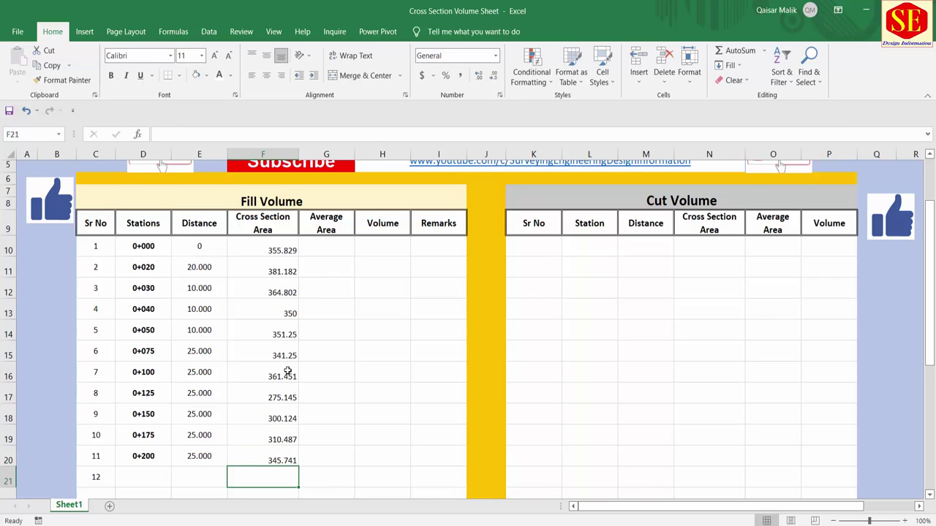
- Centre the Cross Section Area values in F10:F20
{"action": "left_click_drag", "start_coordinate": [270, 250], "coordinate": [265, 459]}
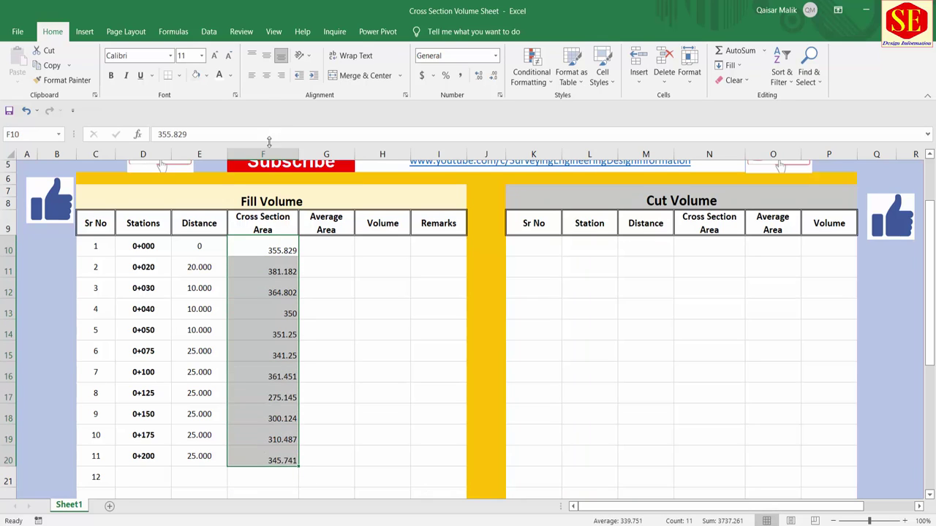
{"action": "left_click", "coordinate": [266, 75]}
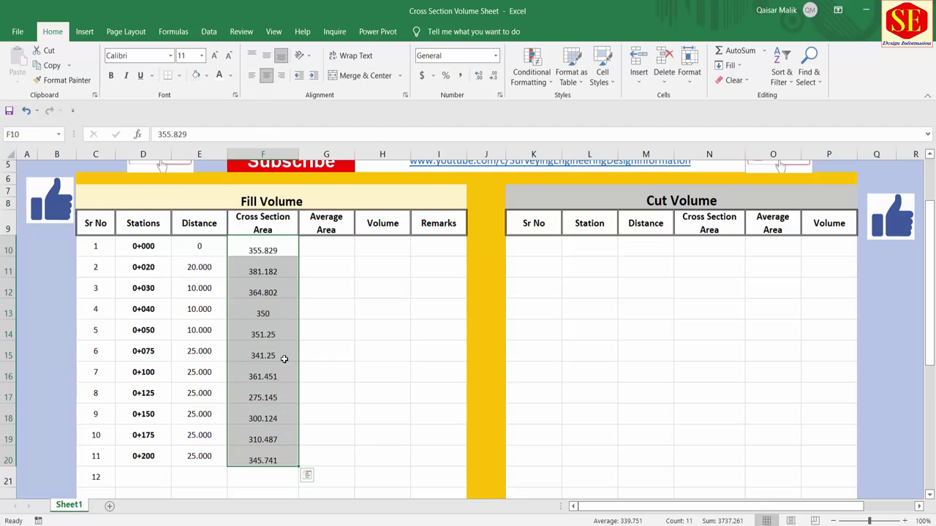
{"action": "left_click", "coordinate": [158, 267]}
{"action": "left_click", "coordinate": [131, 316]}
- Enter 0 as the first Average Area in G10
{"action": "left_click", "coordinate": [335, 223]}
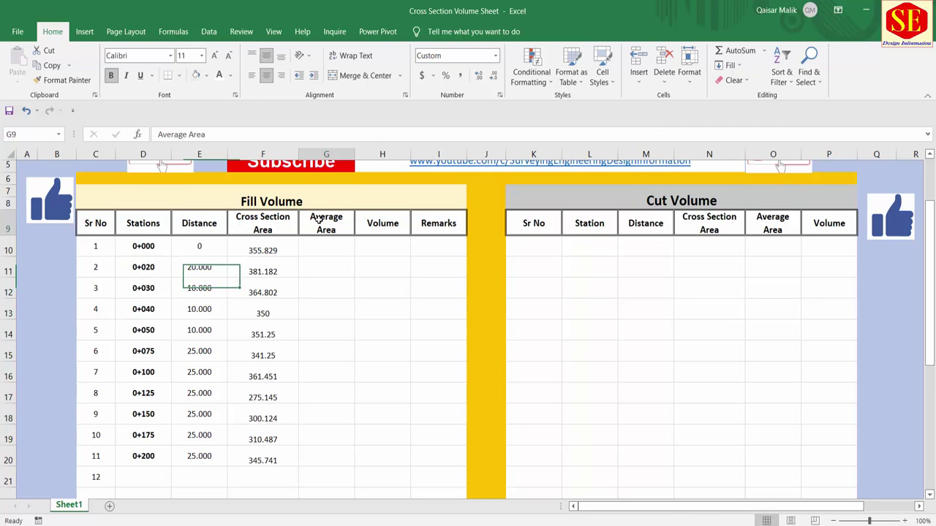
{"action": "left_click", "coordinate": [326, 247]}
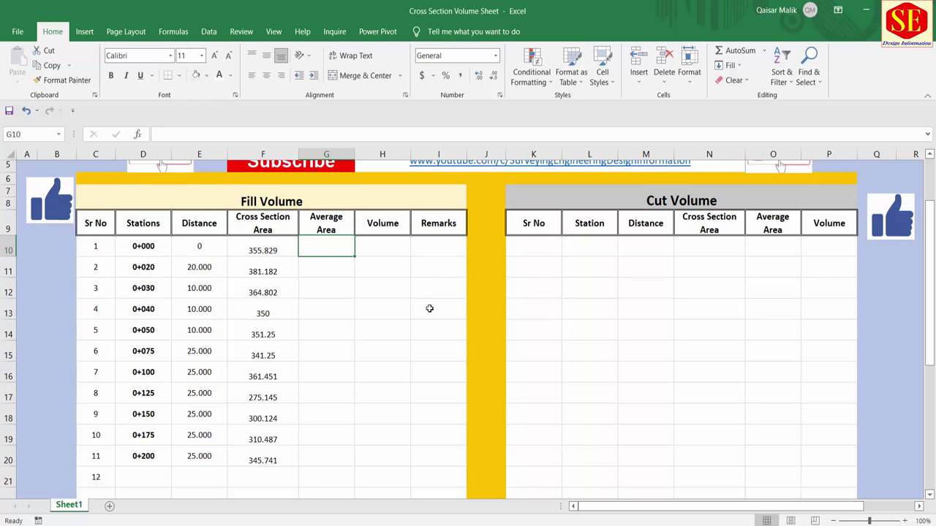
{"action": "type", "text": "0"}
{"action": "key", "text": "Return"}
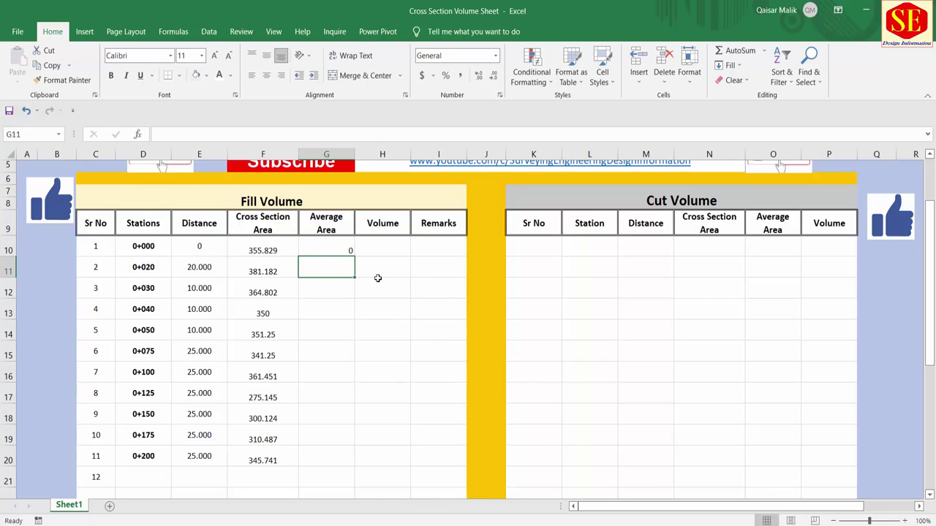
- Enter the average area formula =(F10+F11)/2 in G11
{"action": "left_click", "coordinate": [263, 268]}
{"action": "left_click", "coordinate": [264, 248]}
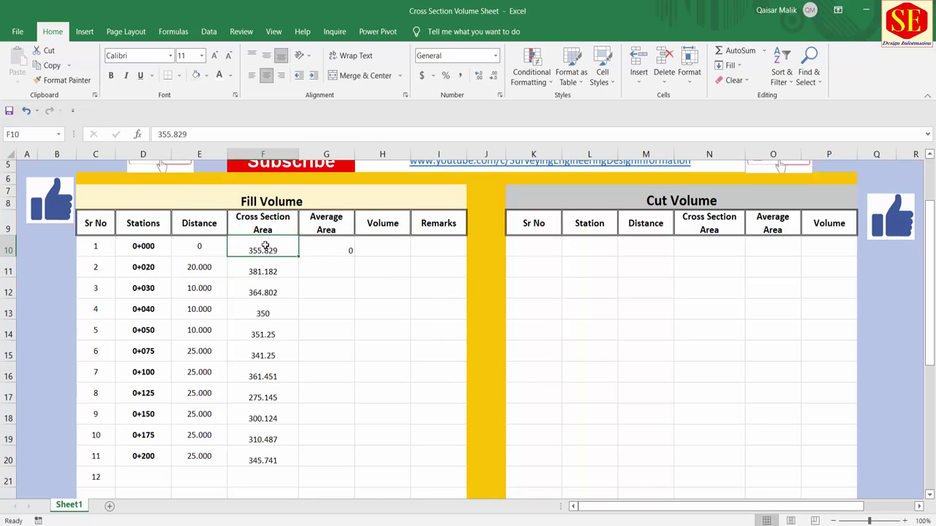
{"action": "left_click", "coordinate": [260, 274]}
{"action": "left_click", "coordinate": [332, 266]}
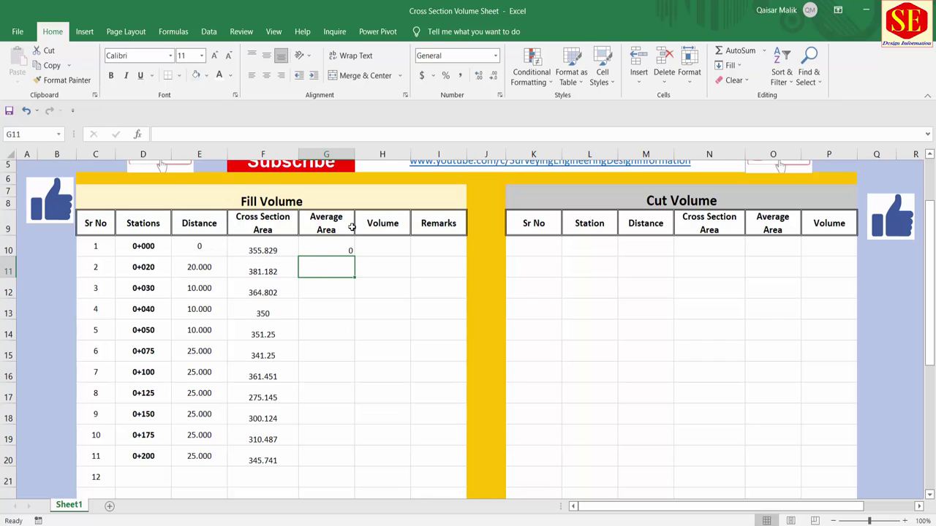
{"action": "left_click", "coordinate": [272, 268]}
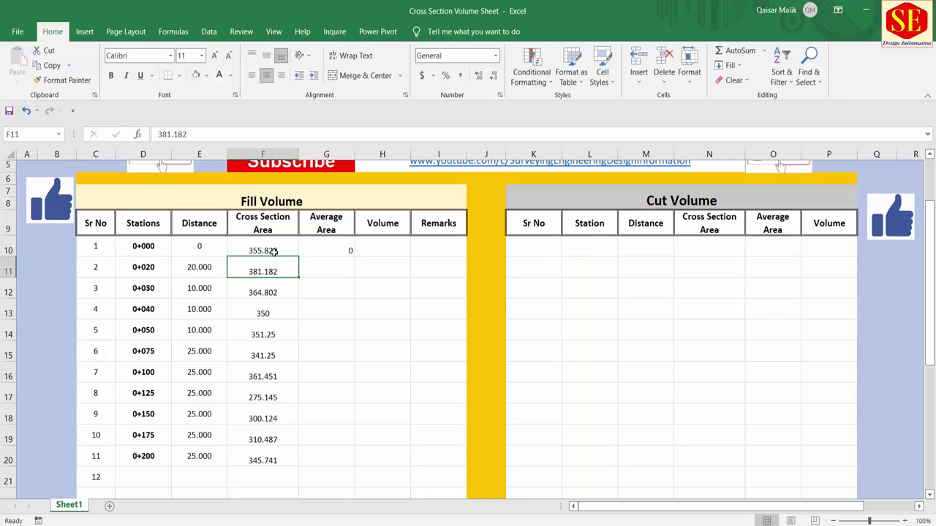
{"action": "left_click", "coordinate": [272, 250]}
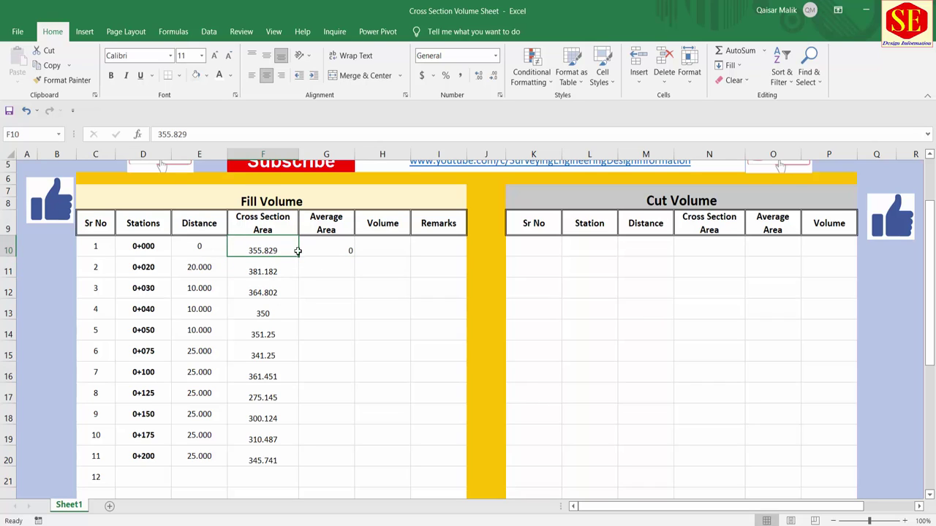
{"action": "left_click", "coordinate": [324, 260]}
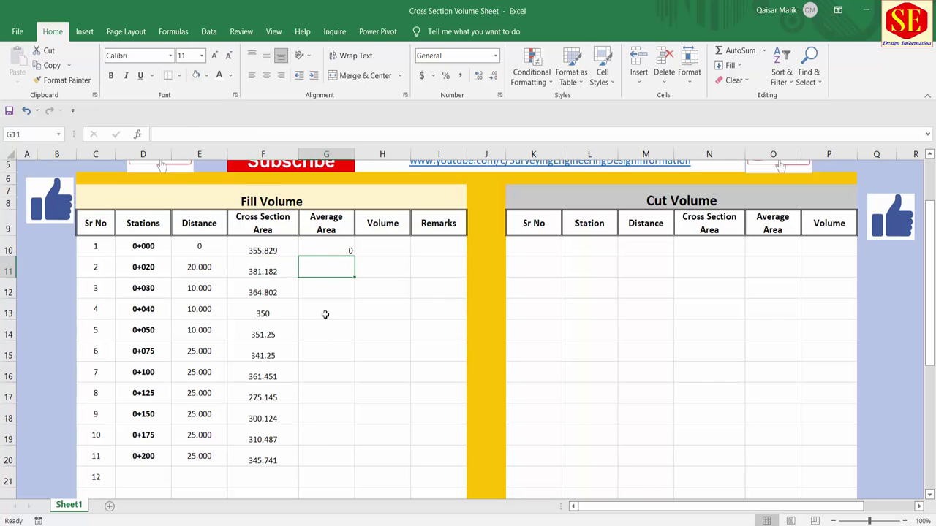
{"action": "type", "text": "="}
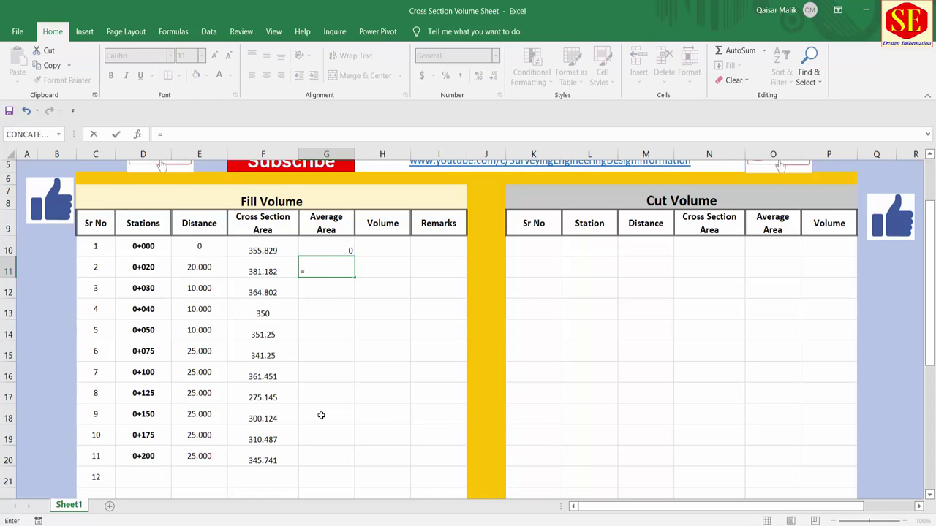
{"action": "type", "text": "("}
{"action": "left_click", "coordinate": [255, 249]}
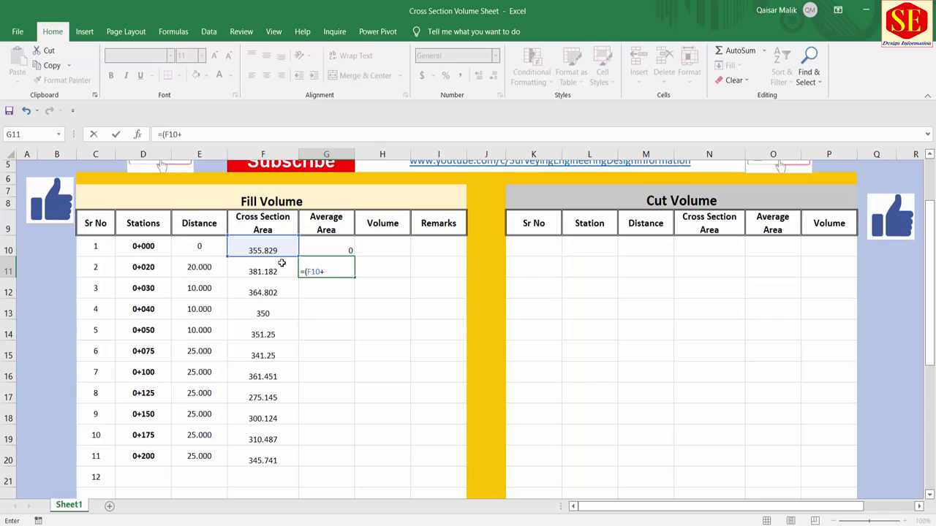
{"action": "left_click", "coordinate": [278, 271]}
{"action": "type", "text": ")/2"}
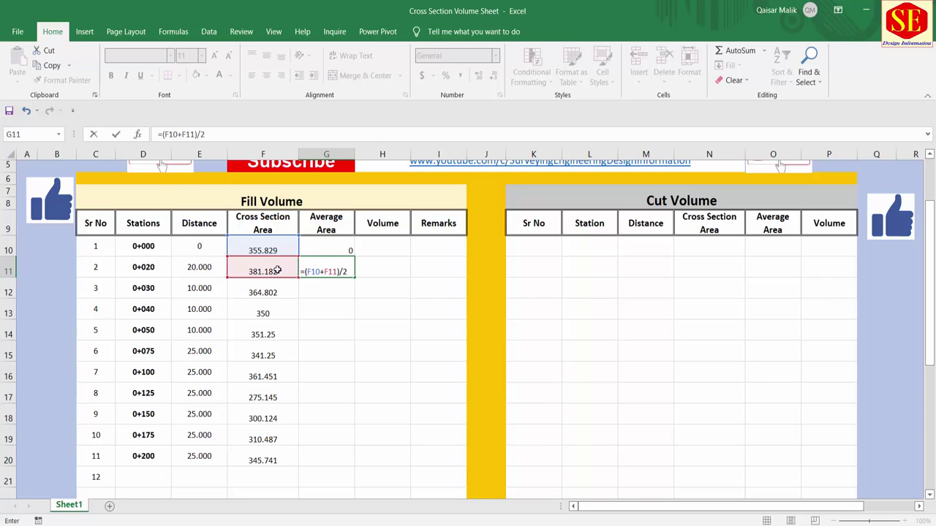
{"action": "key", "text": "Return"}
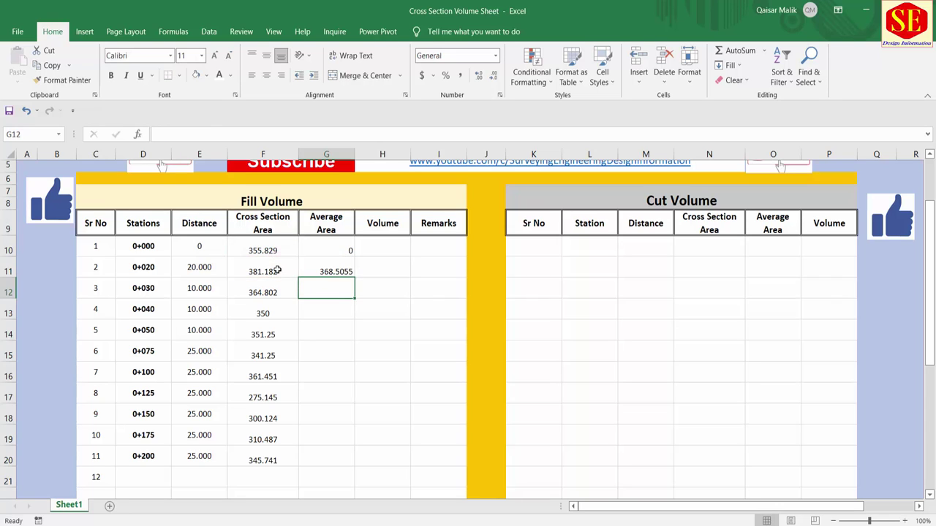
- Check the G11 formula and enter =(F11+F12)/2 in G12
{"action": "left_click", "coordinate": [337, 276]}
{"action": "double_click", "coordinate": [349, 270]}
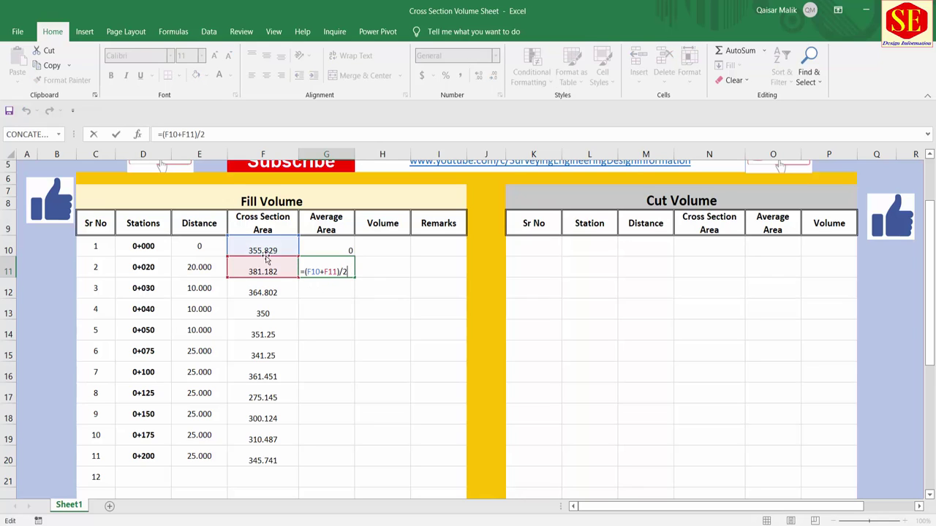
{"action": "left_click", "coordinate": [318, 291]}
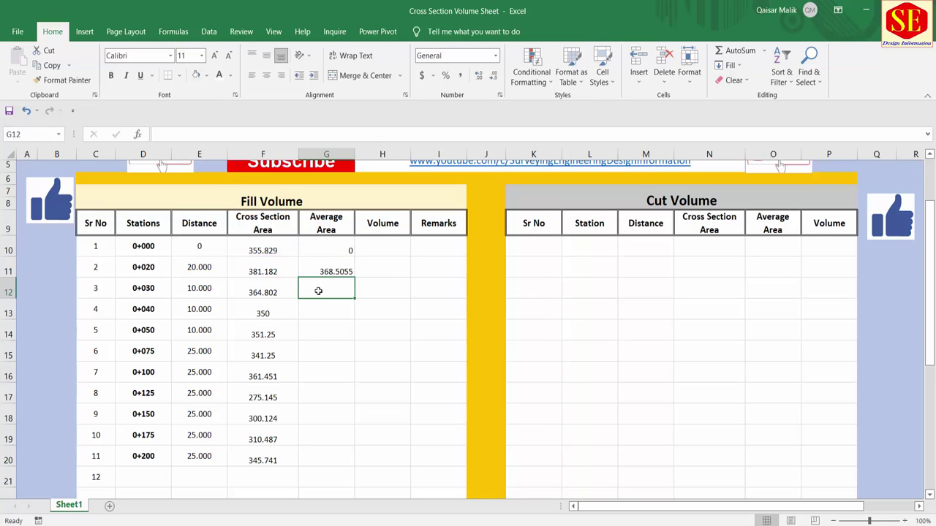
{"action": "type", "text": "=("}
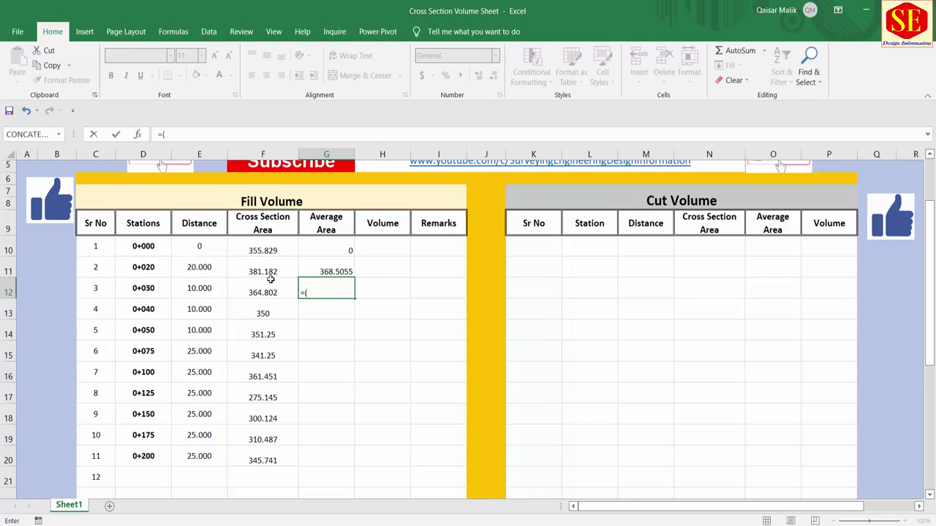
{"action": "left_click", "coordinate": [270, 278]}
{"action": "type", "text": "+"}
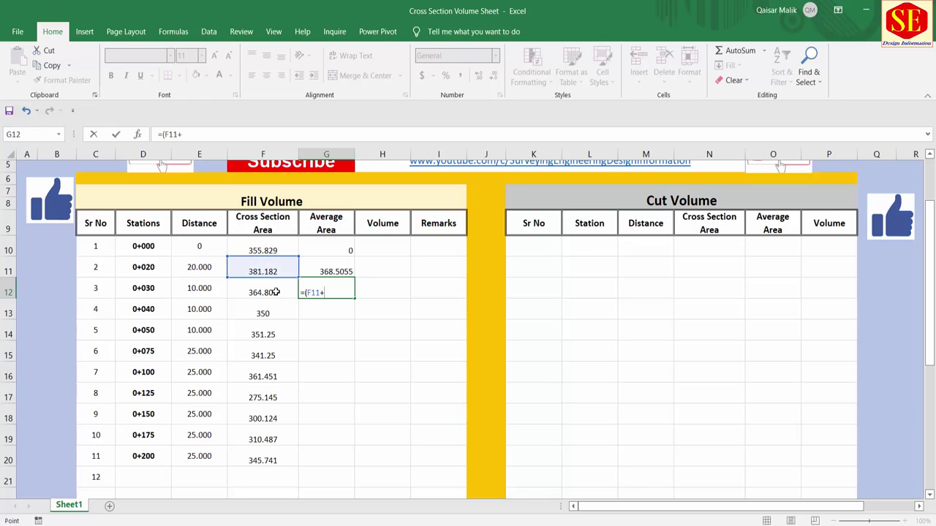
{"action": "left_click", "coordinate": [275, 292]}
{"action": "type", "text": ")/"}
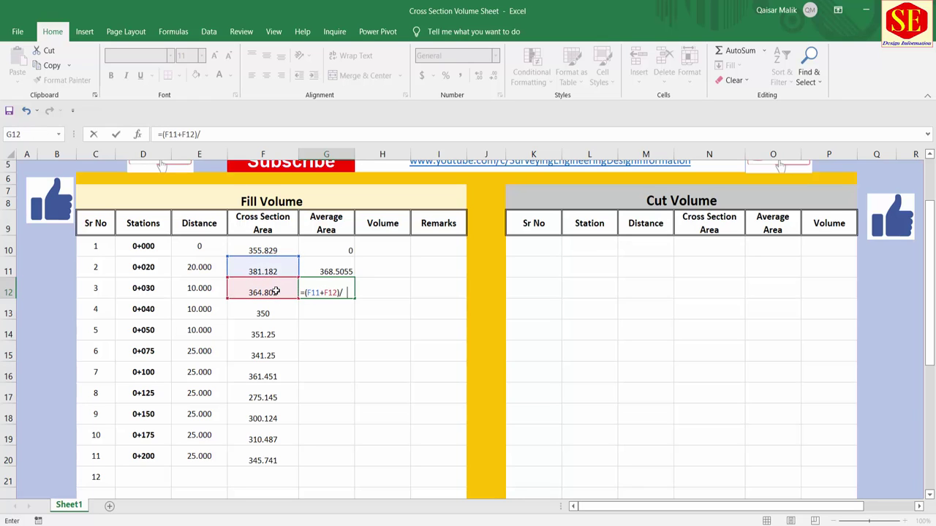
{"action": "type", "text": "2"}
{"action": "key", "text": "Return"}
- Fill the average formula down to G20 and middle-centre G10:G20
{"action": "left_click", "coordinate": [328, 295]}
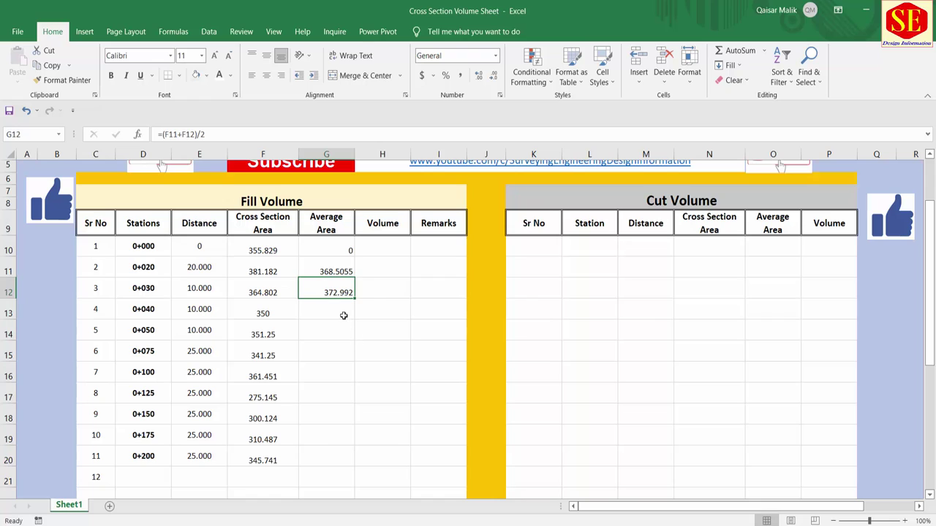
{"action": "left_click_drag", "start_coordinate": [353, 299], "coordinate": [351, 465]}
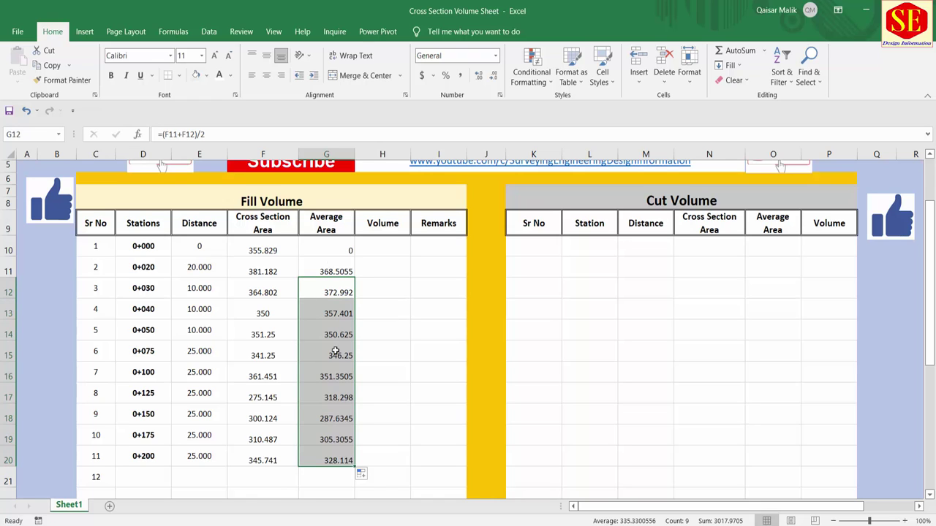
{"action": "left_click_drag", "start_coordinate": [330, 252], "coordinate": [340, 459]}
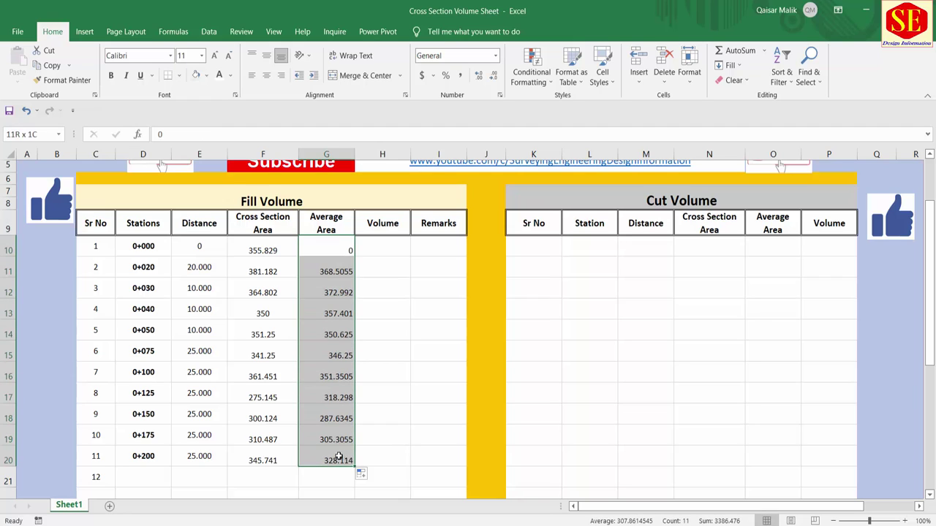
{"action": "left_click", "coordinate": [266, 56]}
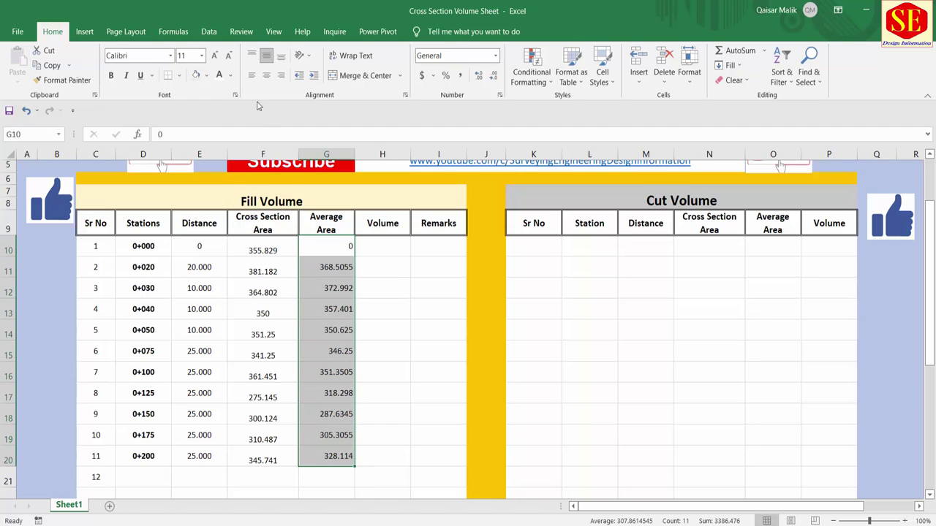
{"action": "left_click", "coordinate": [266, 75]}
- Review the average formulas in G11 and G12 and the first station's entries
{"action": "left_click", "coordinate": [324, 293]}
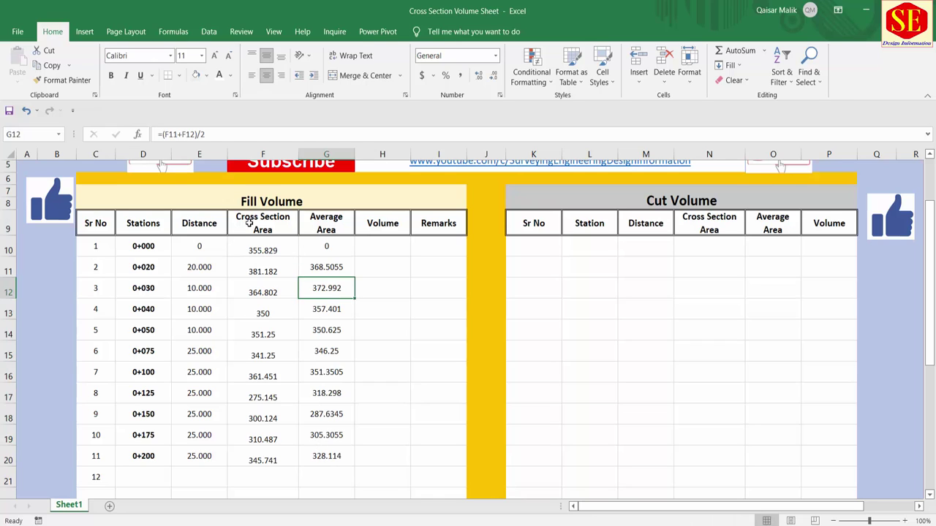
{"action": "left_click", "coordinate": [342, 268]}
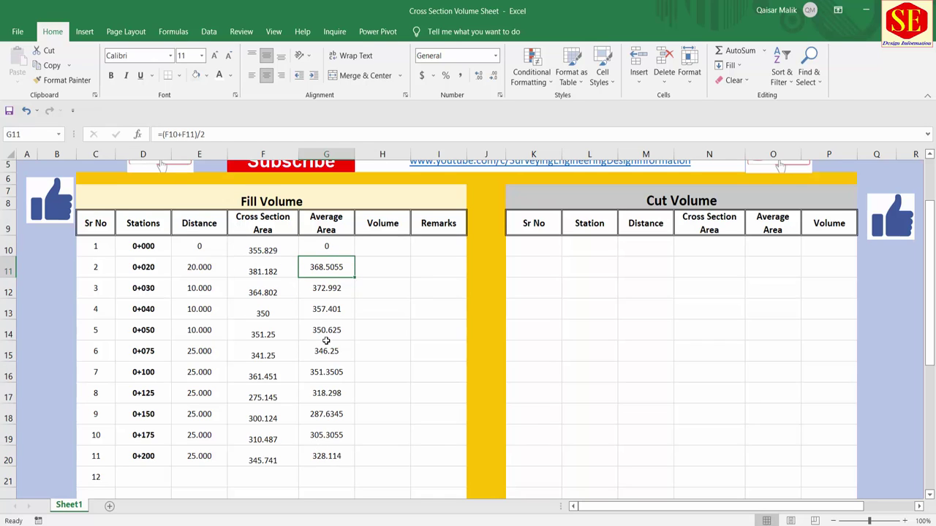
{"action": "left_click", "coordinate": [149, 241]}
{"action": "left_click", "coordinate": [199, 247]}
{"action": "left_click", "coordinate": [256, 248]}
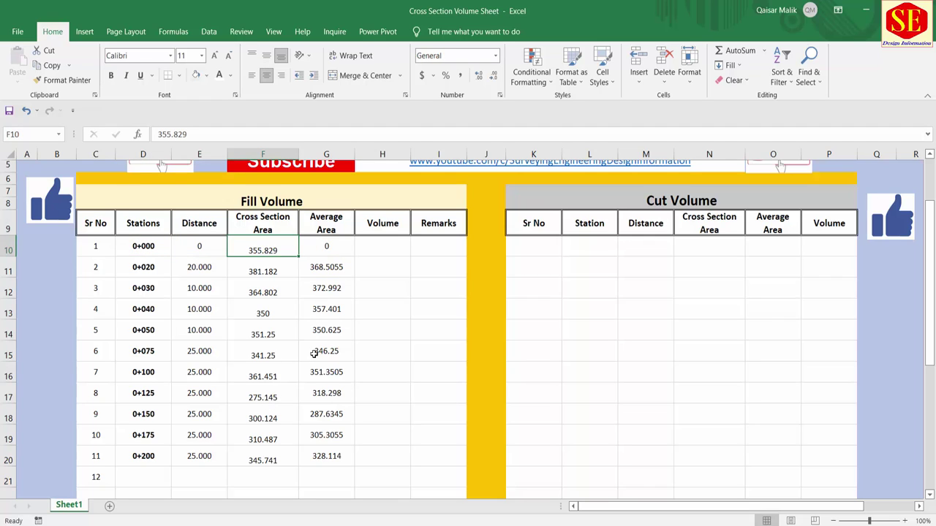
- Enter 0 as the first volume in H10
{"action": "left_click", "coordinate": [379, 250]}
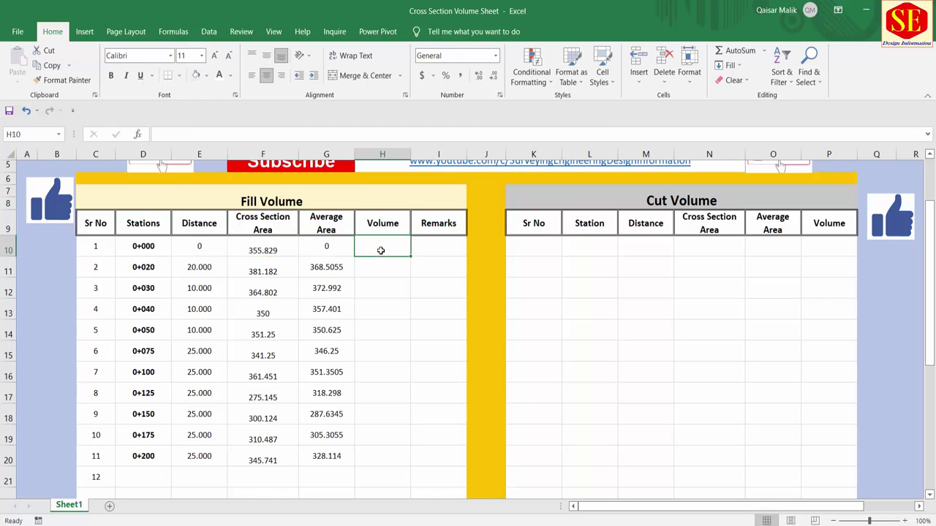
{"action": "left_click", "coordinate": [375, 221]}
{"action": "left_click", "coordinate": [373, 250]}
{"action": "type", "text": "0"}
{"action": "key", "text": "Return"}
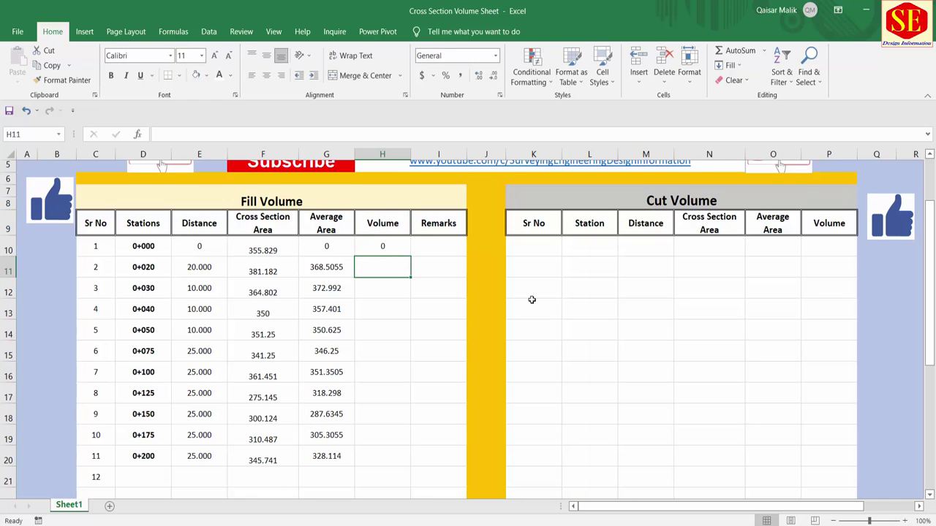
- Enter the volume formula =G11*E11 in H11
{"action": "type", "text": "="}
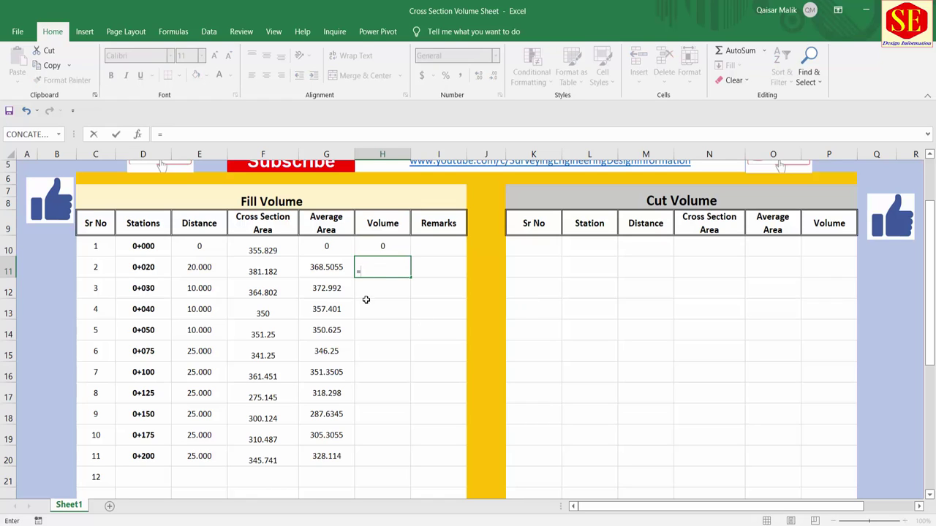
{"action": "left_click", "coordinate": [328, 264]}
{"action": "type", "text": "*"}
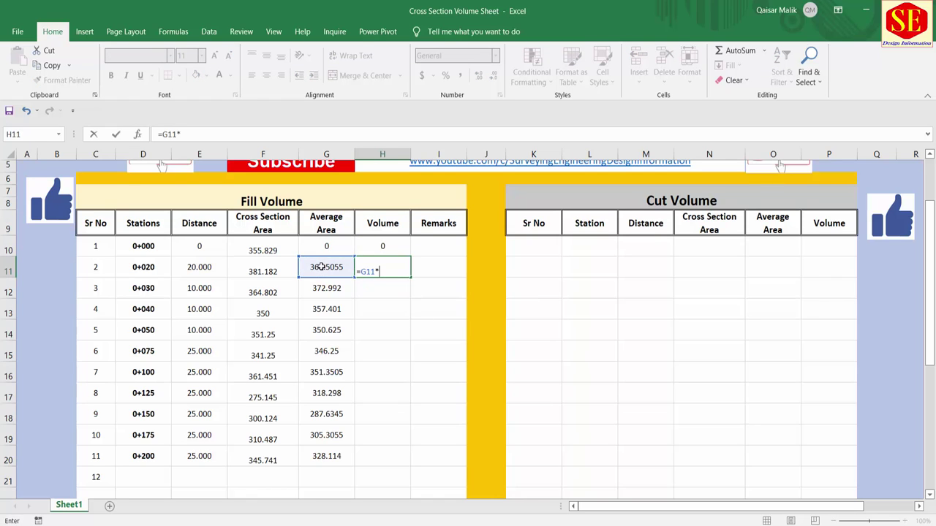
{"action": "left_click", "coordinate": [208, 267]}
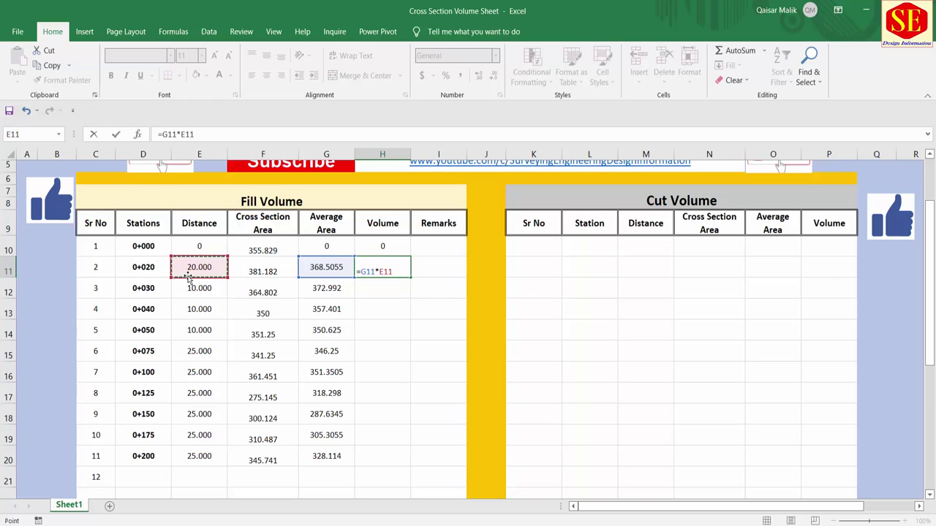
{"action": "key", "text": "Return"}
{"action": "left_click", "coordinate": [393, 270]}
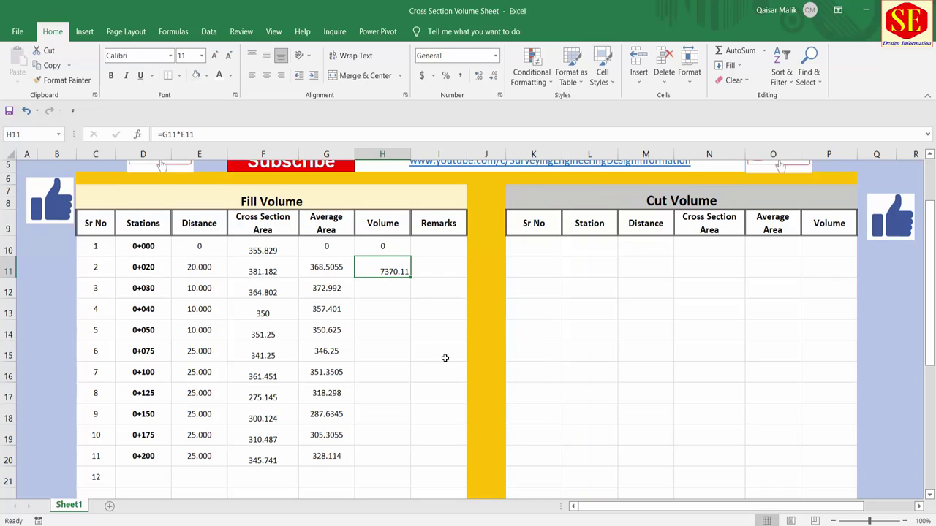
{"action": "key", "text": "Down"}
- Enter volume formulas =G12*E12 in H12 and =G13*E13 in H13
{"action": "type", "text": "="}
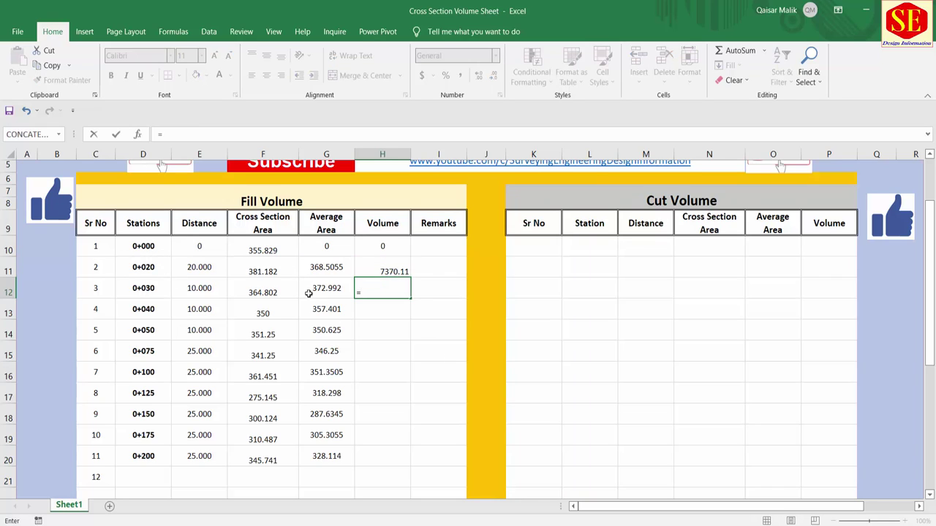
{"action": "left_click", "coordinate": [308, 292]}
{"action": "type", "text": "*"}
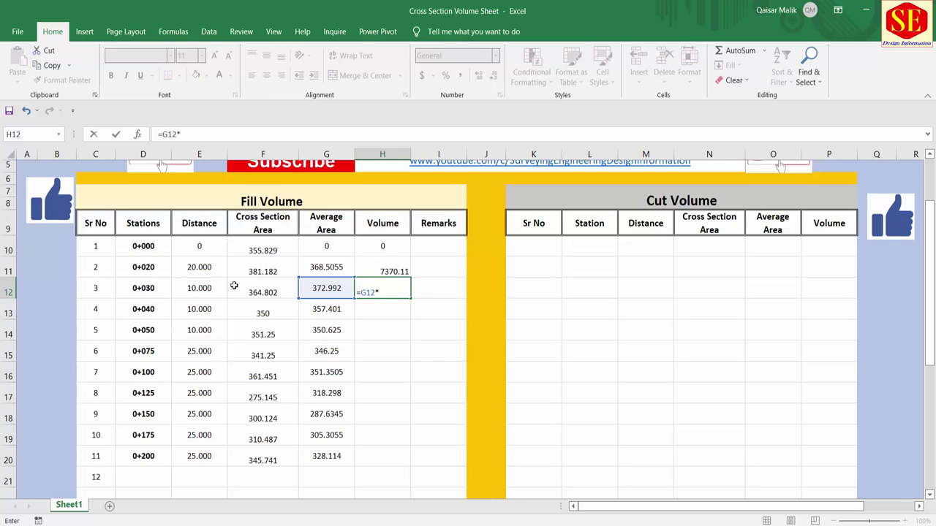
{"action": "left_click", "coordinate": [195, 291]}
{"action": "key", "text": "Return"}
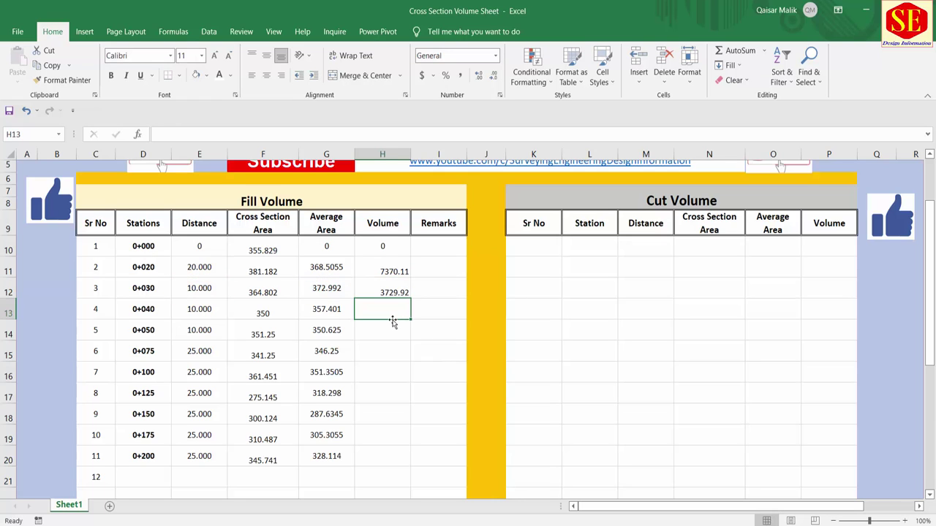
{"action": "type", "text": "="}
{"action": "left_click", "coordinate": [332, 308]}
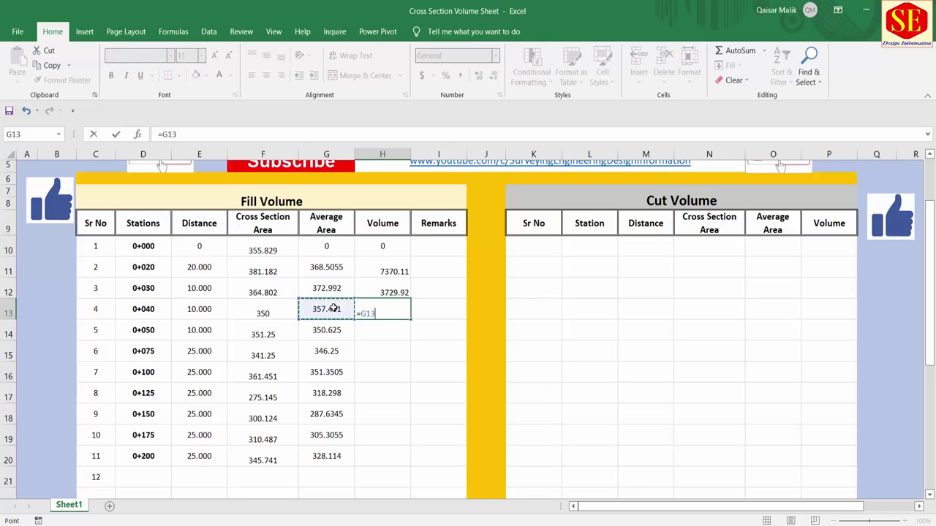
{"action": "type", "text": "*"}
{"action": "left_click", "coordinate": [196, 310]}
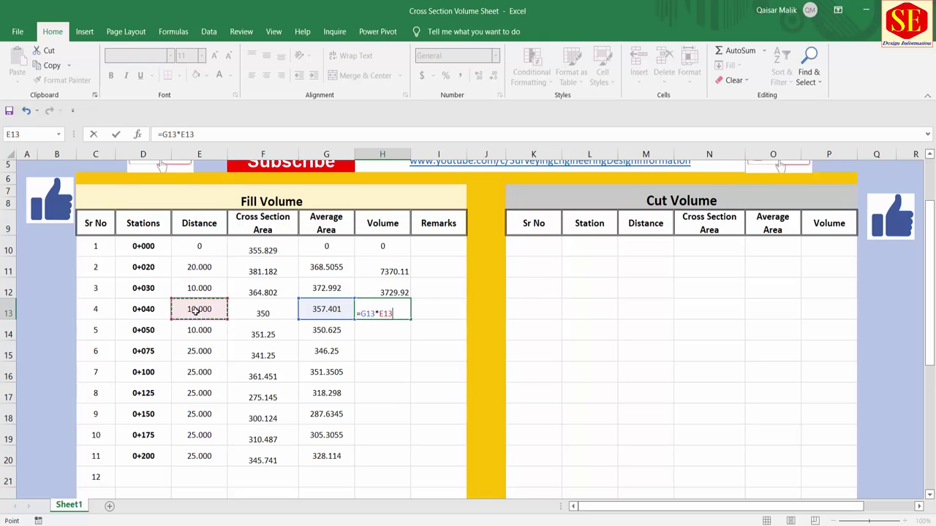
{"action": "key", "text": "Return"}
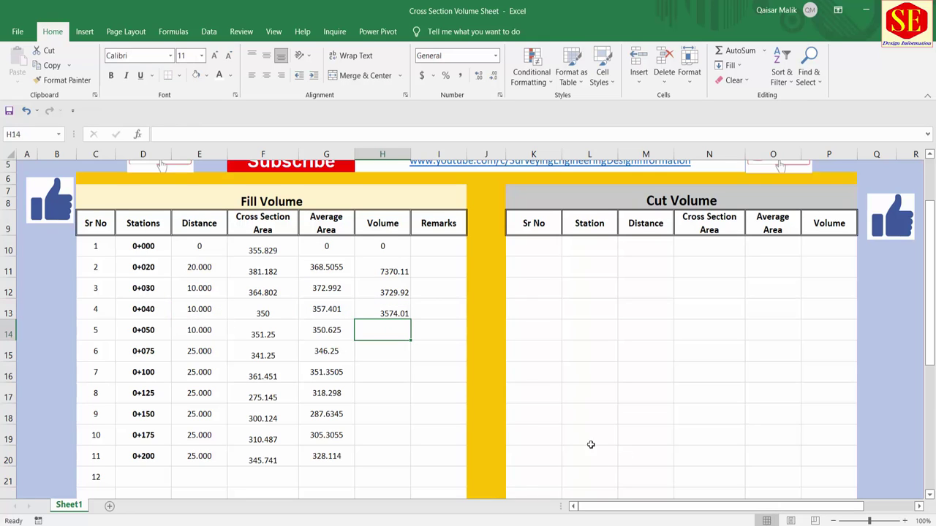
- Fill the volume formula down to H20 and select H10:H20
{"action": "left_click", "coordinate": [391, 310]}
{"action": "left_click_drag", "start_coordinate": [410, 320], "coordinate": [409, 468]}
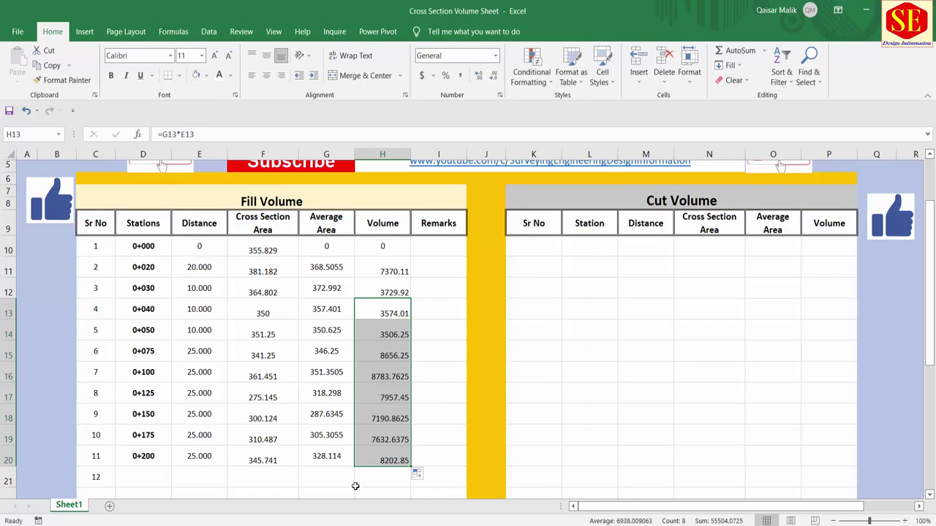
{"action": "left_click_drag", "start_coordinate": [387, 247], "coordinate": [391, 441]}
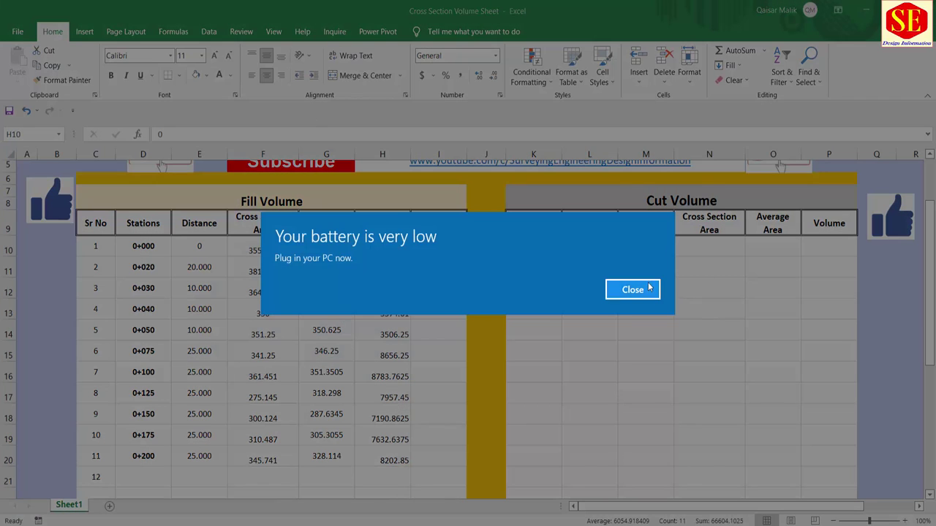
- Dismiss the battery warning, then centre and bold the Fill Volume values
{"action": "left_click", "coordinate": [648, 287]}
{"action": "left_click", "coordinate": [266, 75]}
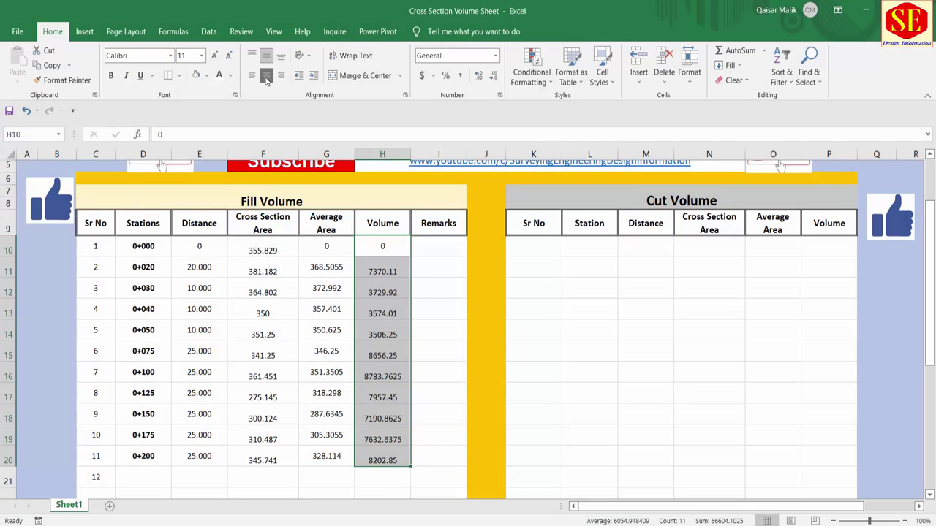
{"action": "left_click", "coordinate": [110, 75]}
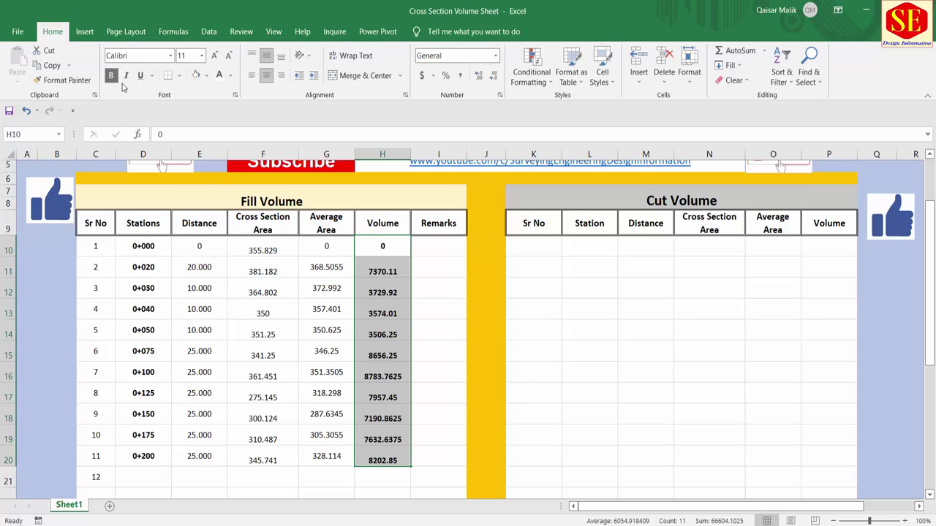
{"action": "left_click", "coordinate": [451, 283]}
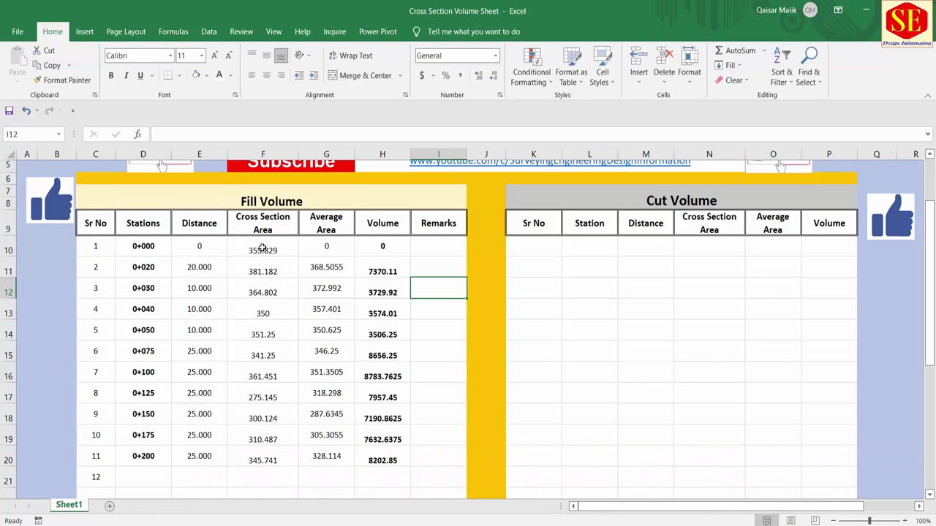
- Make the cross-section areas in F10:F20 dark red and bold
{"action": "left_click_drag", "start_coordinate": [261, 249], "coordinate": [263, 460]}
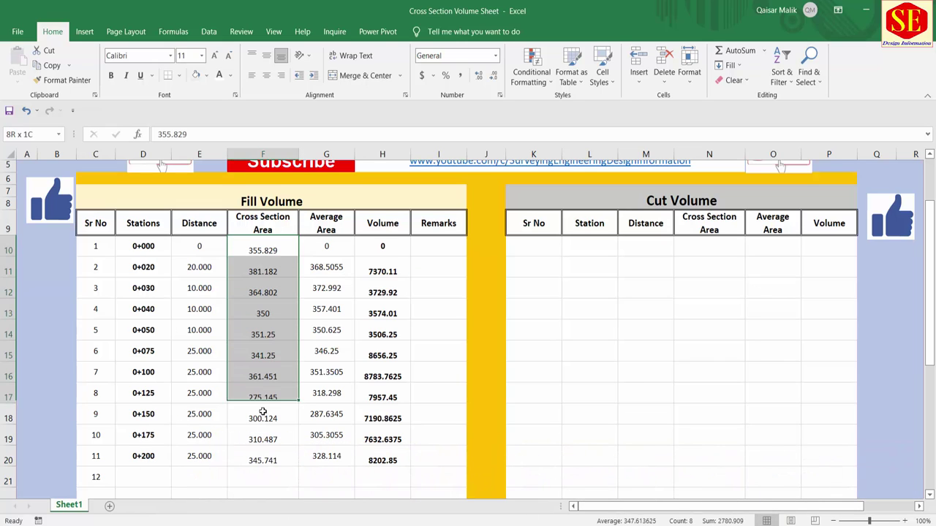
{"action": "left_click", "coordinate": [228, 77]}
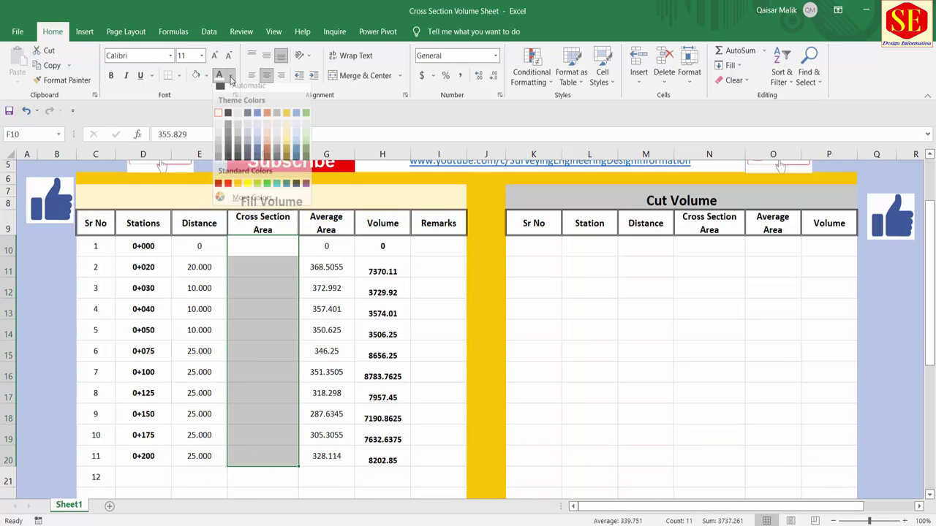
{"action": "left_click", "coordinate": [230, 190]}
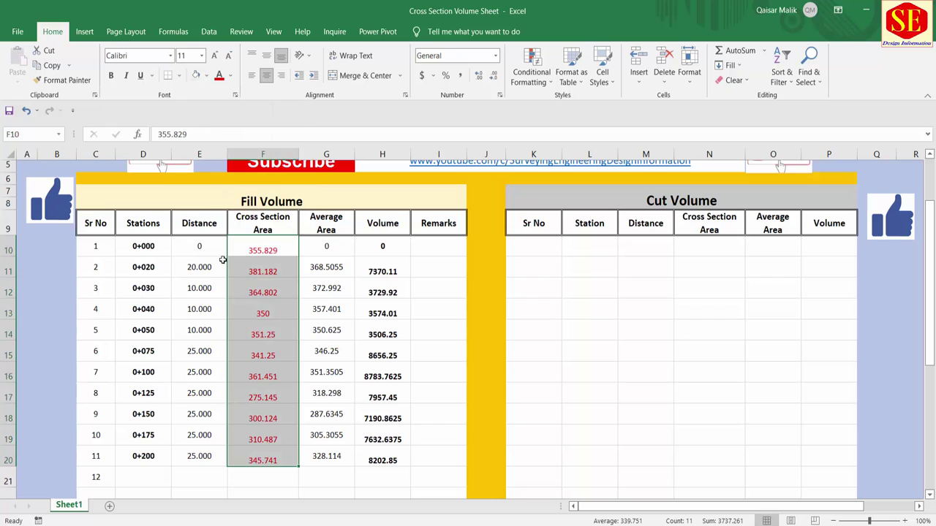
{"action": "left_click", "coordinate": [110, 76]}
- Check the H12 volume formula and move to K10 of the Cut Volume table
{"action": "left_click", "coordinate": [370, 283]}
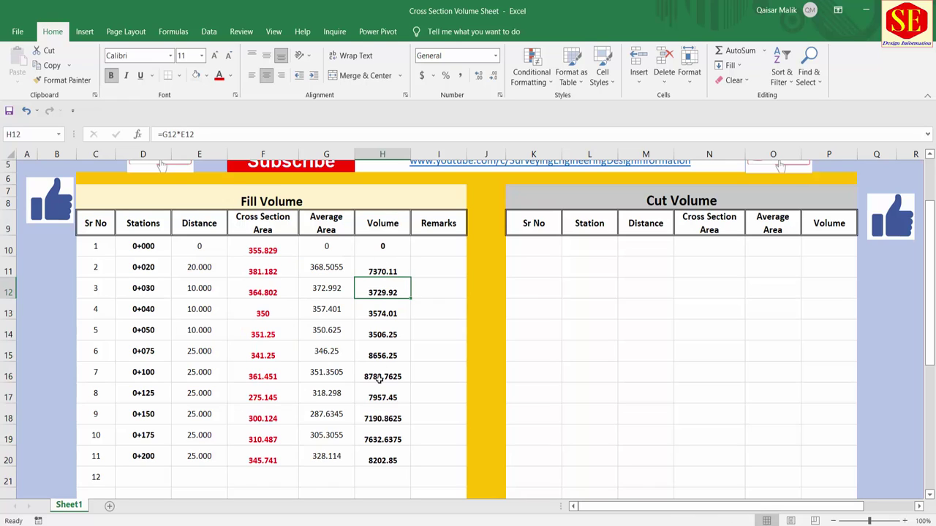
{"action": "left_click", "coordinate": [419, 261]}
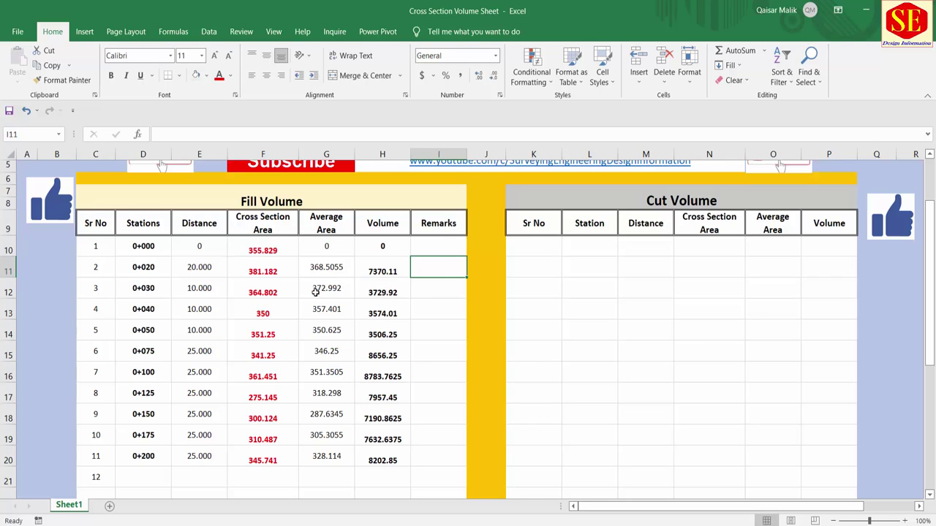
{"action": "left_click", "coordinate": [696, 307]}
{"action": "left_click", "coordinate": [650, 209]}
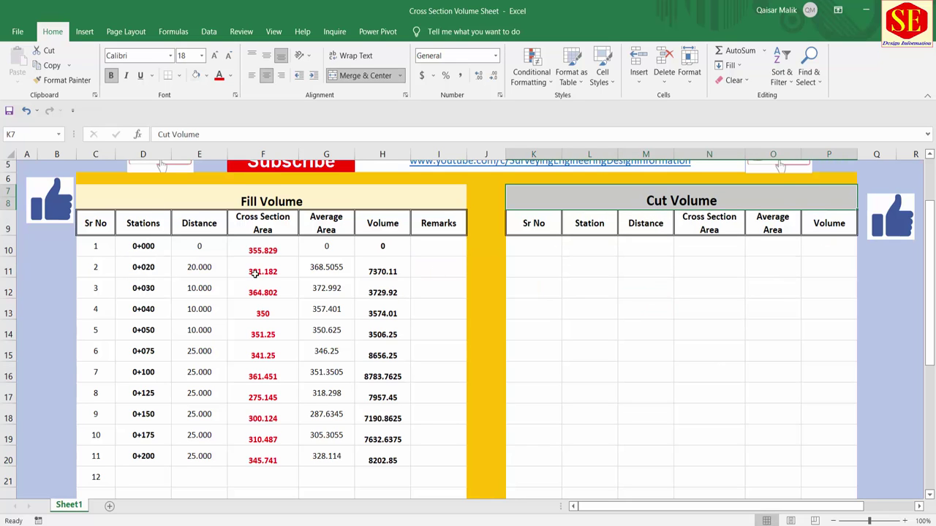
{"action": "scroll", "coordinate": [658, 300], "scroll_direction": "up", "scroll_amount": 1}
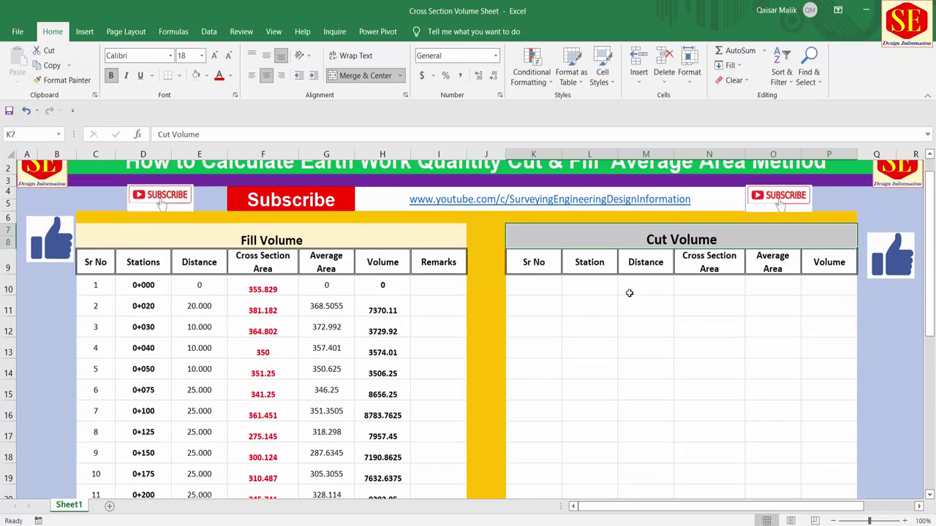
{"action": "scroll", "coordinate": [606, 309], "scroll_direction": "down", "scroll_amount": 1}
{"action": "scroll", "coordinate": [606, 309], "scroll_direction": "down", "scroll_amount": 1}
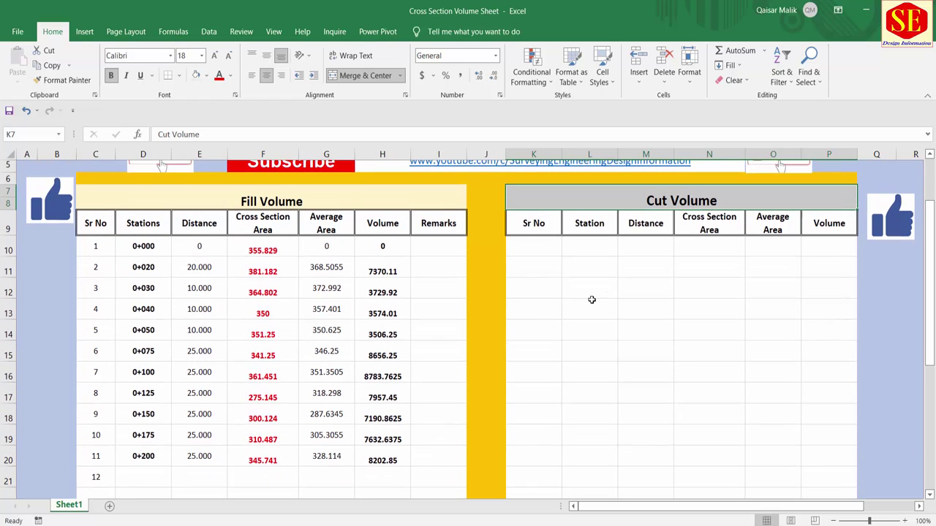
{"action": "left_click", "coordinate": [528, 246]}
{"action": "key", "text": "F2"}
- Number K10:K12 as 1, 2, 3 and extend the serial numbers to 11 in K20
{"action": "type", "text": "1"}
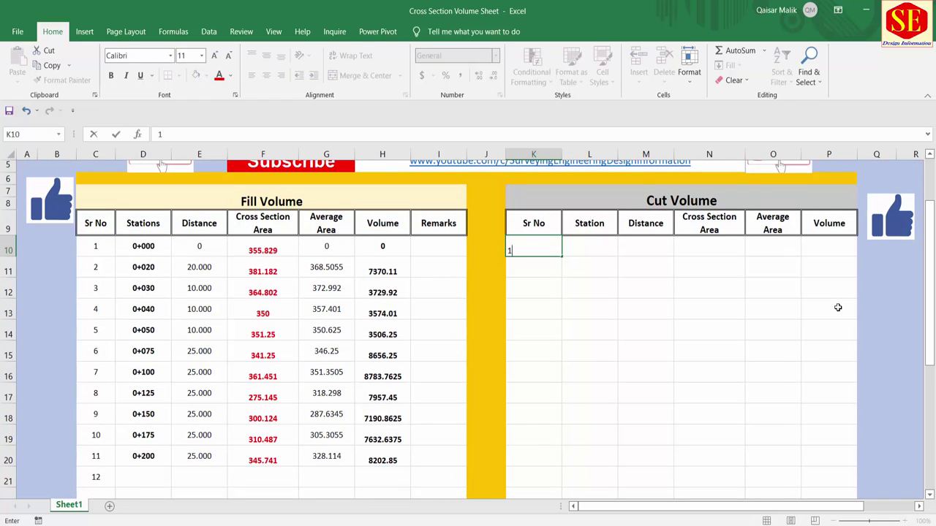
{"action": "key", "text": "Return"}
{"action": "type", "text": "2"}
{"action": "key", "text": "Return"}
{"action": "type", "text": "3"}
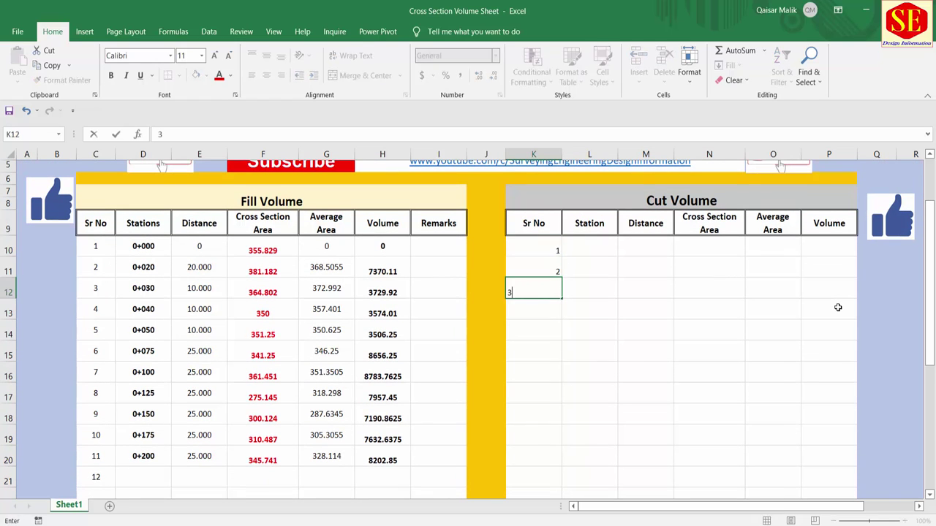
{"action": "key", "text": "Return"}
{"action": "left_click_drag", "start_coordinate": [547, 265], "coordinate": [567, 465]}
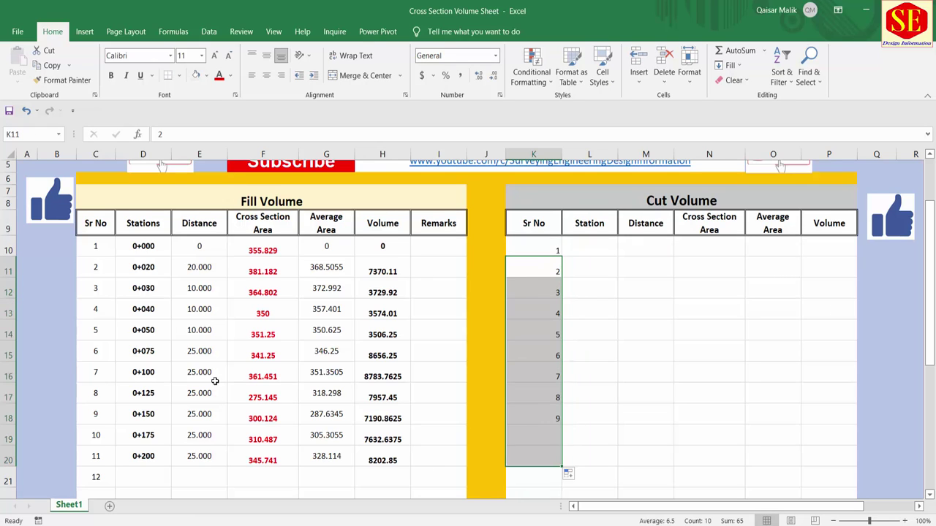
- Enter stations 0, 50, 100 and 150 in L10:L13
{"action": "left_click", "coordinate": [583, 260]}
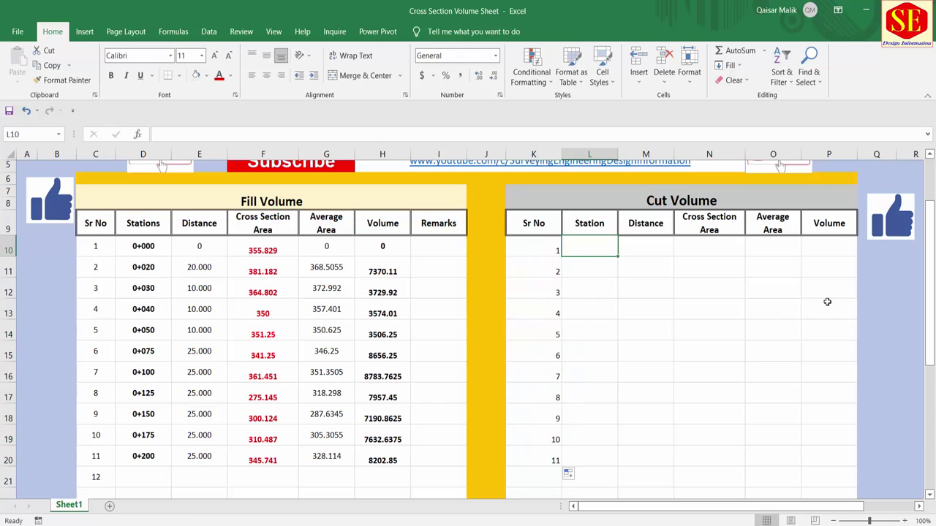
{"action": "type", "text": "0"}
{"action": "key", "text": "Return"}
{"action": "type", "text": "50"}
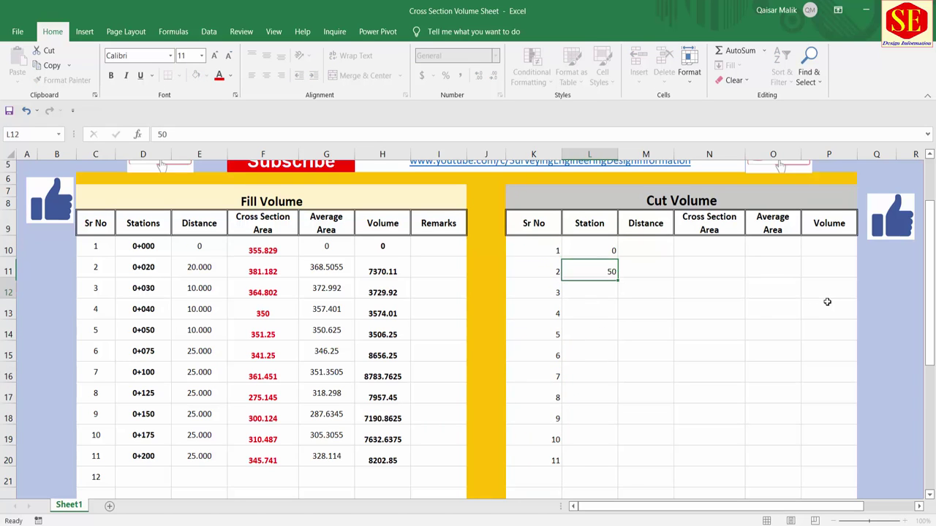
{"action": "key", "text": "Return"}
{"action": "type", "text": "1"}
{"action": "key", "text": "Return"}
{"action": "type", "text": "15"}
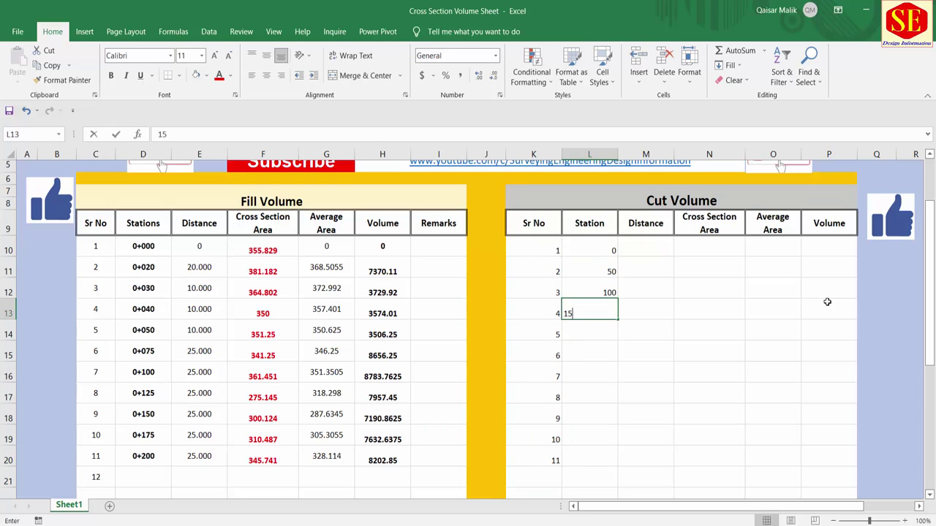
{"action": "type", "text": "0"}
{"action": "key", "text": "Return"}
- Add stations 200, 250 and 350, then extend the station series down to 750 in L20
{"action": "type", "text": "20"}
{"action": "key", "text": "Return"}
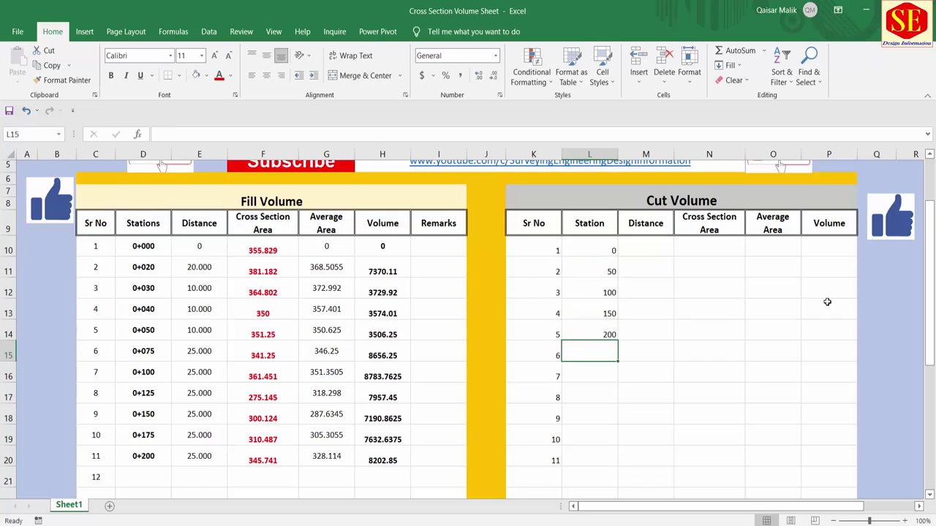
{"action": "type", "text": "250"}
{"action": "key", "text": "Return"}
{"action": "type", "text": "350"}
{"action": "key", "text": "Return"}
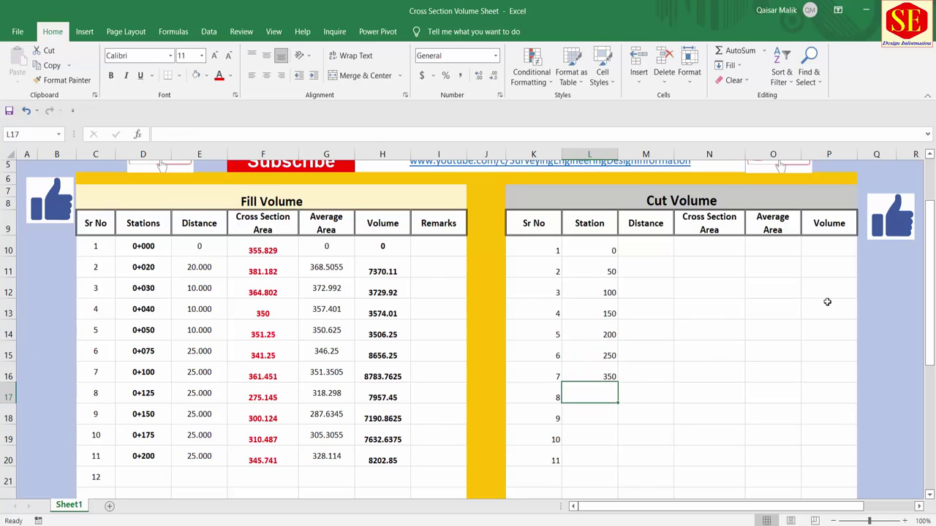
{"action": "left_click_drag", "start_coordinate": [606, 358], "coordinate": [609, 460]}
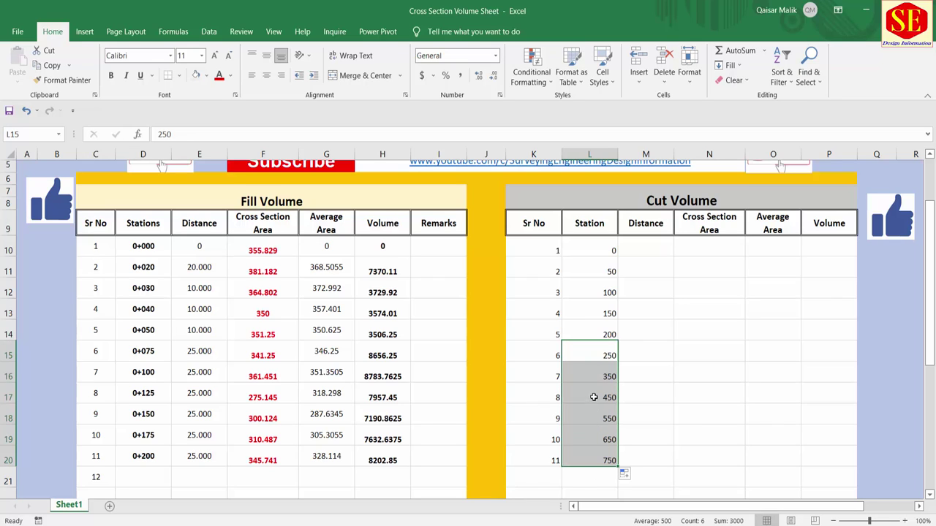
{"action": "left_click_drag", "start_coordinate": [587, 247], "coordinate": [584, 457]}
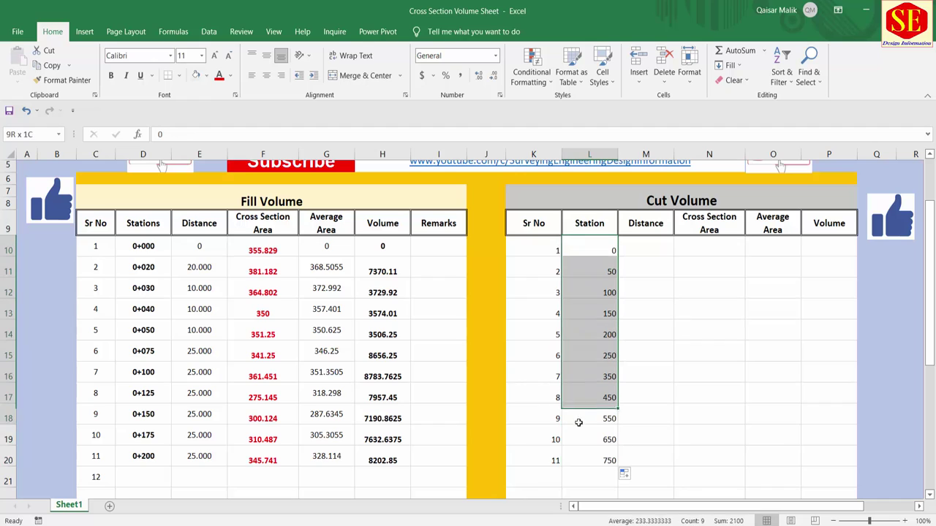
- Bold and centre the stations L10:L20 and enter 0 as the first distance in M10
{"action": "left_click", "coordinate": [111, 75]}
{"action": "left_click", "coordinate": [266, 75]}
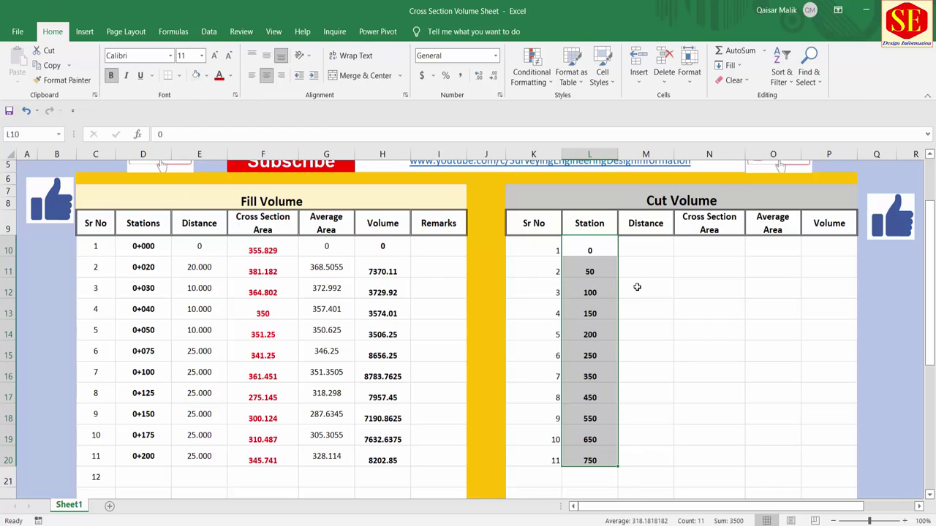
{"action": "left_click", "coordinate": [653, 248]}
{"action": "type", "text": "0"}
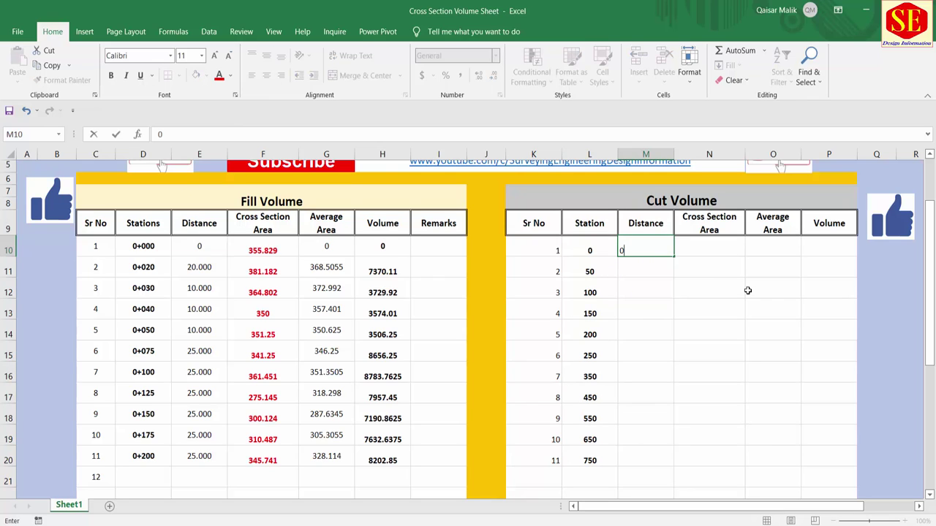
{"action": "key", "text": "Return"}
- Enter =L11-L10 in M11 and copy it down to M20
{"action": "type", "text": "="}
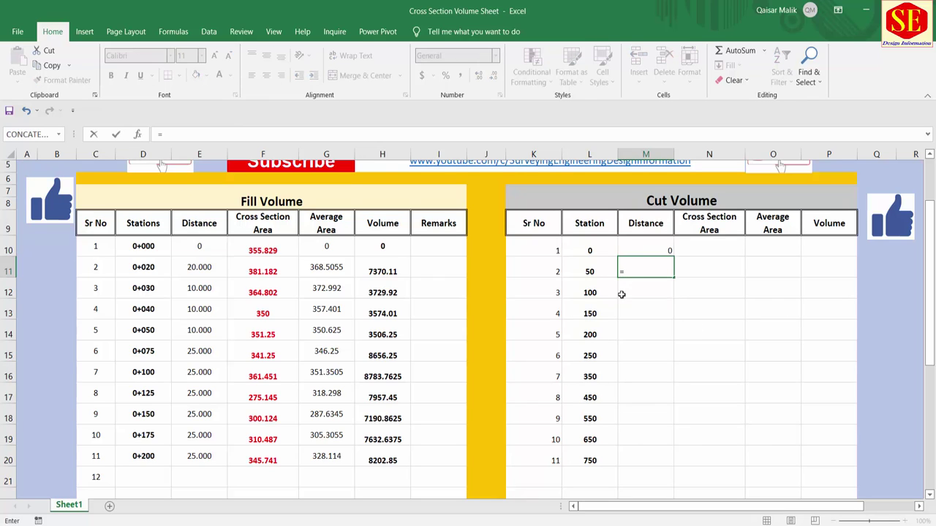
{"action": "left_click", "coordinate": [592, 272]}
{"action": "type", "text": "-"}
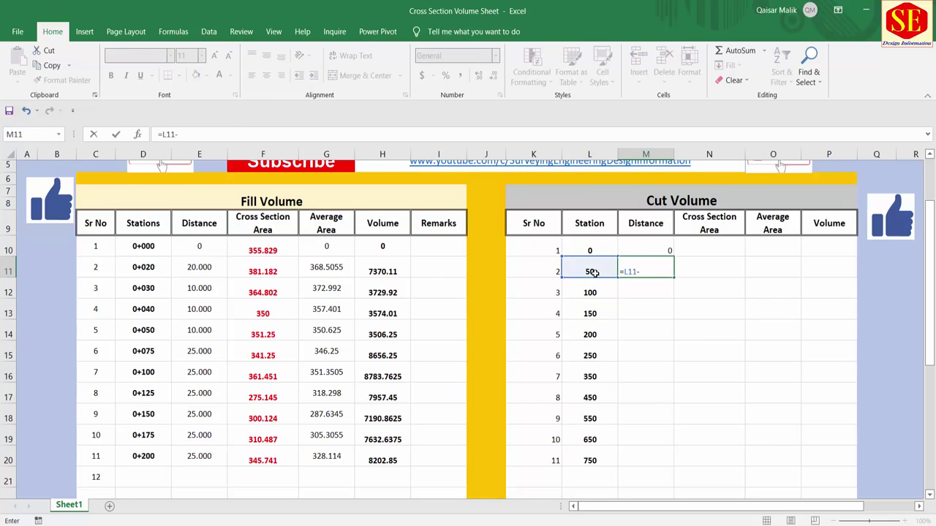
{"action": "left_click", "coordinate": [589, 249]}
{"action": "key", "text": "Return"}
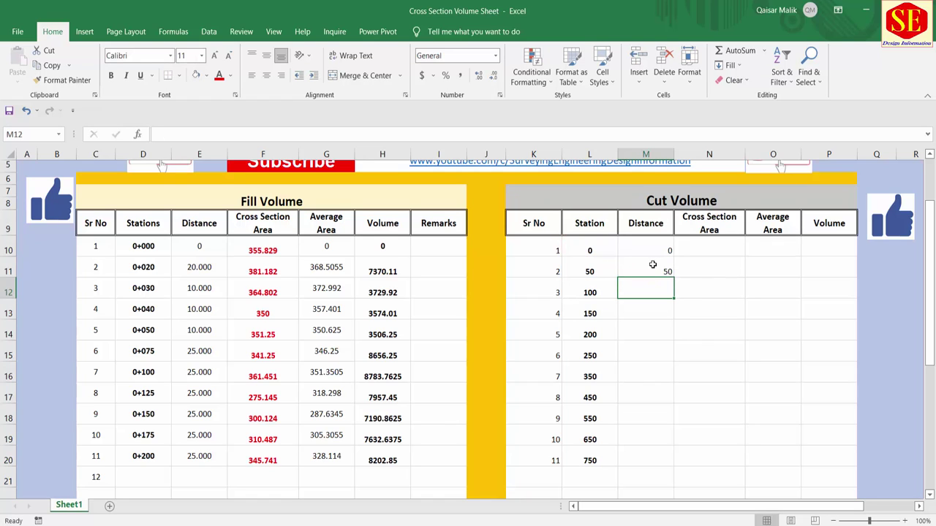
{"action": "left_click", "coordinate": [653, 265]}
{"action": "left_click_drag", "start_coordinate": [673, 282], "coordinate": [675, 471]}
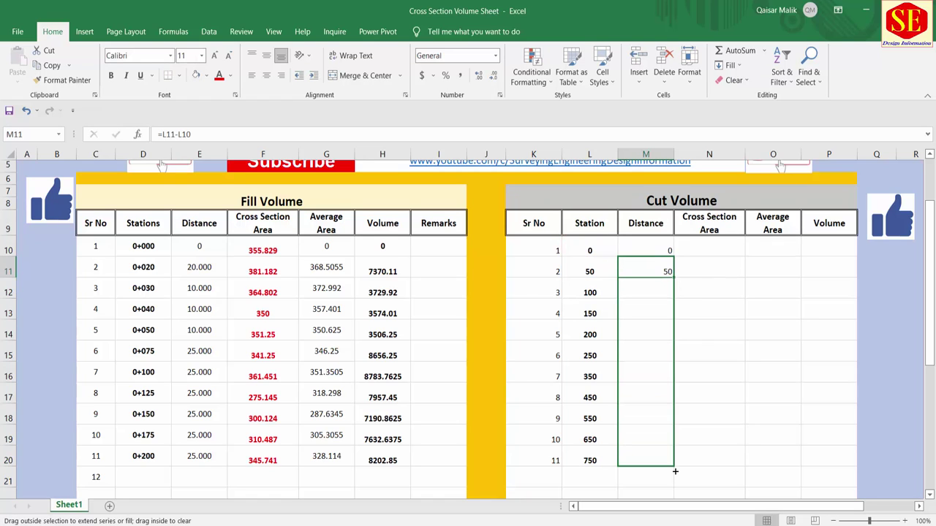
- Centre the distances M10:M20 vertically and horizontally
{"action": "left_click", "coordinate": [590, 332]}
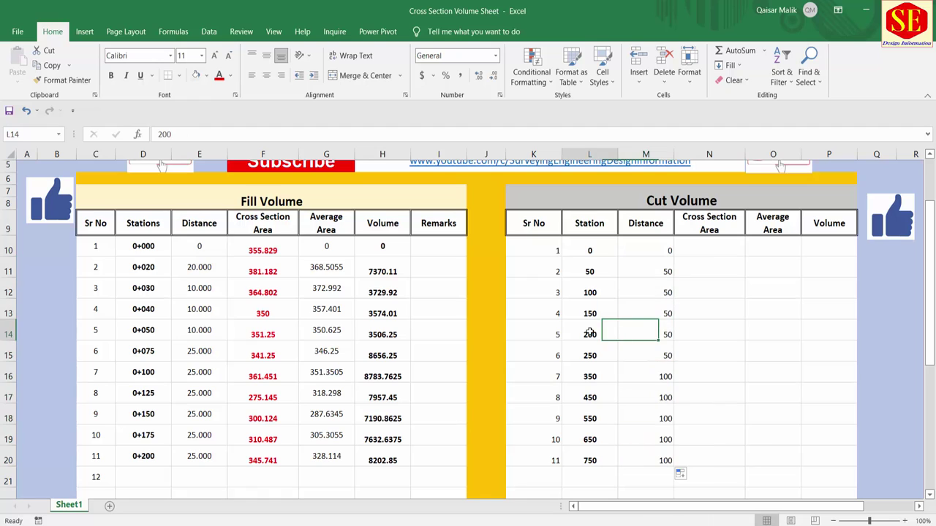
{"action": "left_click_drag", "start_coordinate": [646, 247], "coordinate": [647, 461]}
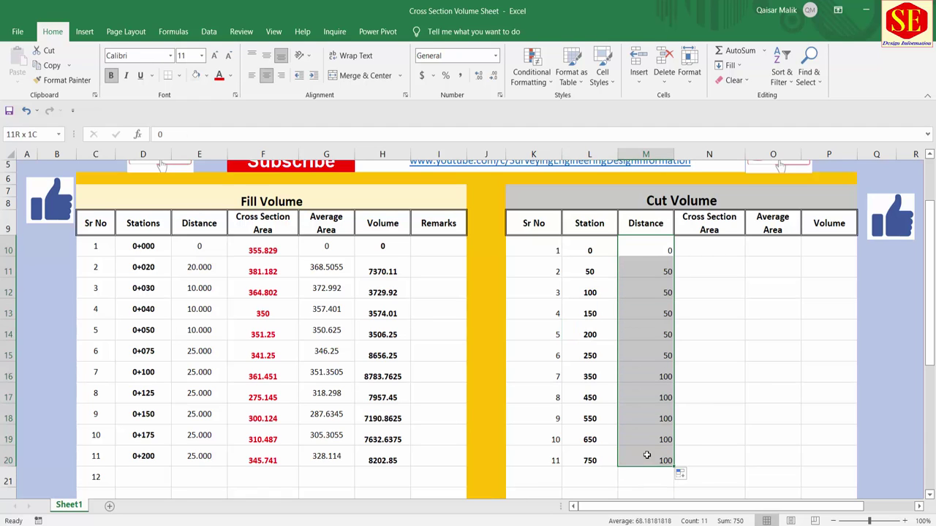
{"action": "left_click", "coordinate": [266, 55]}
{"action": "left_click", "coordinate": [266, 75]}
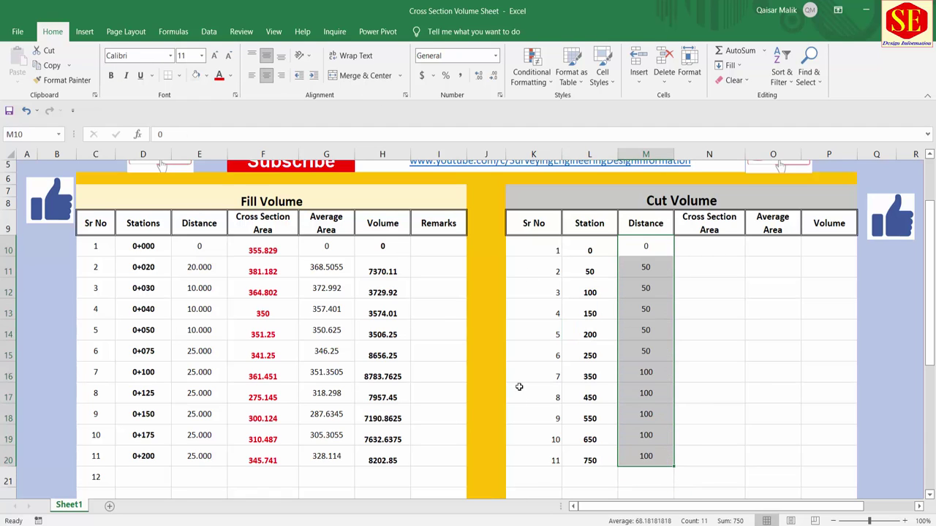
- Select N10, then zoom to the 0+950 cross-section's area table to read its cut area
{"action": "left_click", "coordinate": [688, 243]}
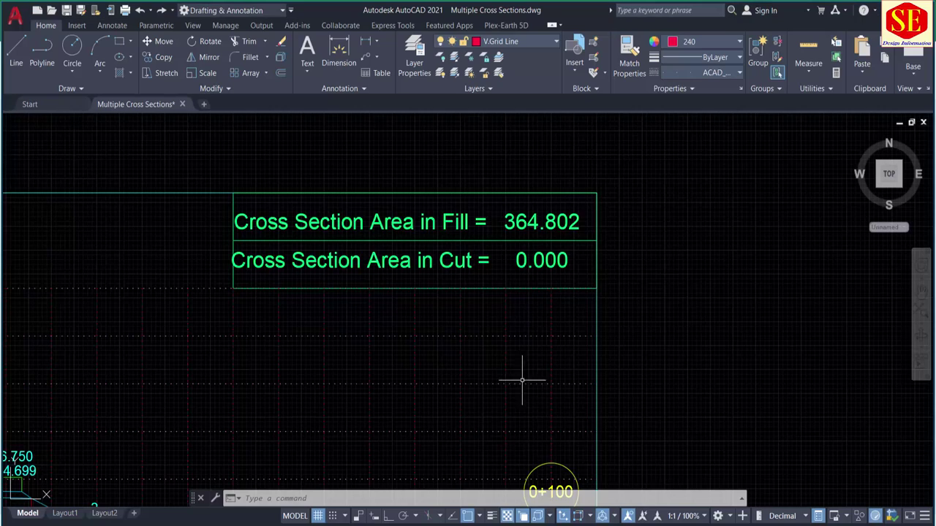
{"action": "scroll", "coordinate": [523, 381], "scroll_direction": "down", "scroll_amount": 5}
{"action": "scroll", "coordinate": [454, 161], "scroll_direction": "up", "scroll_amount": 5}
{"action": "scroll", "coordinate": [453, 161], "scroll_direction": "up", "scroll_amount": 1}
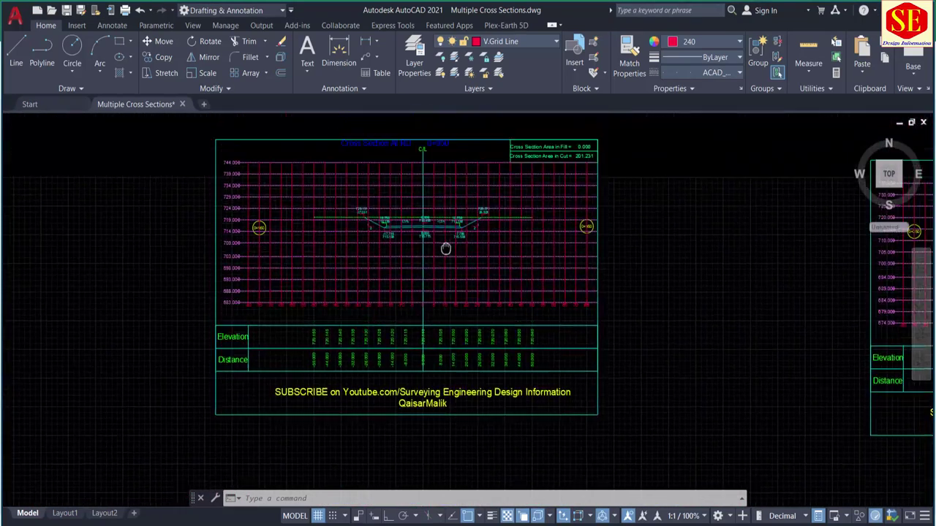
{"action": "scroll", "coordinate": [476, 271], "scroll_direction": "up", "scroll_amount": 5}
{"action": "scroll", "coordinate": [319, 346], "scroll_direction": "down", "scroll_amount": 4}
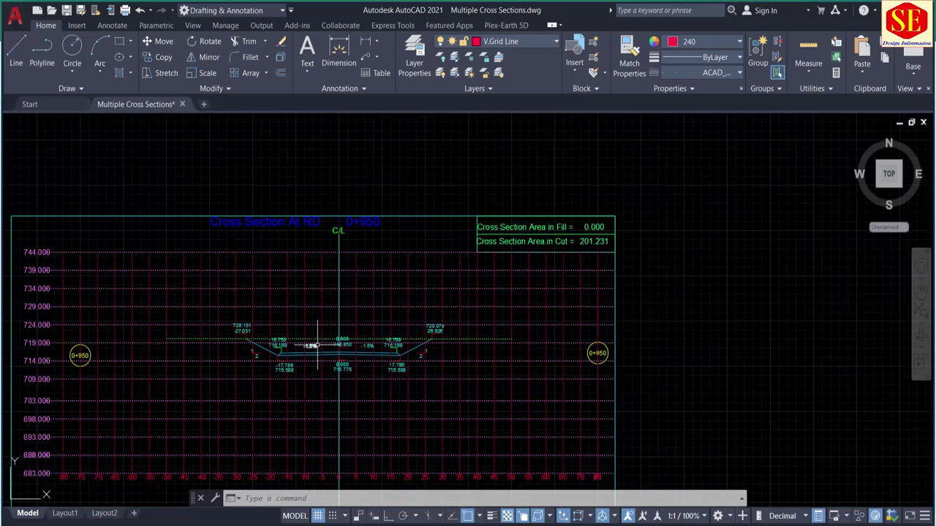
{"action": "scroll", "coordinate": [544, 221], "scroll_direction": "up", "scroll_amount": 2}
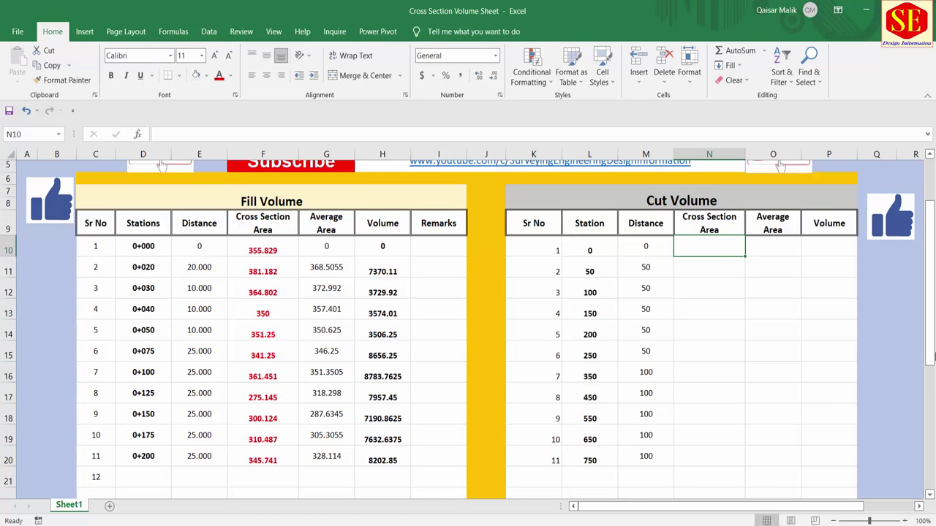
- Enter cut areas 150.251, 160.214, 175.241, 160.251 and 174.231 in N10:N14
{"action": "type", "text": "150"}
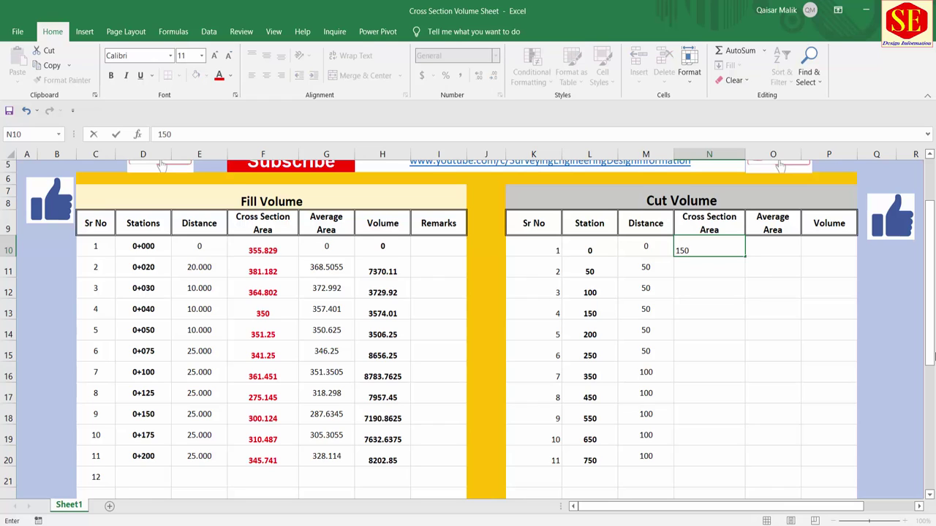
{"action": "type", "text": ".25"}
{"action": "key", "text": "Return"}
{"action": "type", "text": "16"}
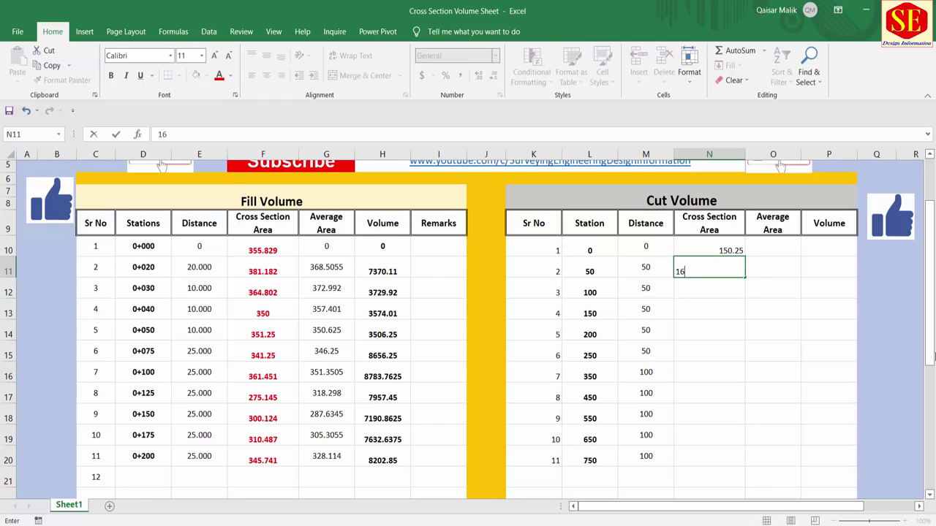
{"action": "type", "text": "0.214"}
{"action": "key", "text": "Return"}
{"action": "type", "text": "175.2"}
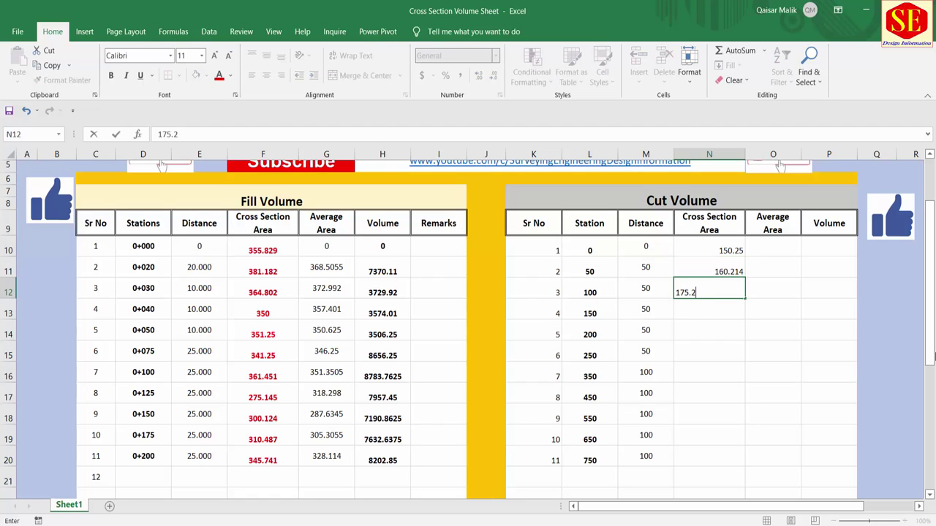
{"action": "type", "text": "41"}
{"action": "key", "text": "Return"}
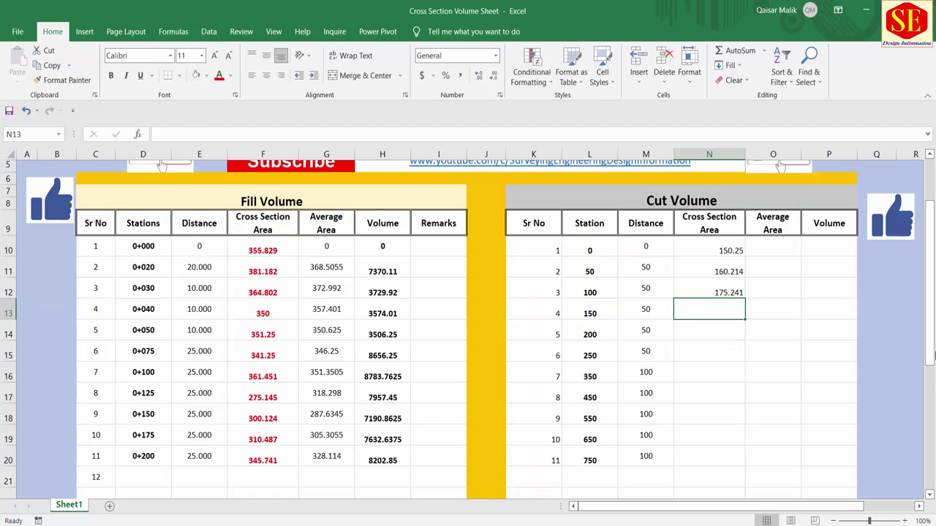
{"action": "type", "text": "160.251"}
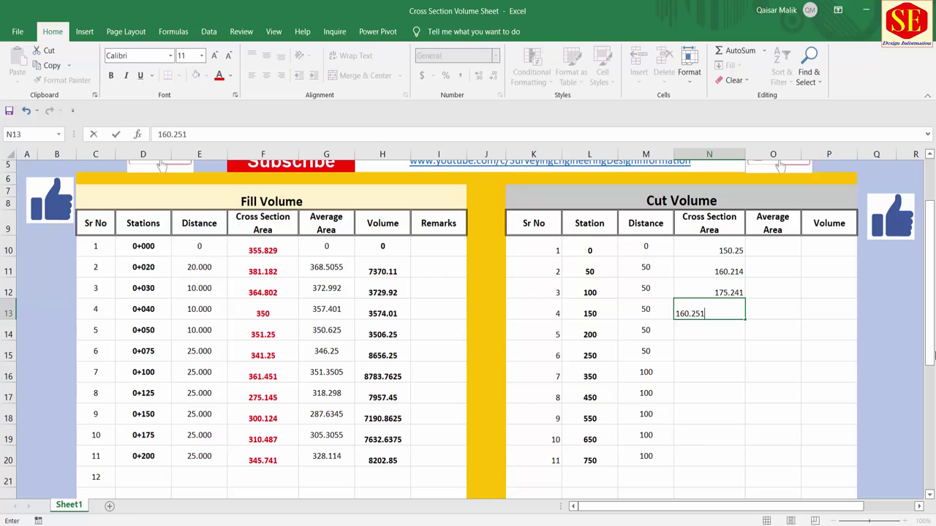
{"action": "key", "text": "Return"}
{"action": "type", "text": "174"}
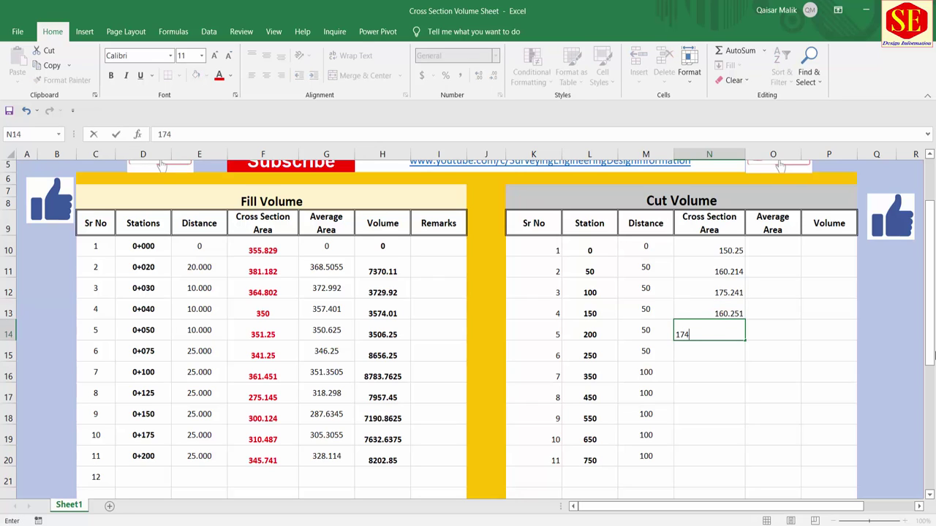
{"action": "type", "text": ".231"}
{"action": "key", "text": "Return"}
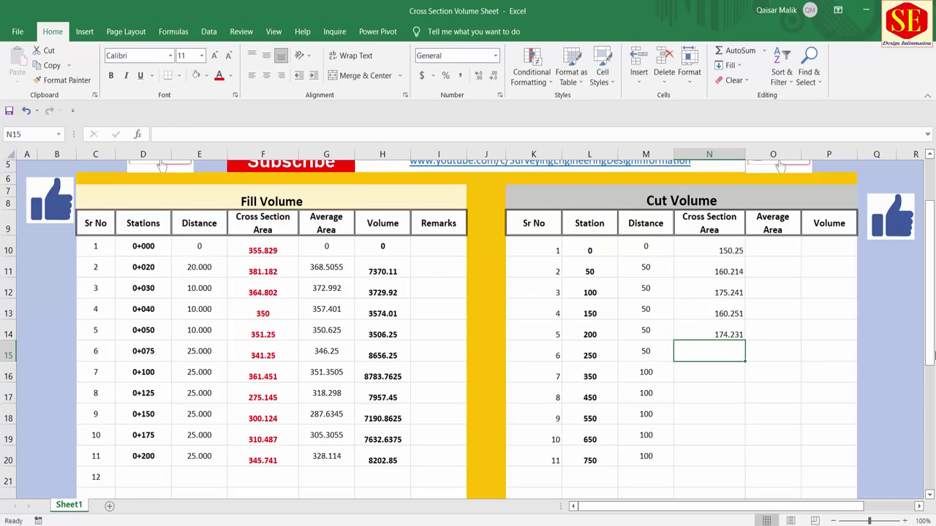
- Enter the remaining areas 171.35, 150.251, 160.325, 174.251, 145 and 120.25 down to N20
{"action": "type", "text": "17"}
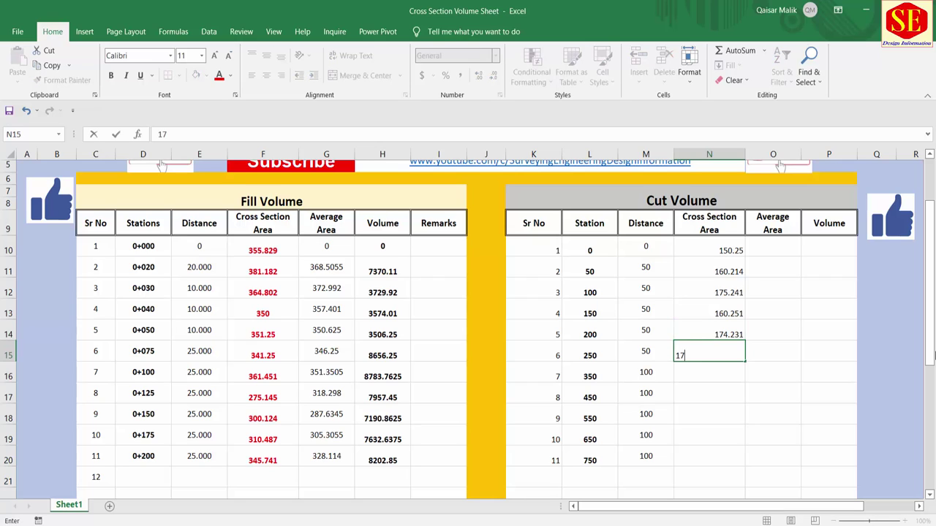
{"action": "type", "text": "1.35"}
{"action": "key", "text": "Return"}
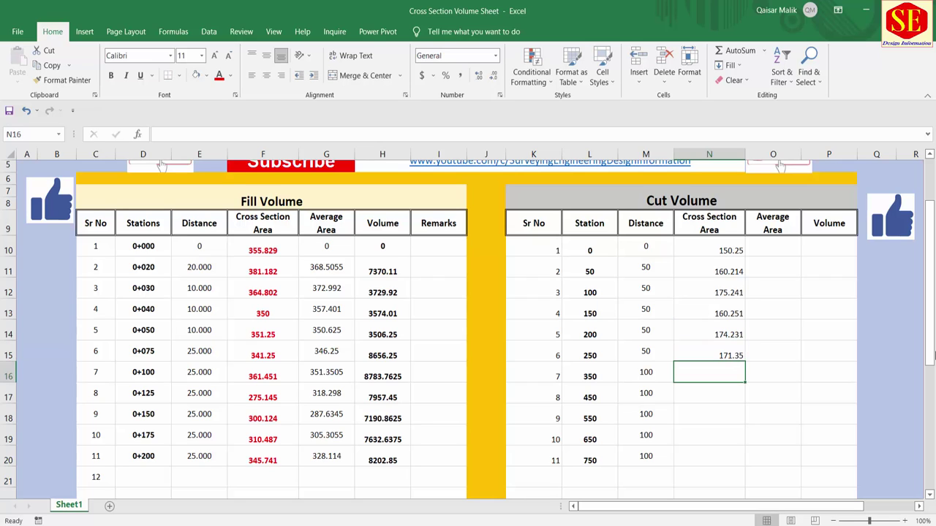
{"action": "type", "text": "150.251"}
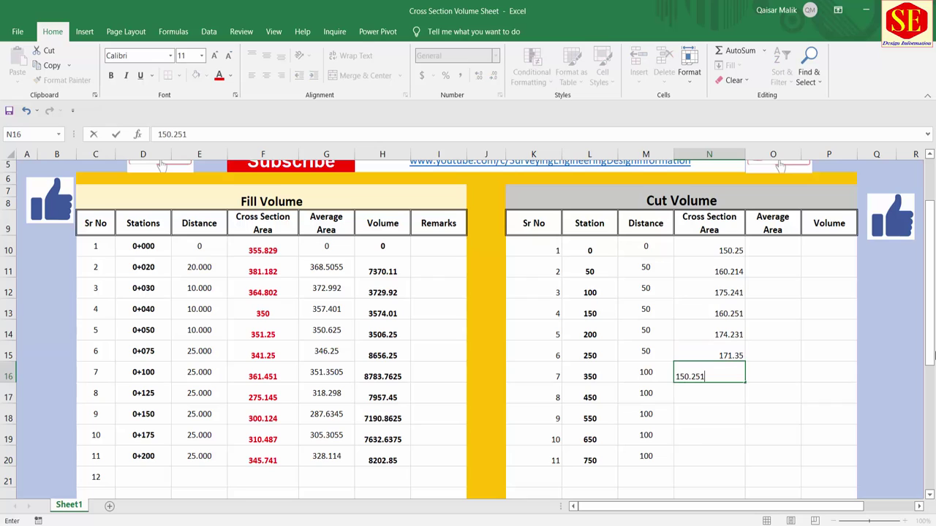
{"action": "key", "text": "Return"}
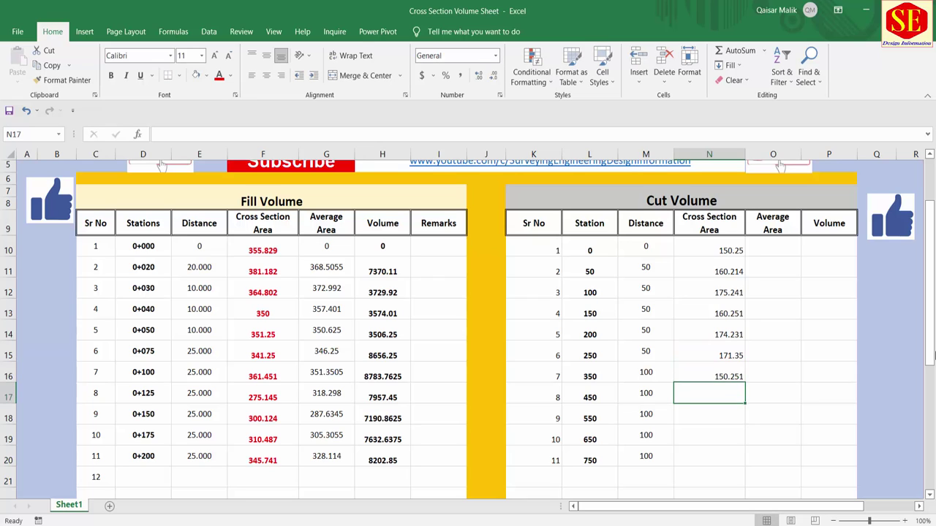
{"action": "type", "text": "160.325"}
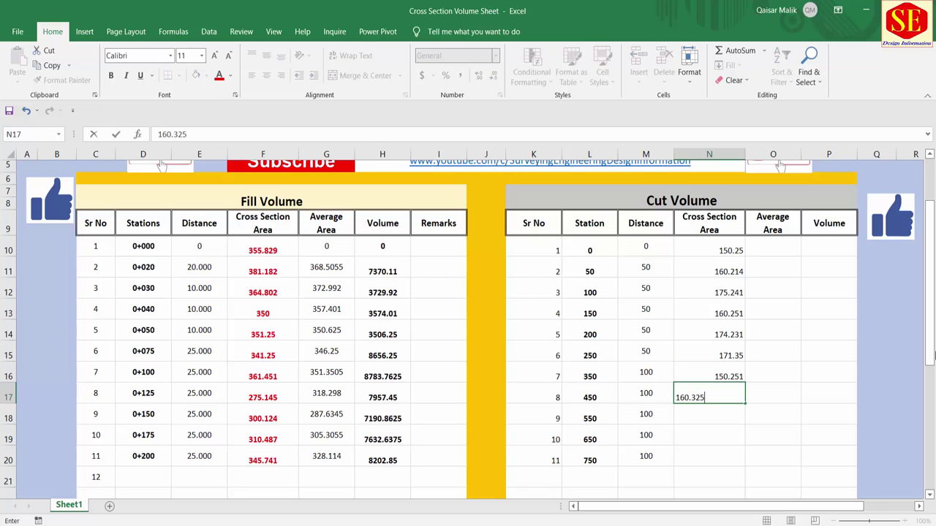
{"action": "key", "text": "Return"}
{"action": "type", "text": "174.2"}
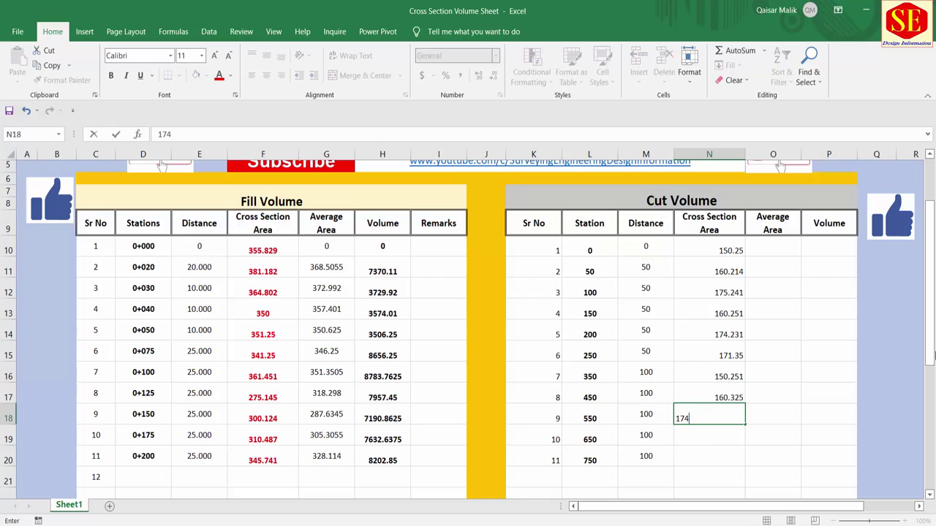
{"action": "type", "text": "51"}
{"action": "key", "text": "Return"}
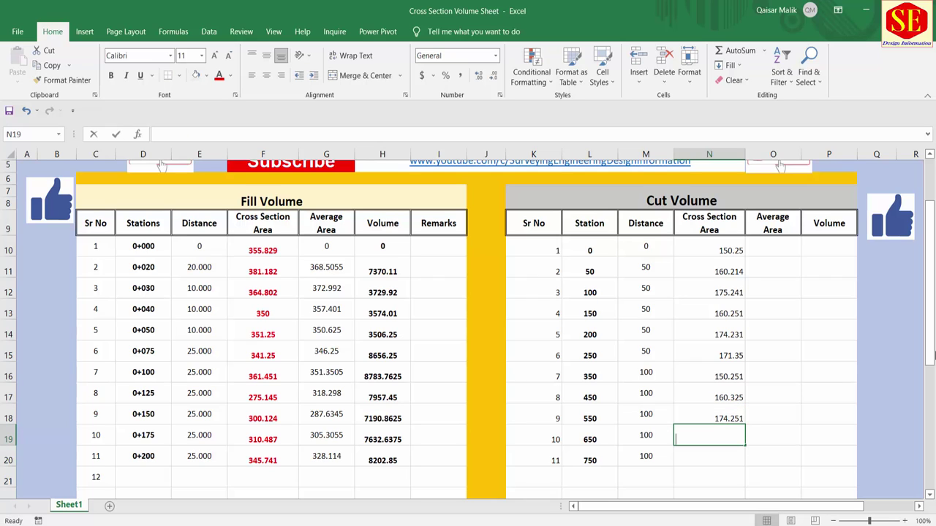
{"action": "type", "text": "145"}
{"action": "key", "text": "Return"}
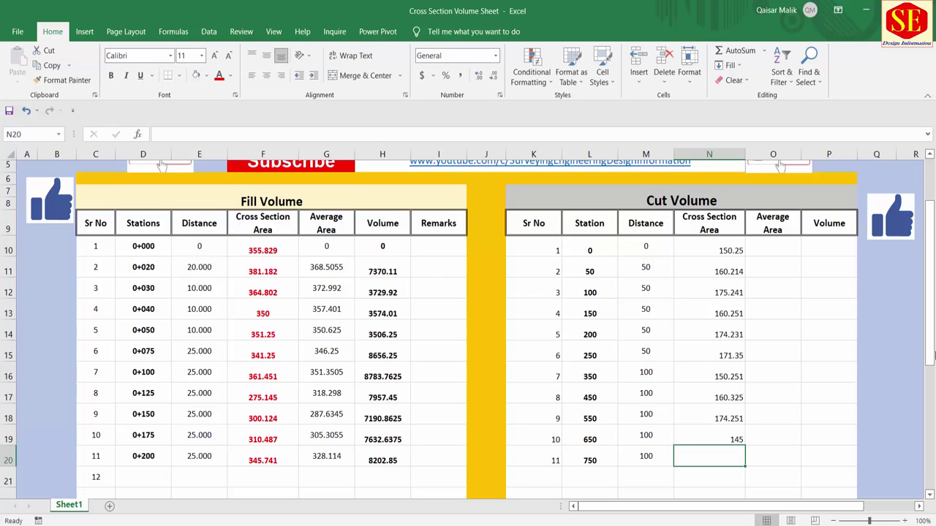
{"action": "type", "text": "120.25"}
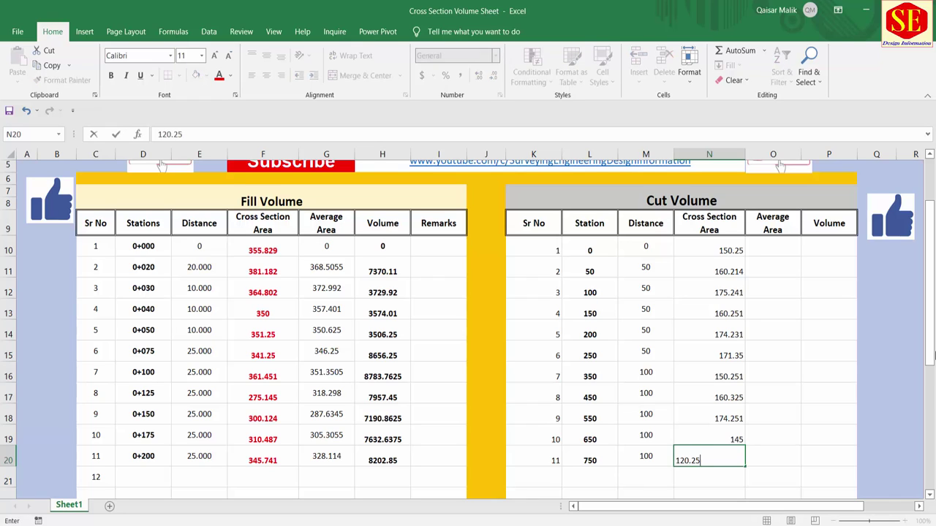
{"action": "key", "text": "Return"}
- Centre the cut cross-section areas N10:N20 and make them red and bold
{"action": "left_click_drag", "start_coordinate": [709, 250], "coordinate": [717, 460]}
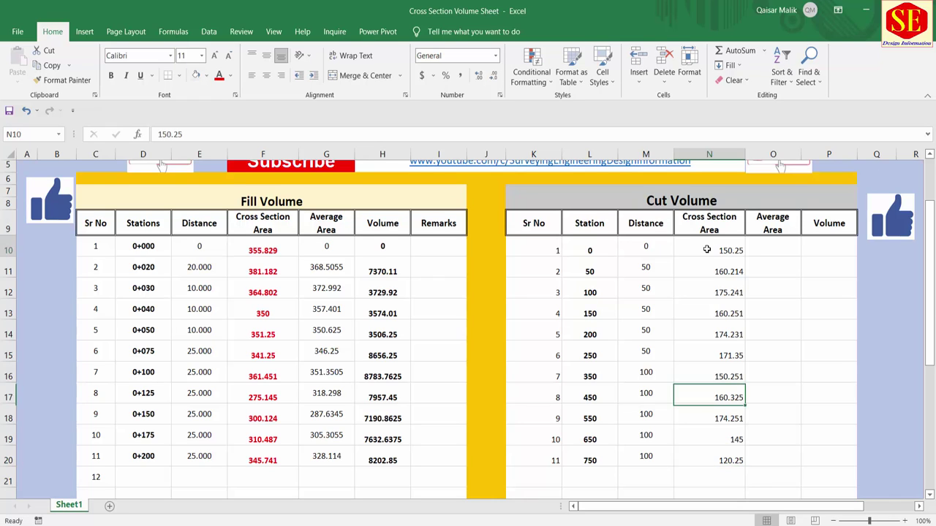
{"action": "left_click", "coordinate": [266, 75]}
{"action": "left_click", "coordinate": [219, 75]}
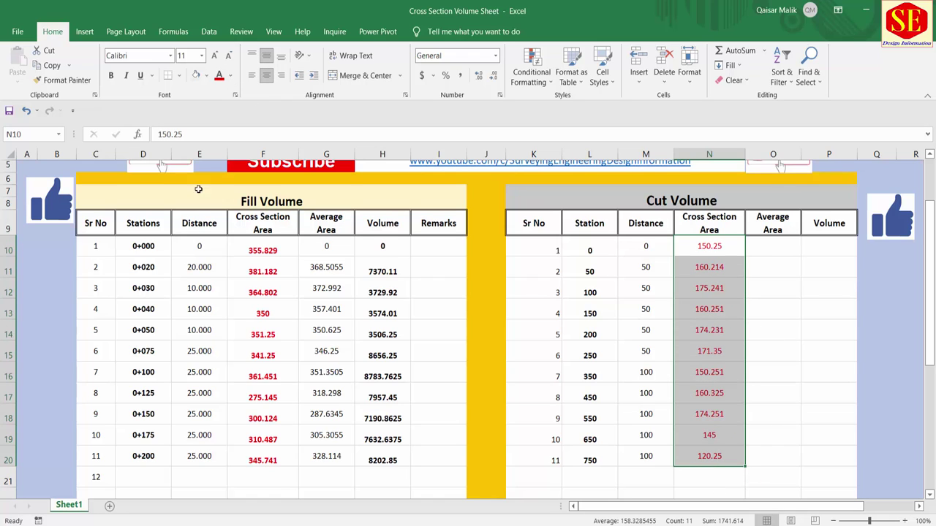
{"action": "left_click", "coordinate": [110, 76]}
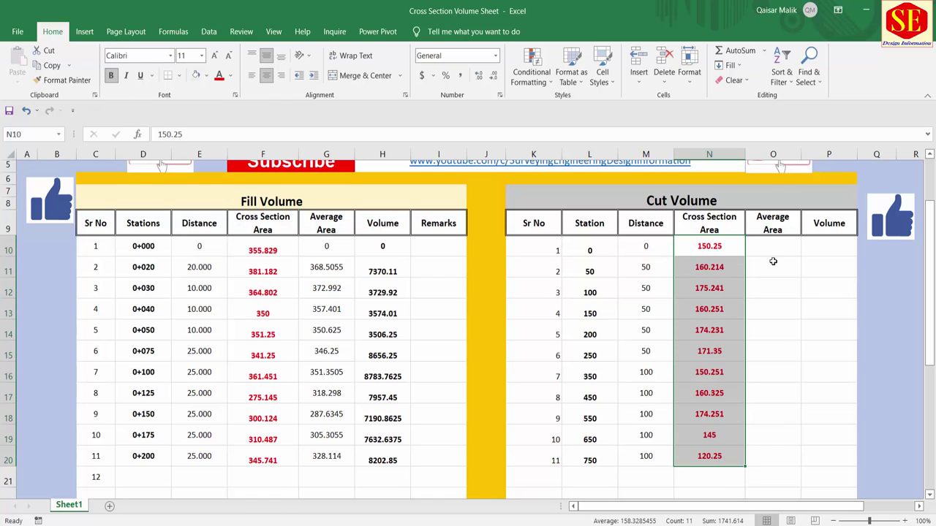
{"action": "left_click", "coordinate": [765, 250]}
- Enter 0 in O10 and =(N10+N11)/2 in O11, fill down to O20, and centre the column
{"action": "type", "text": "0"}
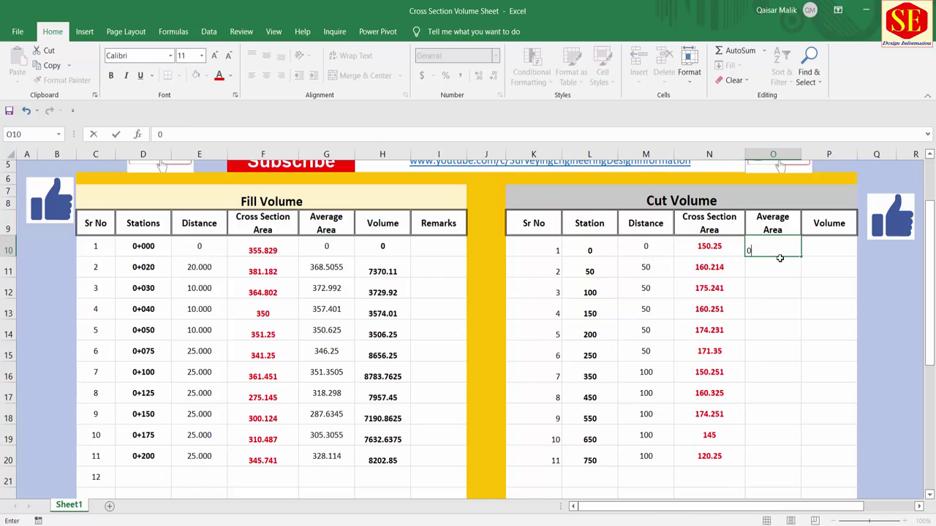
{"action": "key", "text": "Return"}
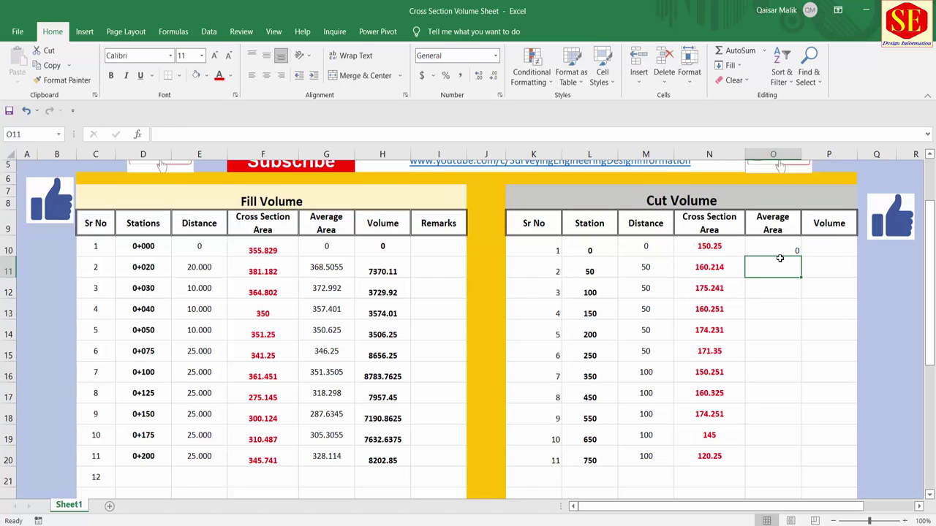
{"action": "type", "text": "="}
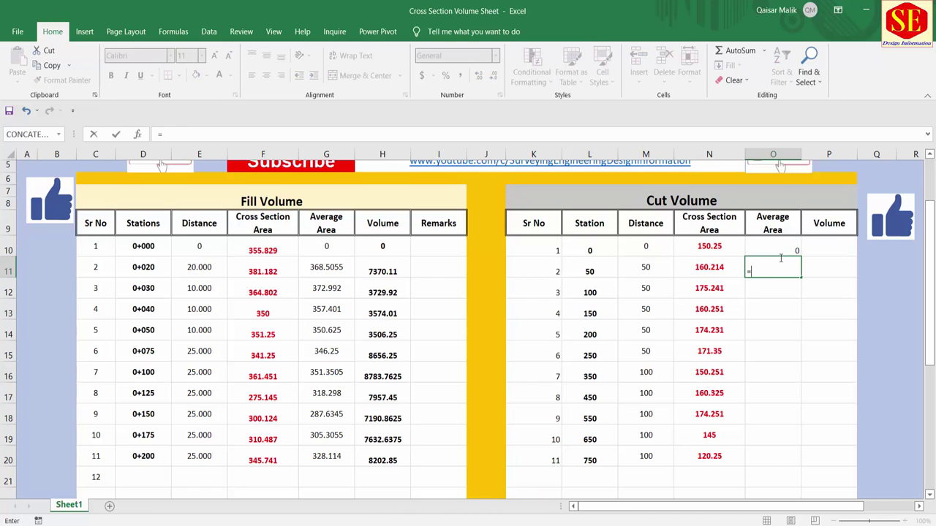
{"action": "type", "text": "("}
{"action": "left_click", "coordinate": [727, 253]}
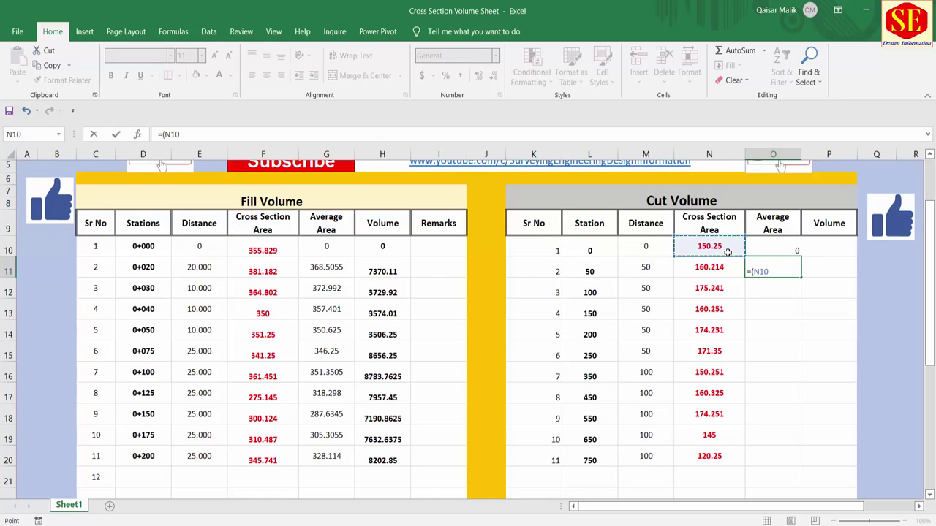
{"action": "type", "text": "+"}
{"action": "left_click", "coordinate": [720, 267]}
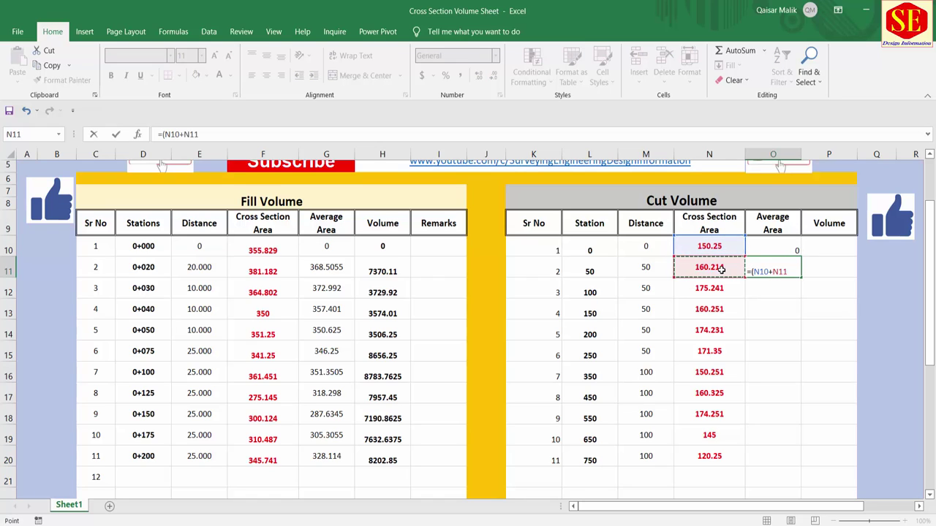
{"action": "type", "text": ")/2"}
{"action": "key", "text": "Return"}
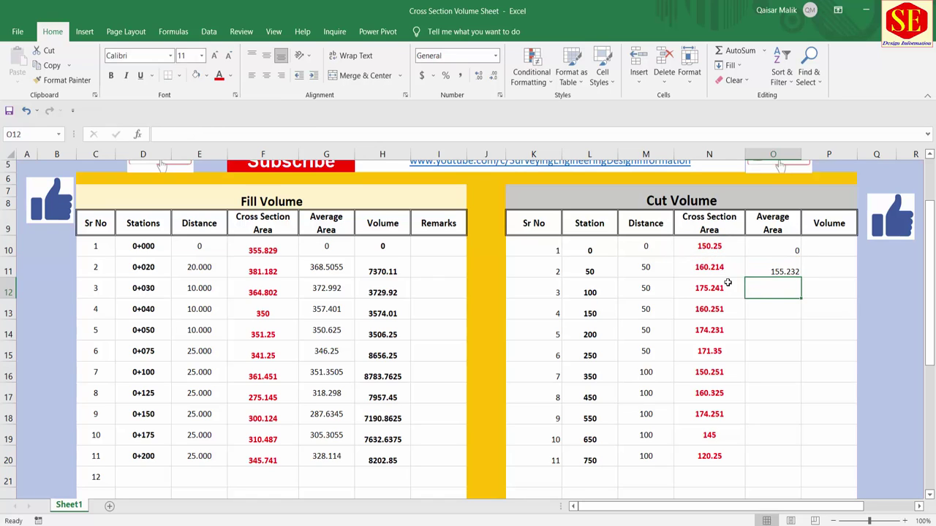
{"action": "left_click", "coordinate": [797, 276]}
{"action": "left_click_drag", "start_coordinate": [801, 278], "coordinate": [794, 459]}
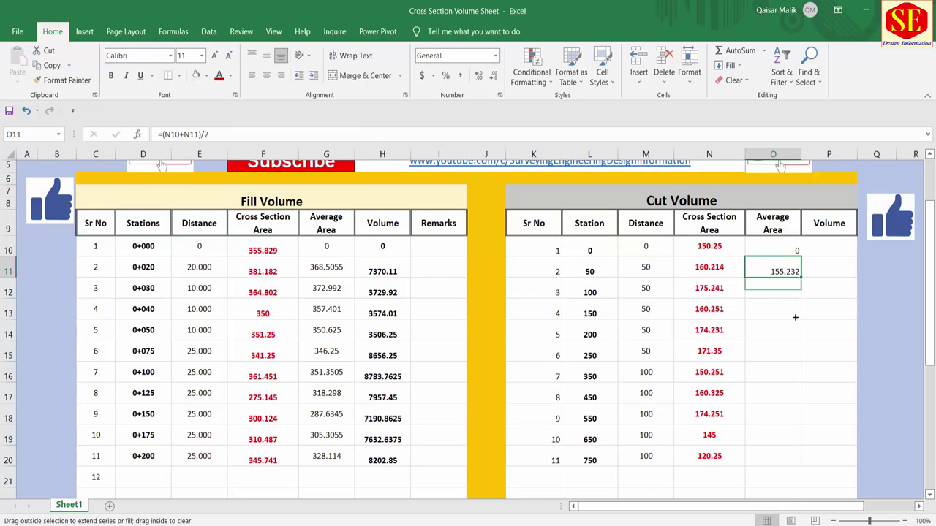
{"action": "left_click_drag", "start_coordinate": [761, 250], "coordinate": [766, 457]}
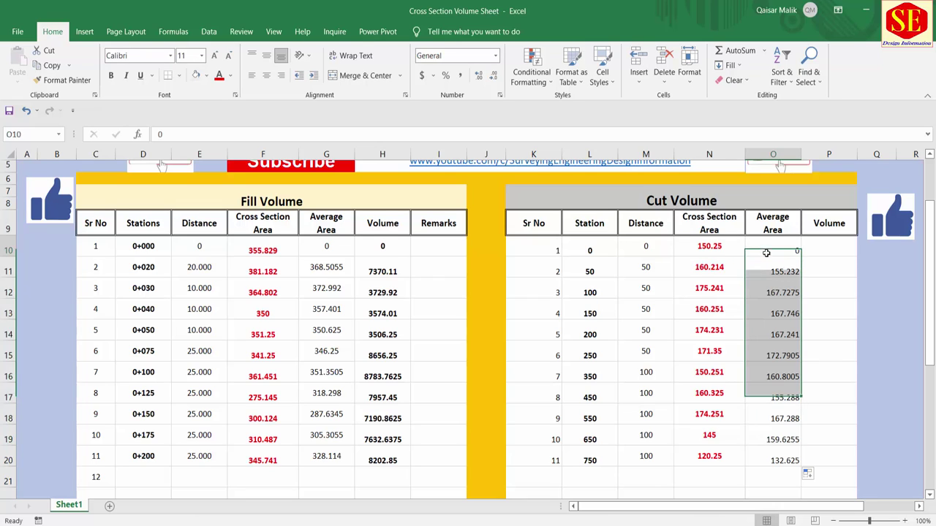
{"action": "left_click", "coordinate": [266, 75]}
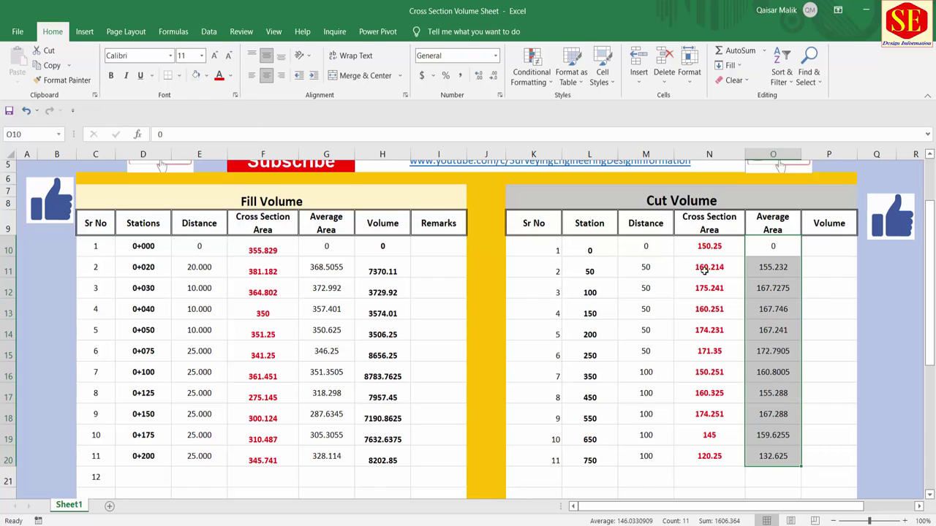
- Enter 0 as the first cut volume and =O11*M11 in P11, giving 7761.6
{"action": "left_click", "coordinate": [808, 253]}
{"action": "type", "text": "0"}
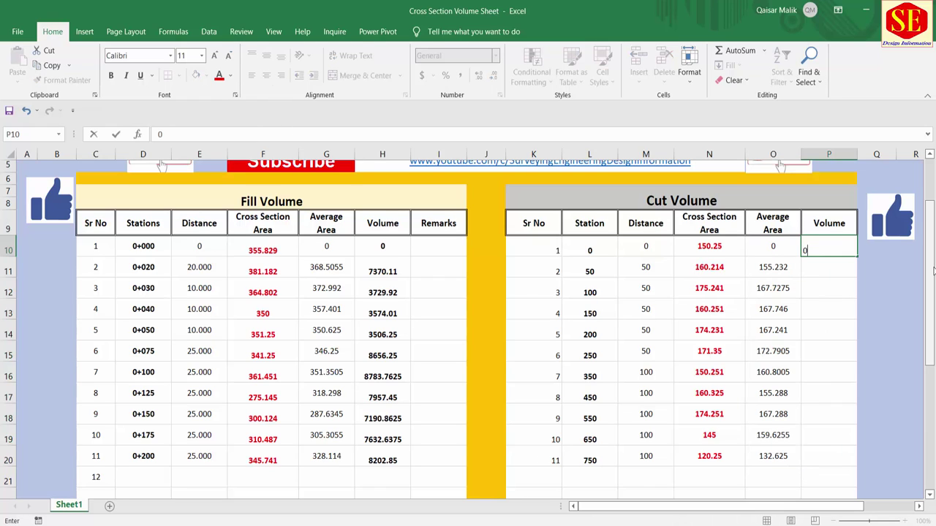
{"action": "key", "text": "Return"}
{"action": "type", "text": "="}
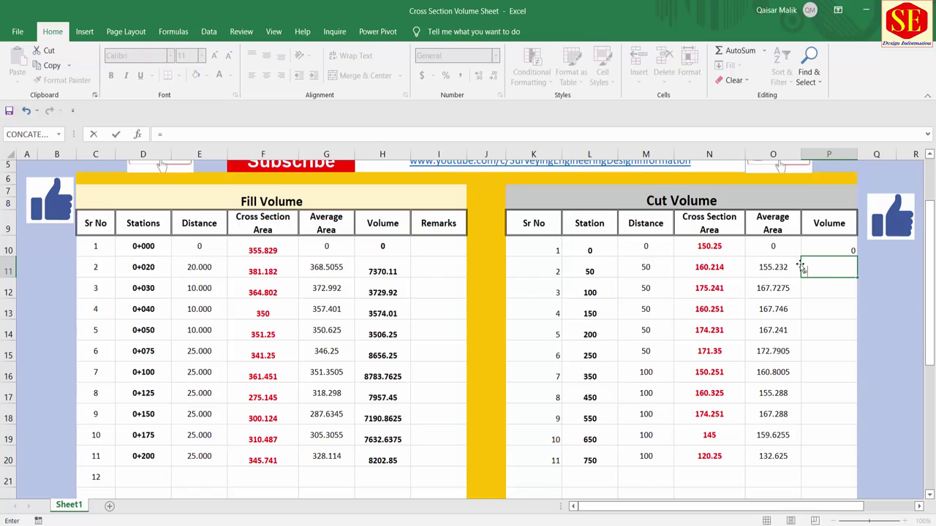
{"action": "left_click", "coordinate": [770, 267]}
{"action": "type", "text": "*"}
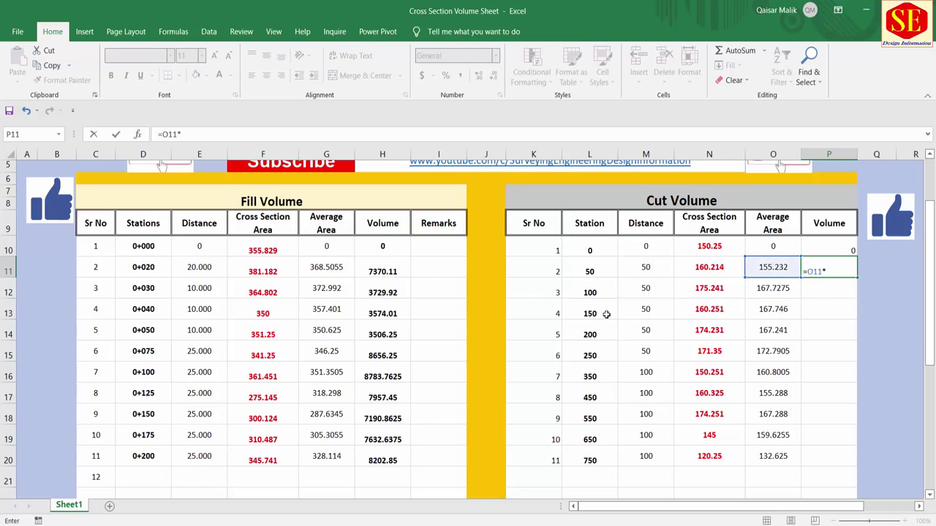
{"action": "left_click", "coordinate": [644, 268]}
{"action": "key", "text": "Return"}
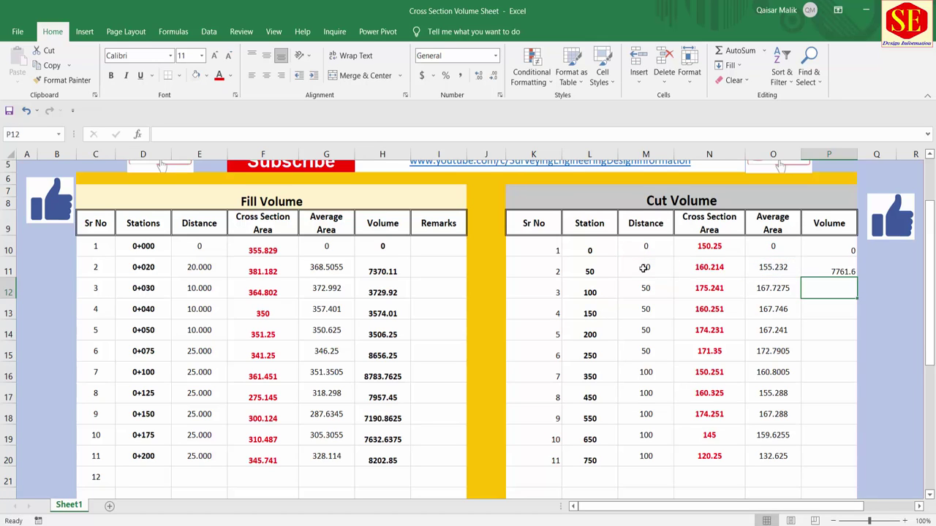
- Enter =O12*M12 in P12, fill down to P20, and centre the volumes both ways
{"action": "type", "text": "="}
{"action": "left_click", "coordinate": [764, 288]}
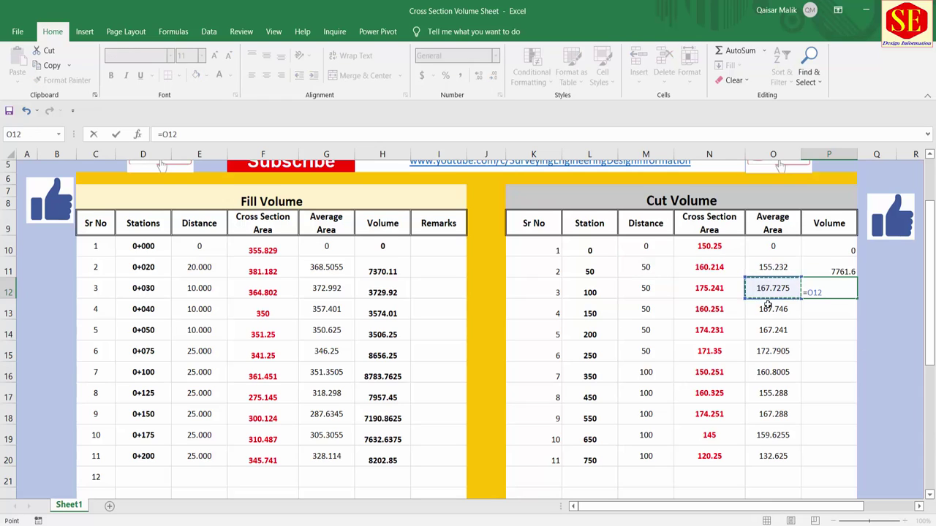
{"action": "type", "text": "*"}
{"action": "left_click", "coordinate": [650, 290]}
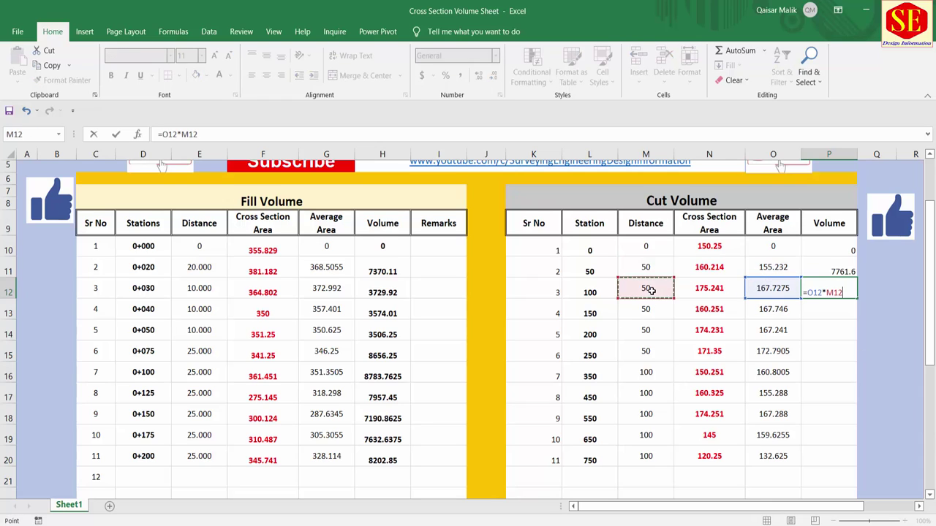
{"action": "key", "text": "Return"}
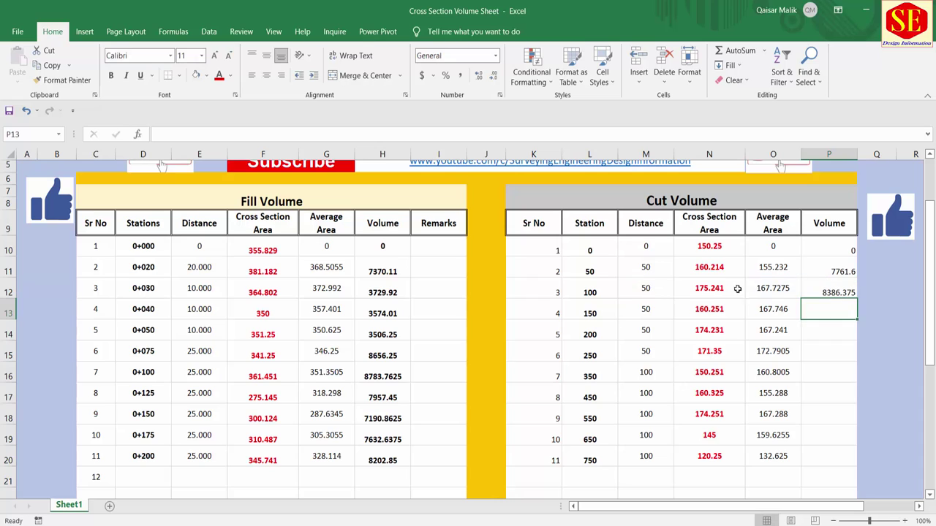
{"action": "left_click", "coordinate": [830, 291]}
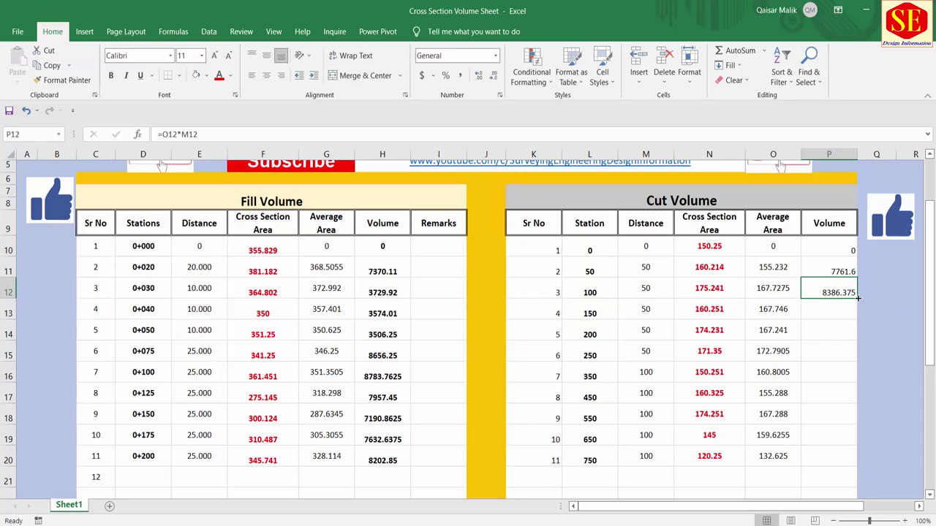
{"action": "left_click_drag", "start_coordinate": [858, 298], "coordinate": [857, 465]}
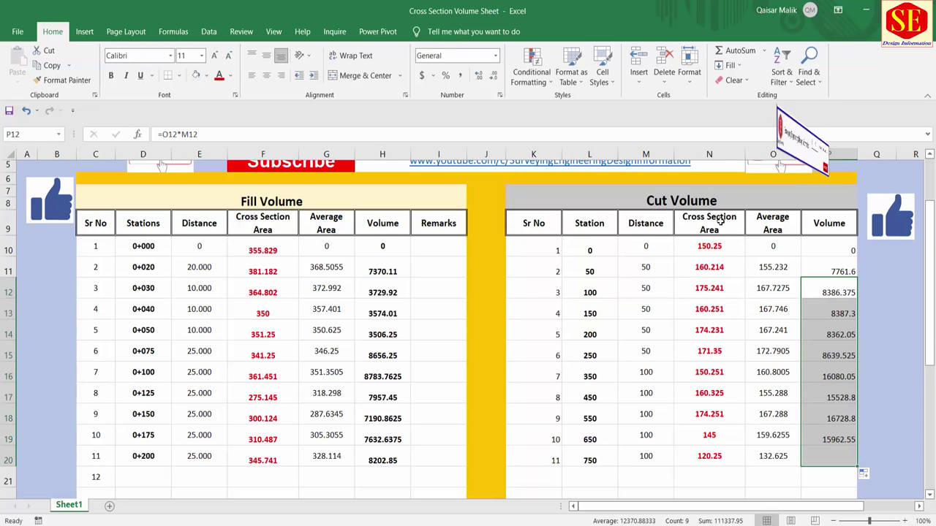
{"action": "left_click_drag", "start_coordinate": [829, 250], "coordinate": [824, 445]}
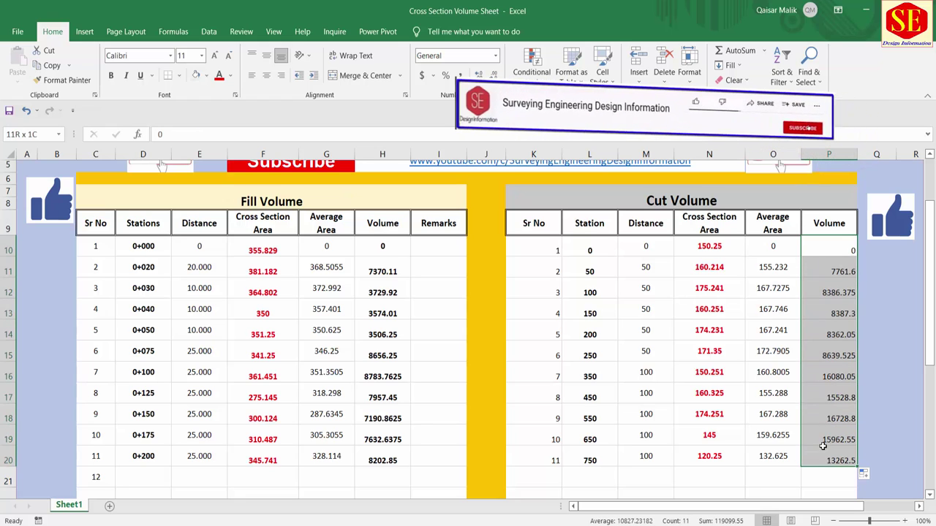
{"action": "left_click", "coordinate": [266, 76]}
{"action": "left_click", "coordinate": [266, 56]}
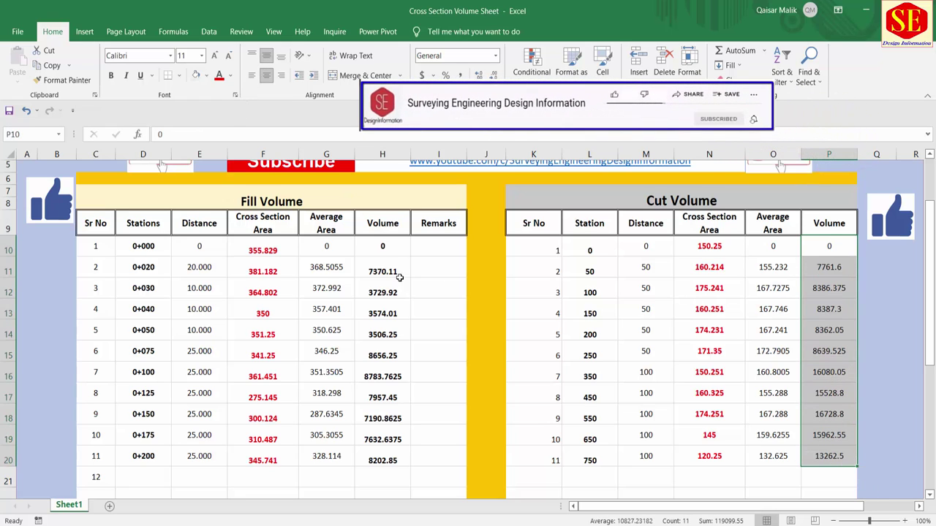
- AutoSum the fill volumes into H21, giving 66604.1025
{"action": "left_click_drag", "start_coordinate": [383, 246], "coordinate": [379, 478]}
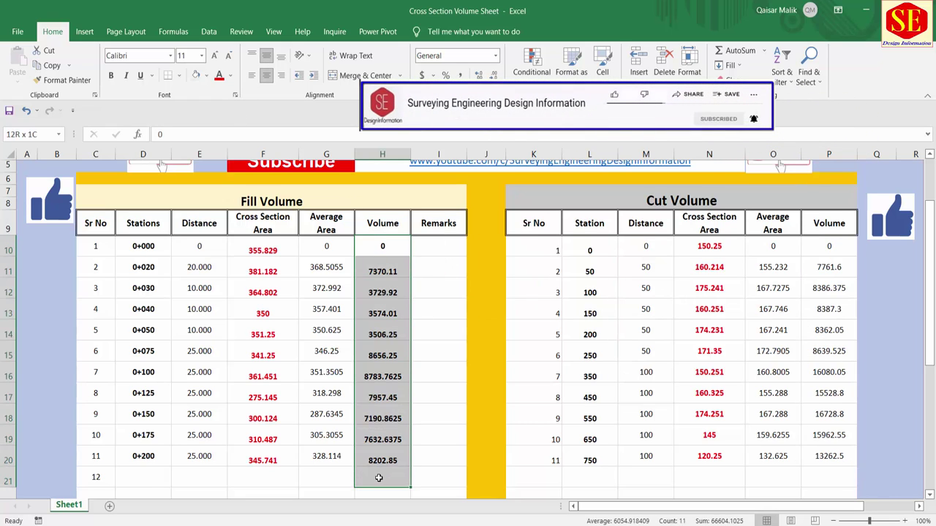
{"action": "scroll", "coordinate": [419, 467], "scroll_direction": "down", "scroll_amount": 1}
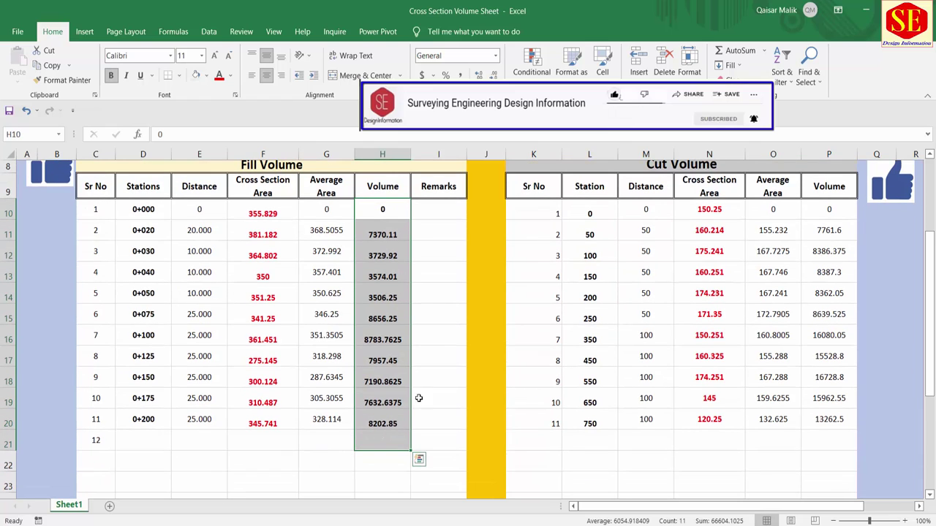
{"action": "left_click", "coordinate": [729, 51]}
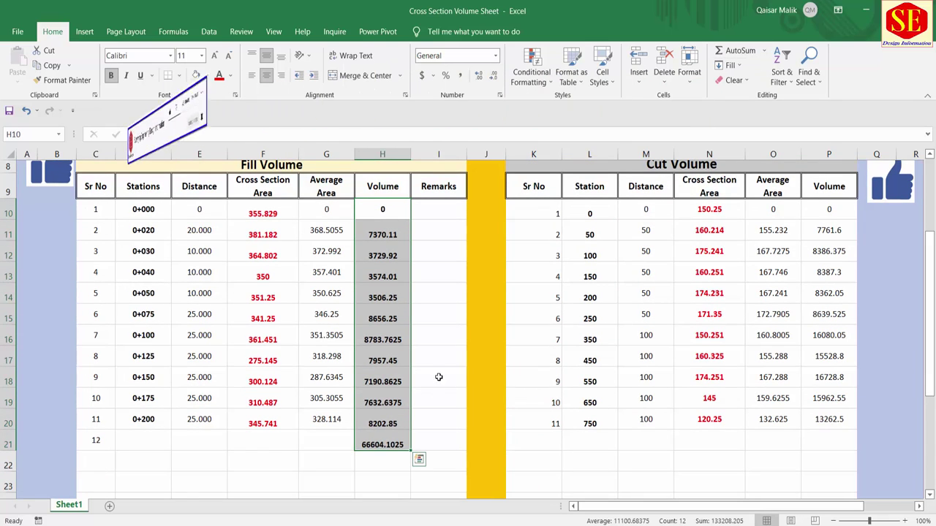
- Merge F21:G21 and label it 'Total Fill Volume'
{"action": "left_click", "coordinate": [439, 443]}
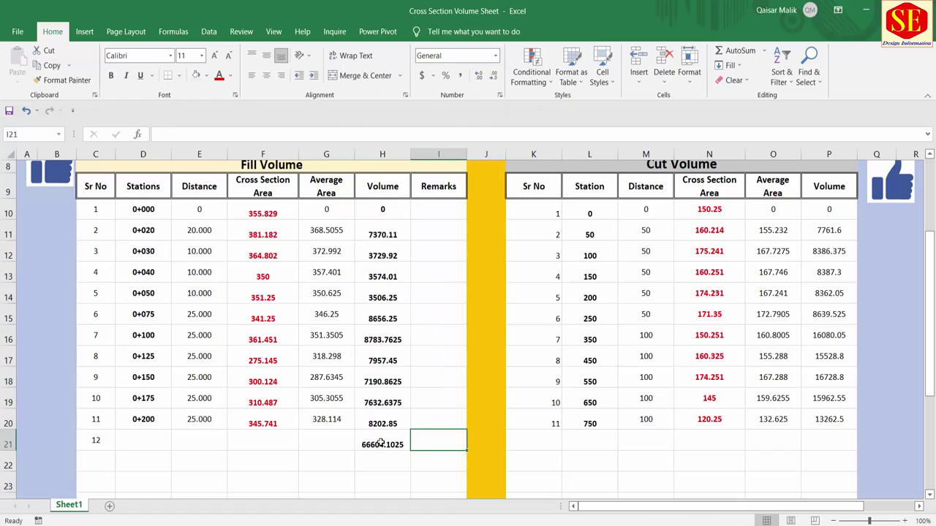
{"action": "key", "text": "Left"}
{"action": "left_click_drag", "start_coordinate": [270, 440], "coordinate": [310, 440]}
{"action": "left_click", "coordinate": [362, 76]}
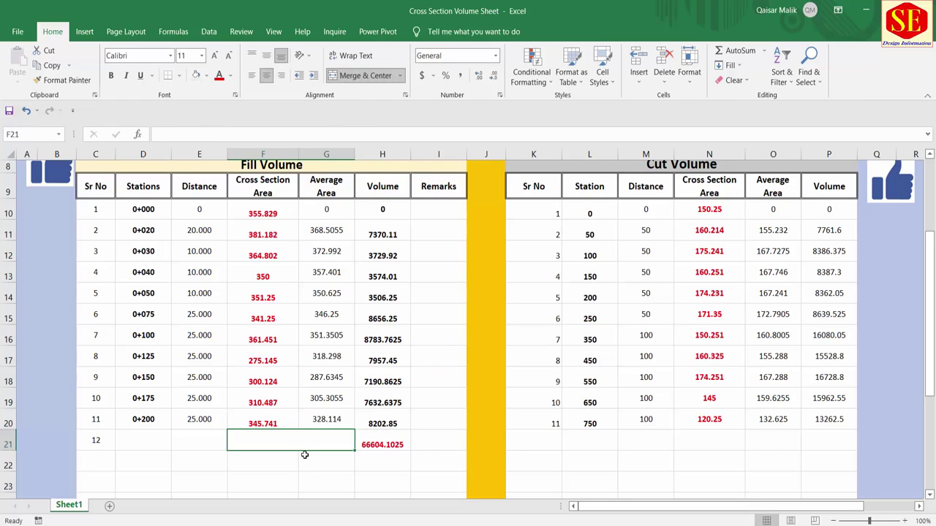
{"action": "type", "text": "Tota"}
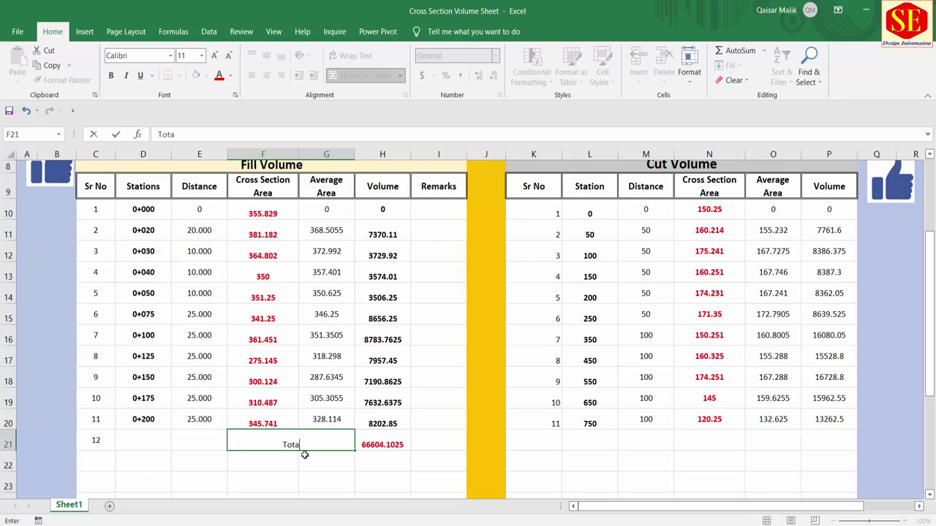
{"action": "type", "text": "l Fill"}
{"action": "type", "text": " Vol"}
{"action": "type", "text": "ume"}
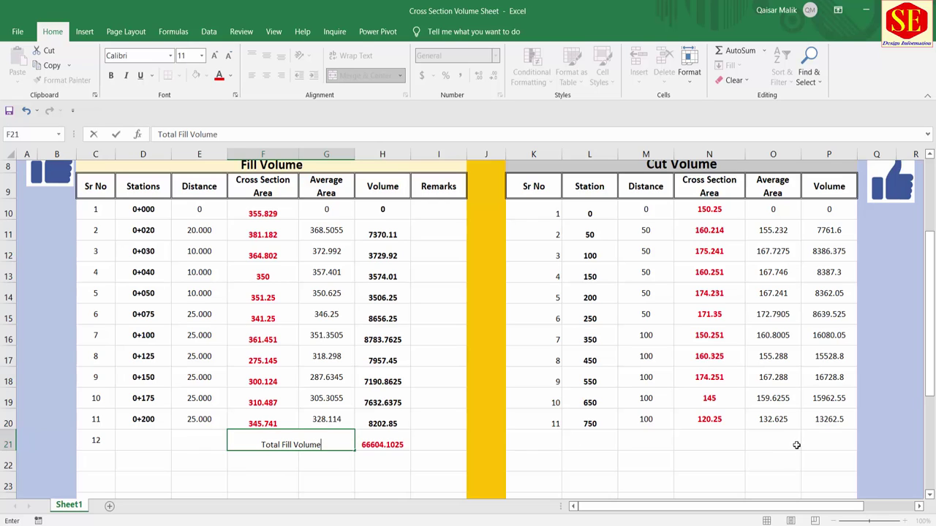
{"action": "left_click", "coordinate": [773, 399]}
{"action": "left_click_drag", "start_coordinate": [829, 209], "coordinate": [835, 441]}
- AutoSum the cut volumes into P21 (119099.55) and make it red, italic and bold
{"action": "left_click", "coordinate": [736, 52]}
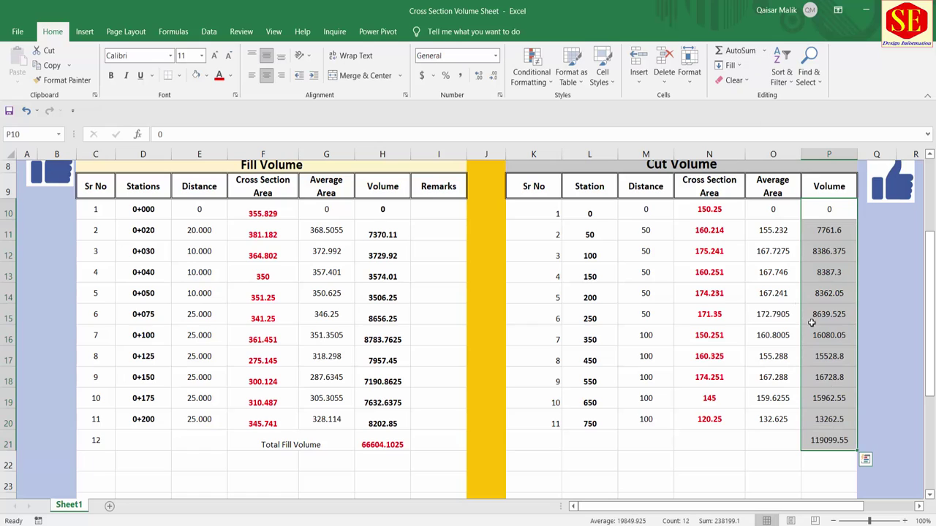
{"action": "left_click", "coordinate": [829, 441]}
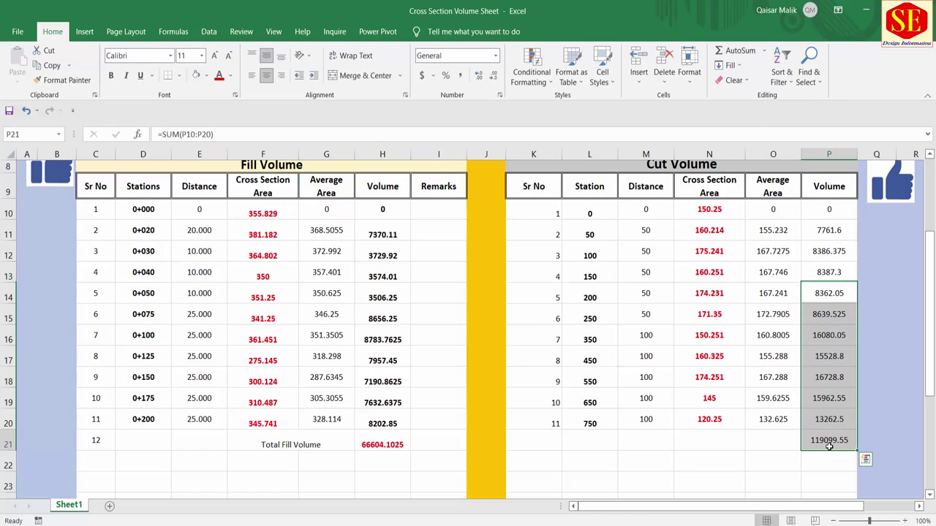
{"action": "left_click", "coordinate": [219, 76]}
{"action": "left_click", "coordinate": [126, 76]}
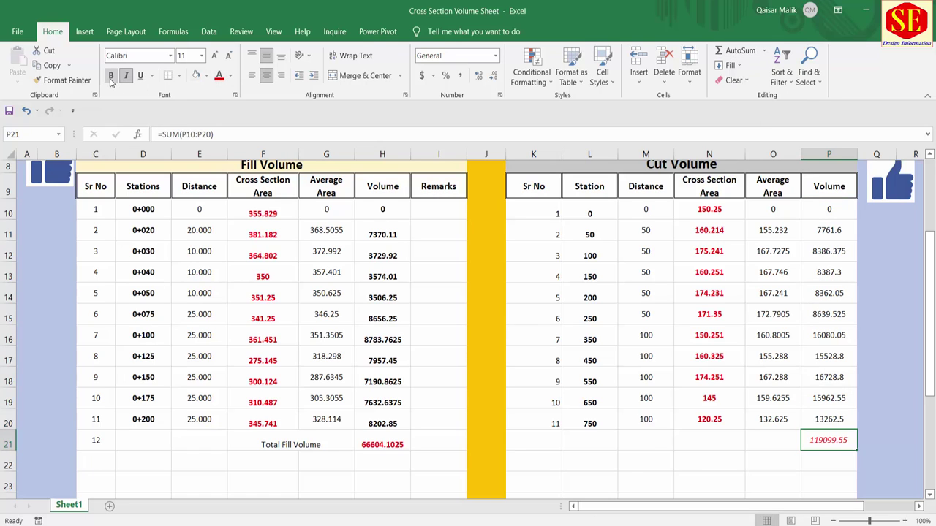
{"action": "left_click", "coordinate": [111, 75]}
- Merge and center N21:O21 and label it 'Total Cut Volume'
{"action": "left_click_drag", "start_coordinate": [706, 446], "coordinate": [762, 433]}
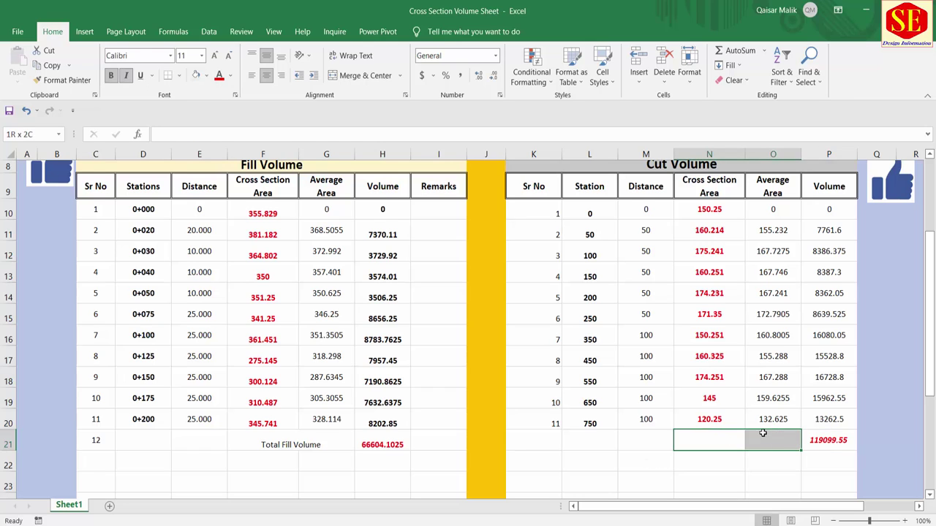
{"action": "left_click", "coordinate": [359, 76]}
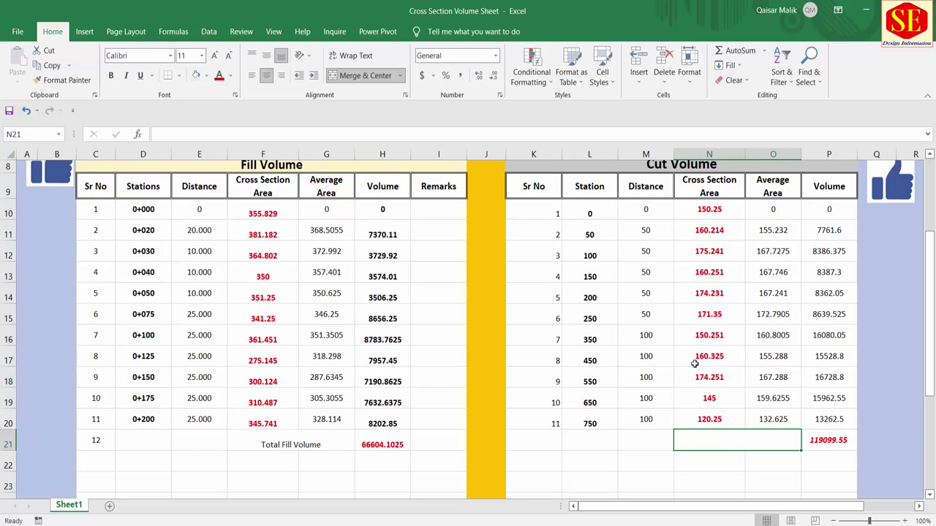
{"action": "type", "text": "Total Cut"}
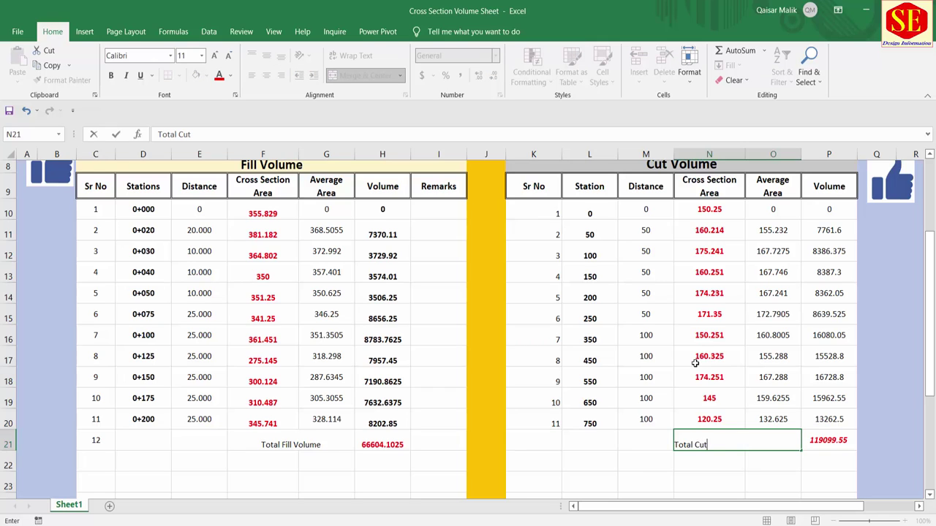
{"action": "type", "text": " Volume"}
{"action": "key", "text": "ctrl+Return"}
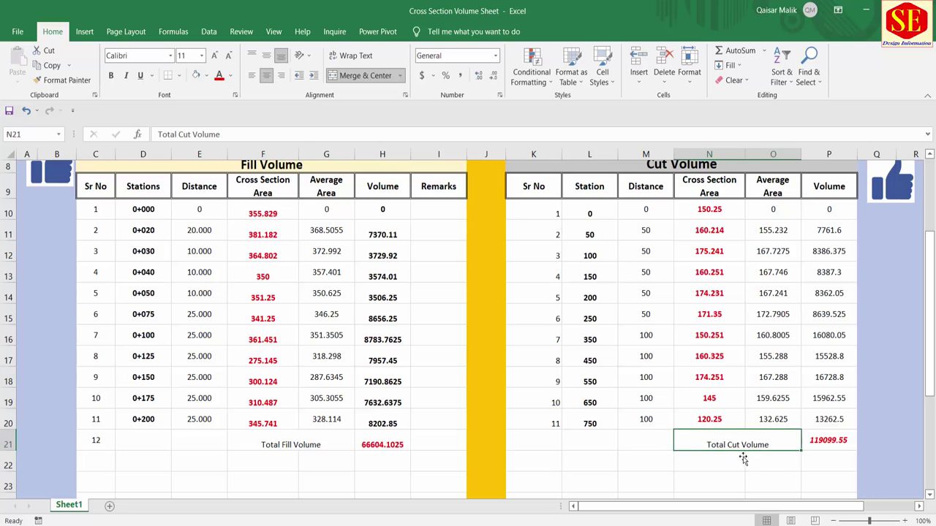
{"action": "scroll", "coordinate": [386, 265], "scroll_direction": "up", "scroll_amount": 1}
{"action": "scroll", "coordinate": [386, 265], "scroll_direction": "up", "scroll_amount": 2}
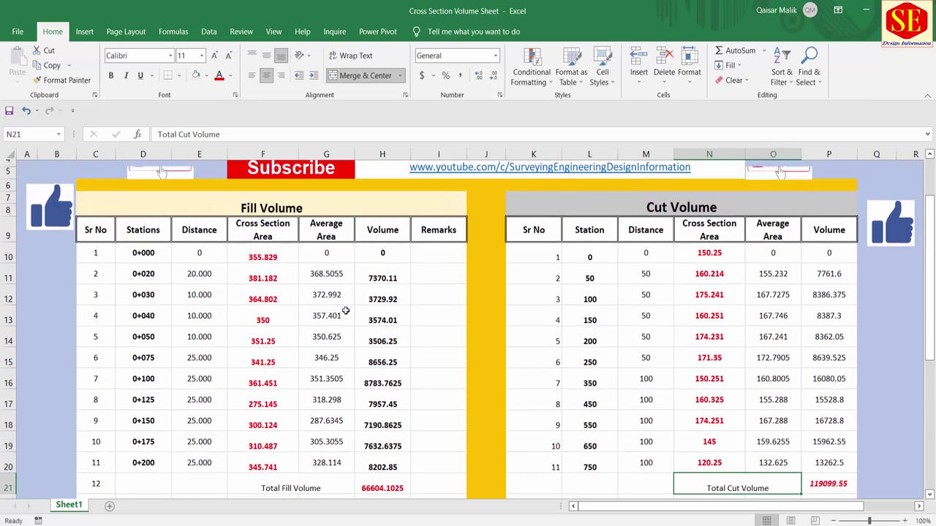
{"action": "scroll", "coordinate": [256, 268], "scroll_direction": "up", "scroll_amount": 1}
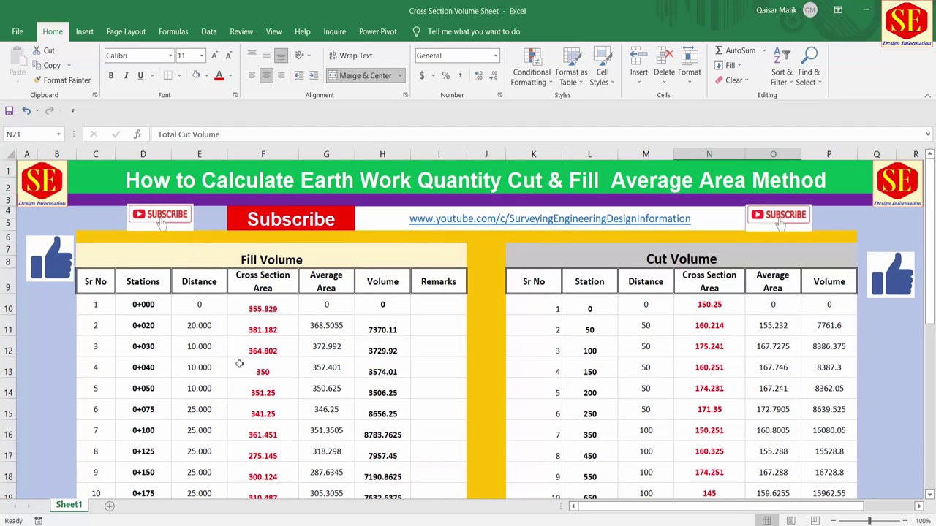
{"action": "scroll", "coordinate": [628, 408], "scroll_direction": "down", "scroll_amount": 2}
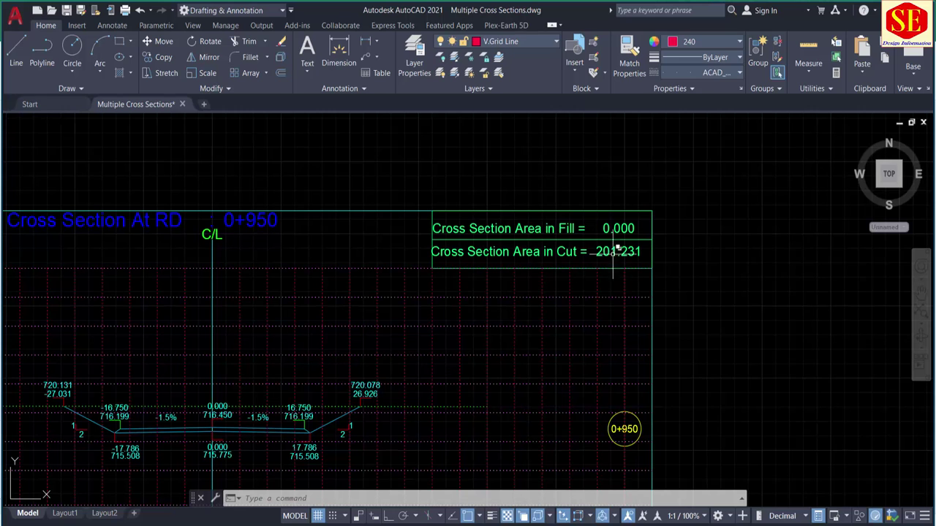
{"action": "scroll", "coordinate": [600, 282], "scroll_direction": "down", "scroll_amount": 4}
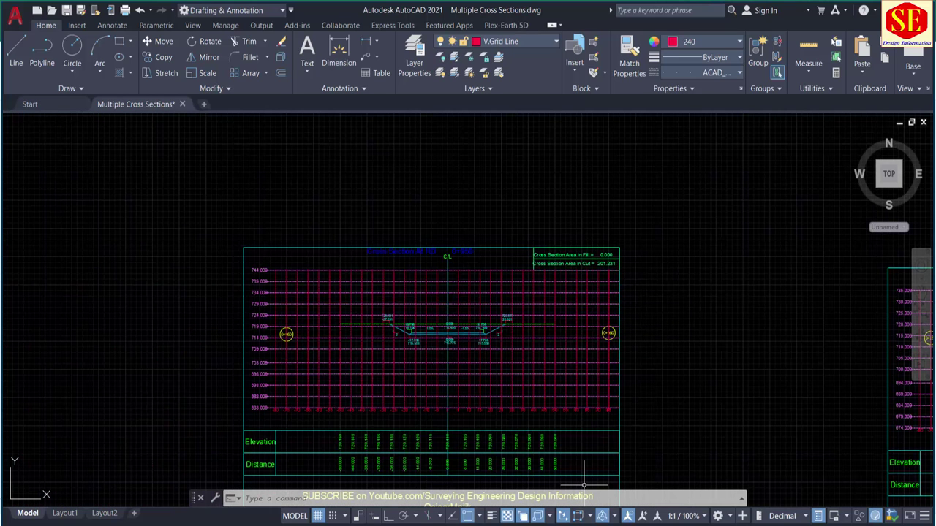
{"action": "scroll", "coordinate": [288, 260], "scroll_direction": "up", "scroll_amount": 3}
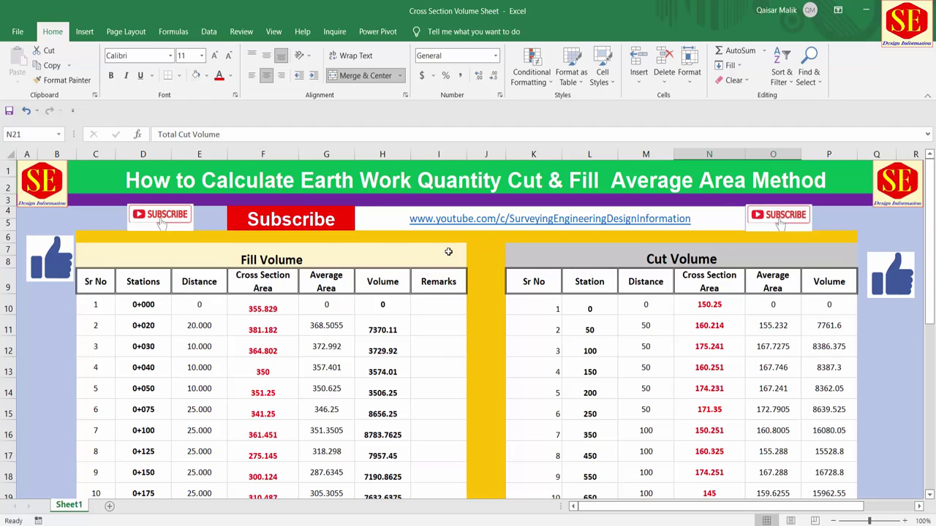
{"action": "scroll", "coordinate": [582, 247], "scroll_direction": "down", "scroll_amount": 1}
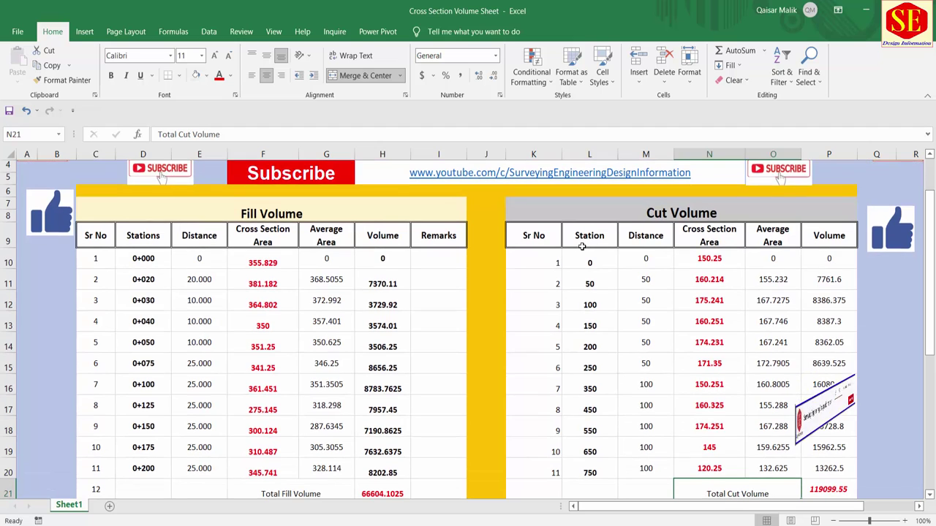